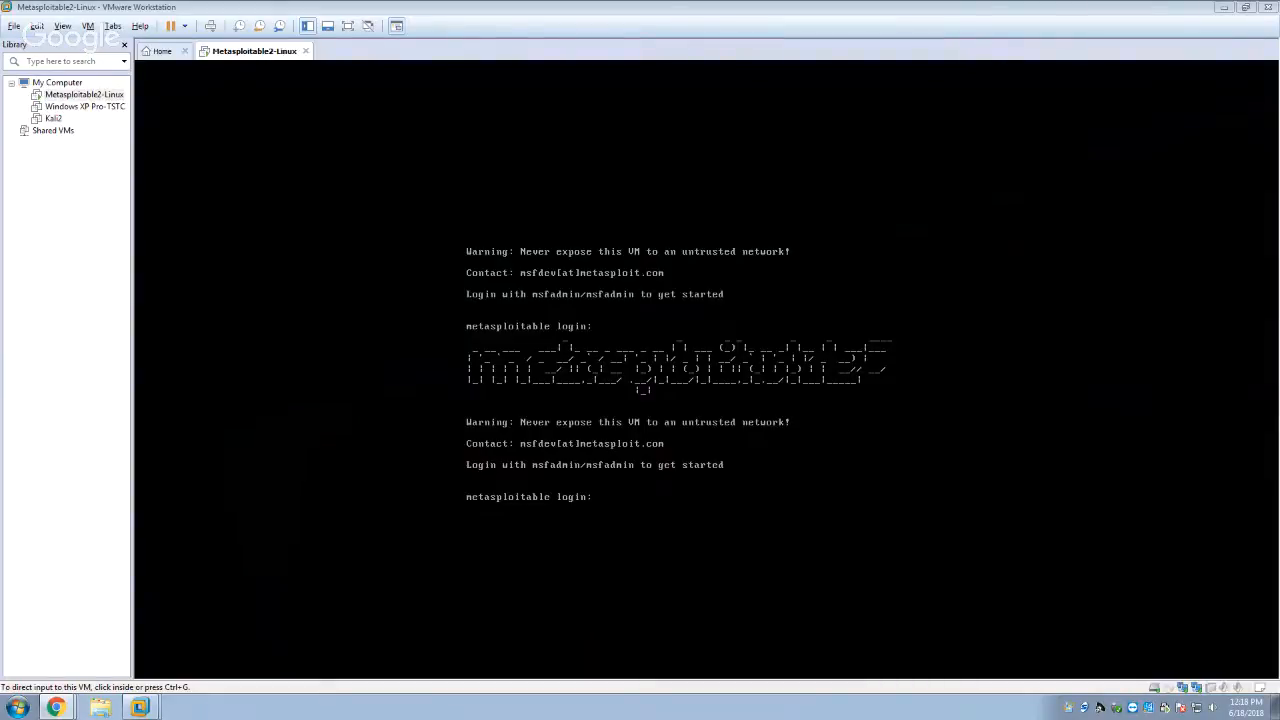
# Log in to the Metasploitable2-Linux console with the admin username and the account password
pyautogui.click(846, 487)
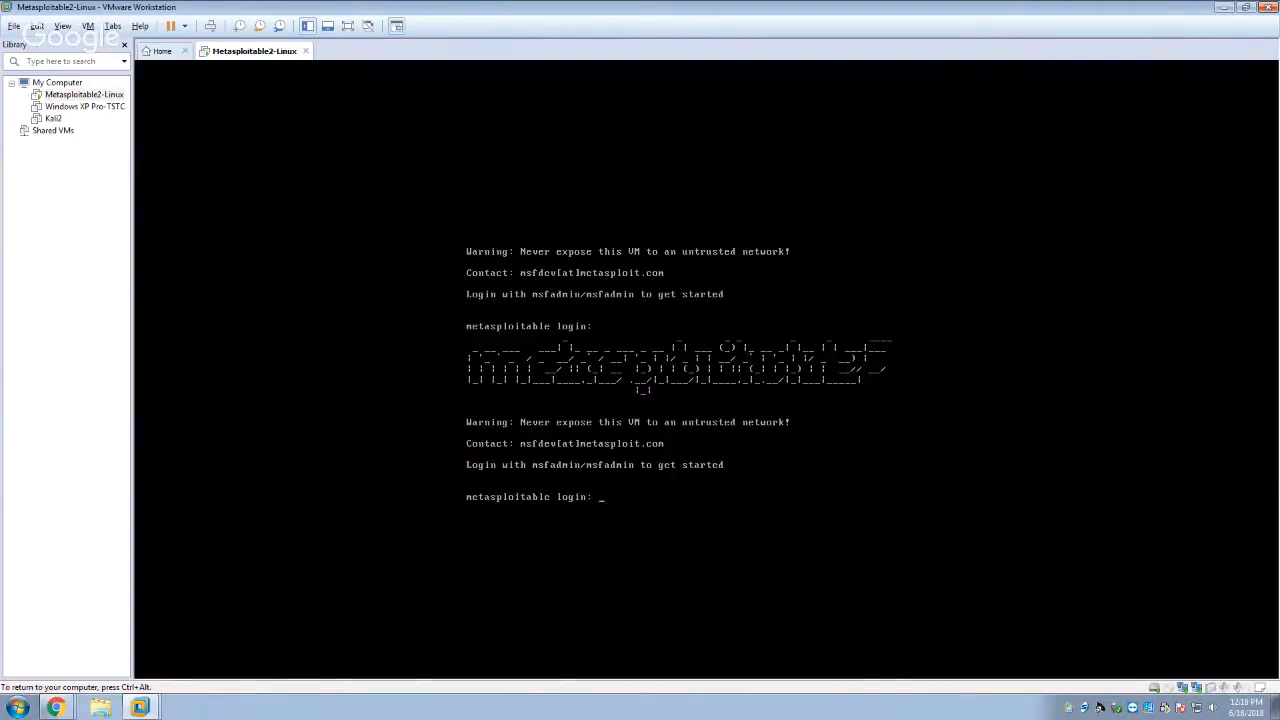
pyautogui.hotkey('ctrl', 'alt')
pyautogui.click(646, 485)
pyautogui.write('msfadmin')
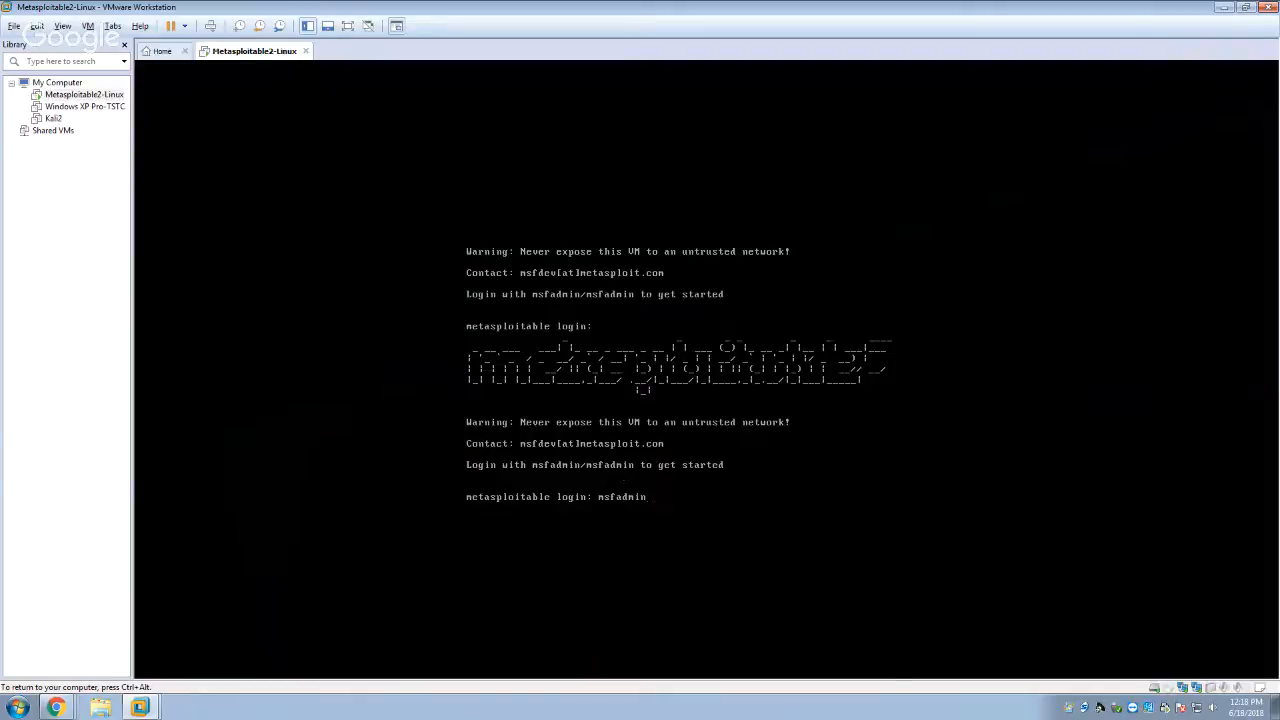
pyautogui.press('Return')
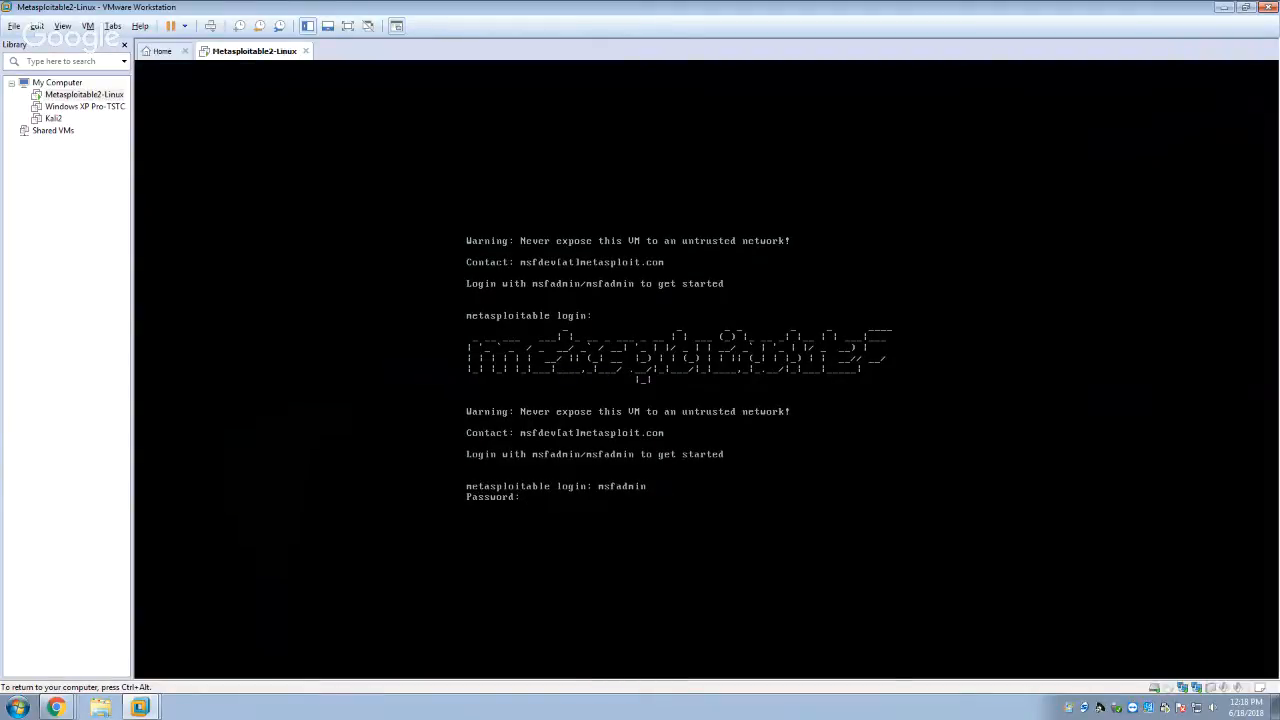
pyautogui.write('msfadmin')
pyautogui.press('Return')
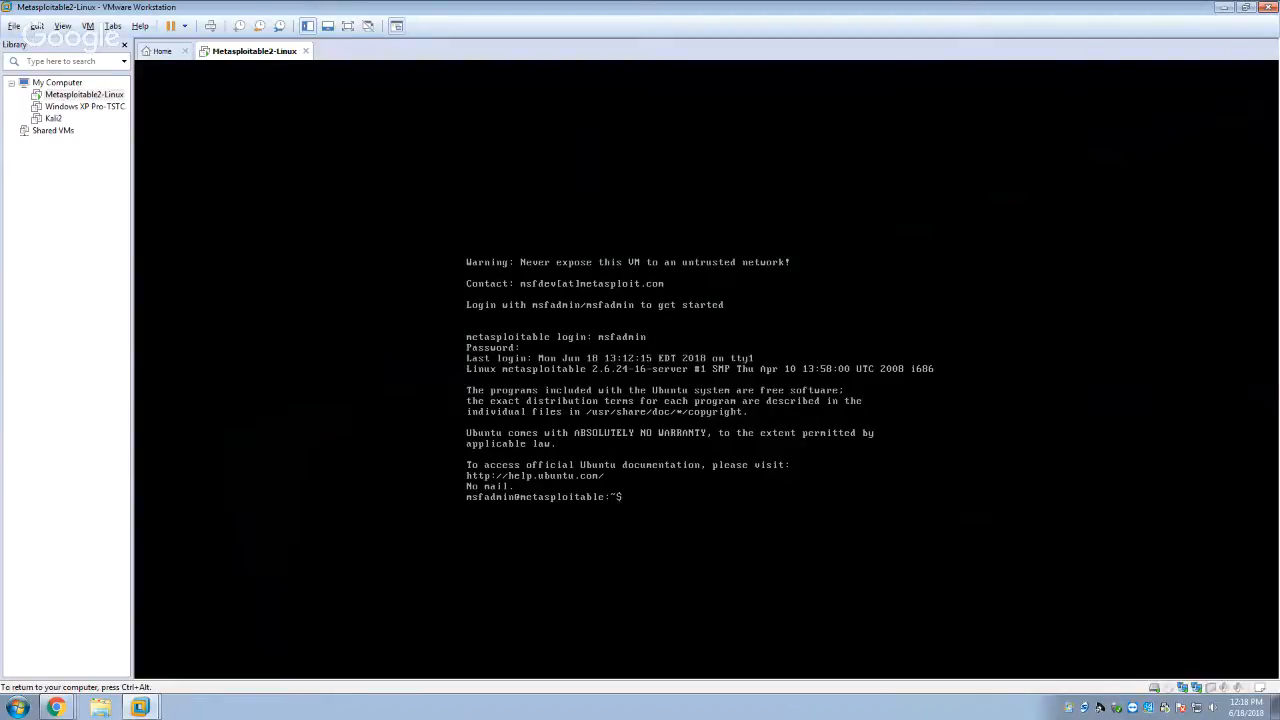
# Run ifconfig in the Metasploitable shell to list the virtual machine's network interfaces
pyautogui.hotkey('ctrl', 'alt')
pyautogui.click(678, 453)
pyautogui.write('config')
pyautogui.press('Return')
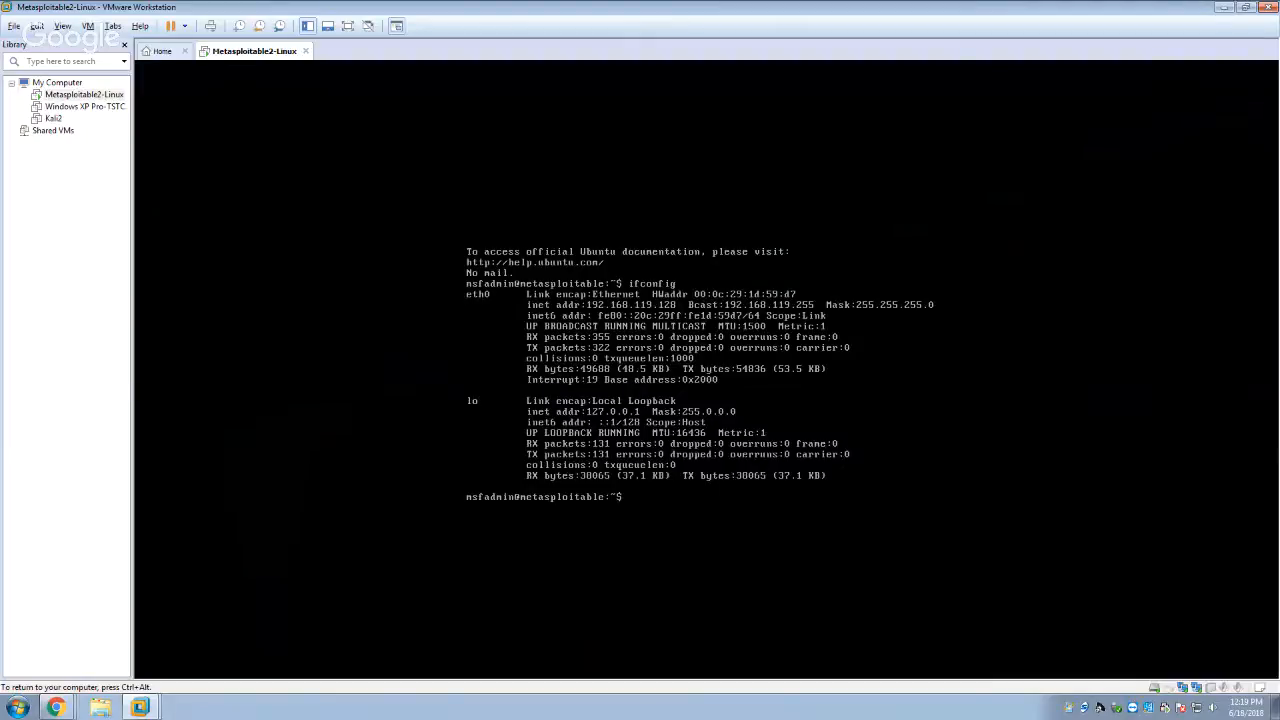
# Open the Windows host's list of network adapters and select the VMware VMnet1 and VMnet8 adapters
pyautogui.hotkey('ctrl', 'alt')
pyautogui.press('super')
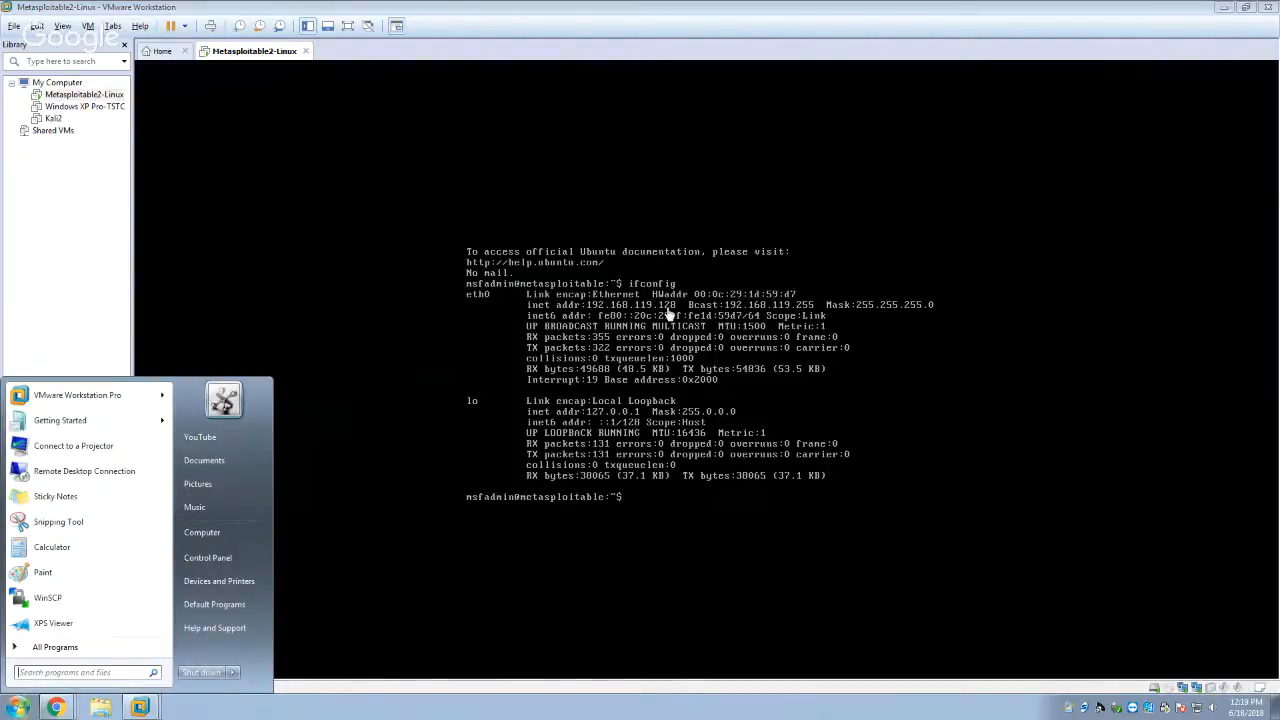
pyautogui.write('network')
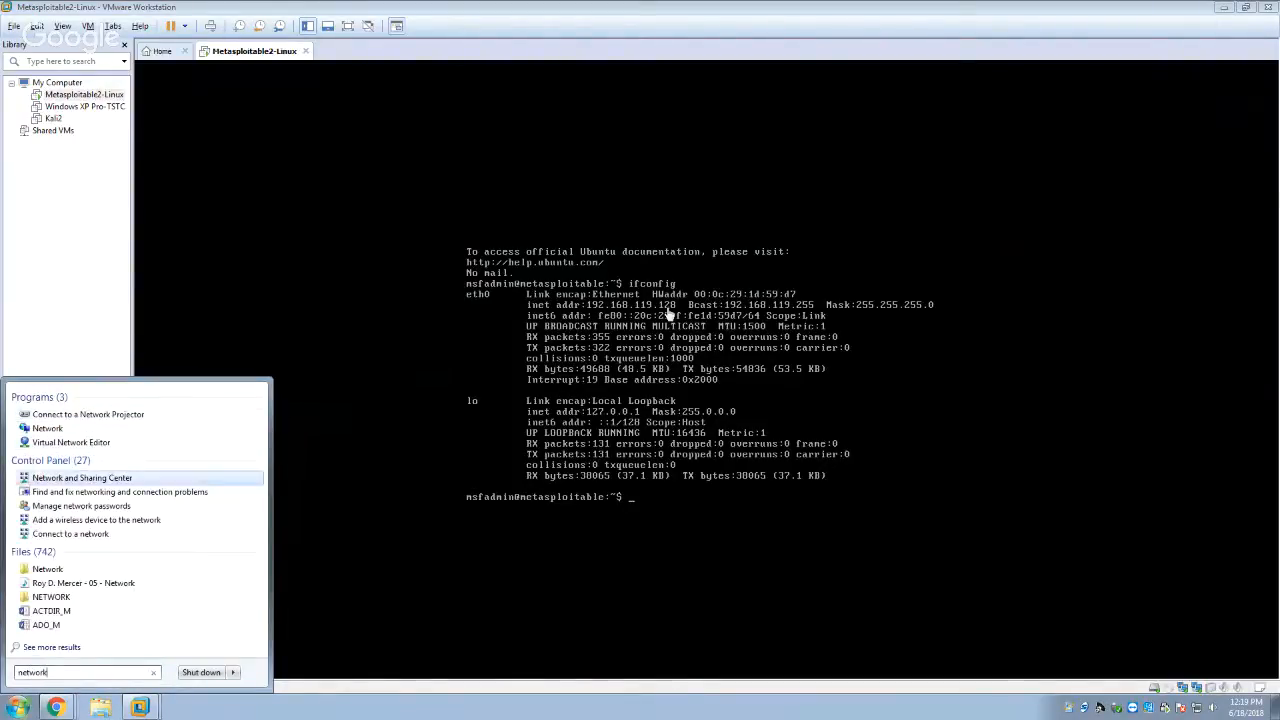
pyautogui.press('Return')
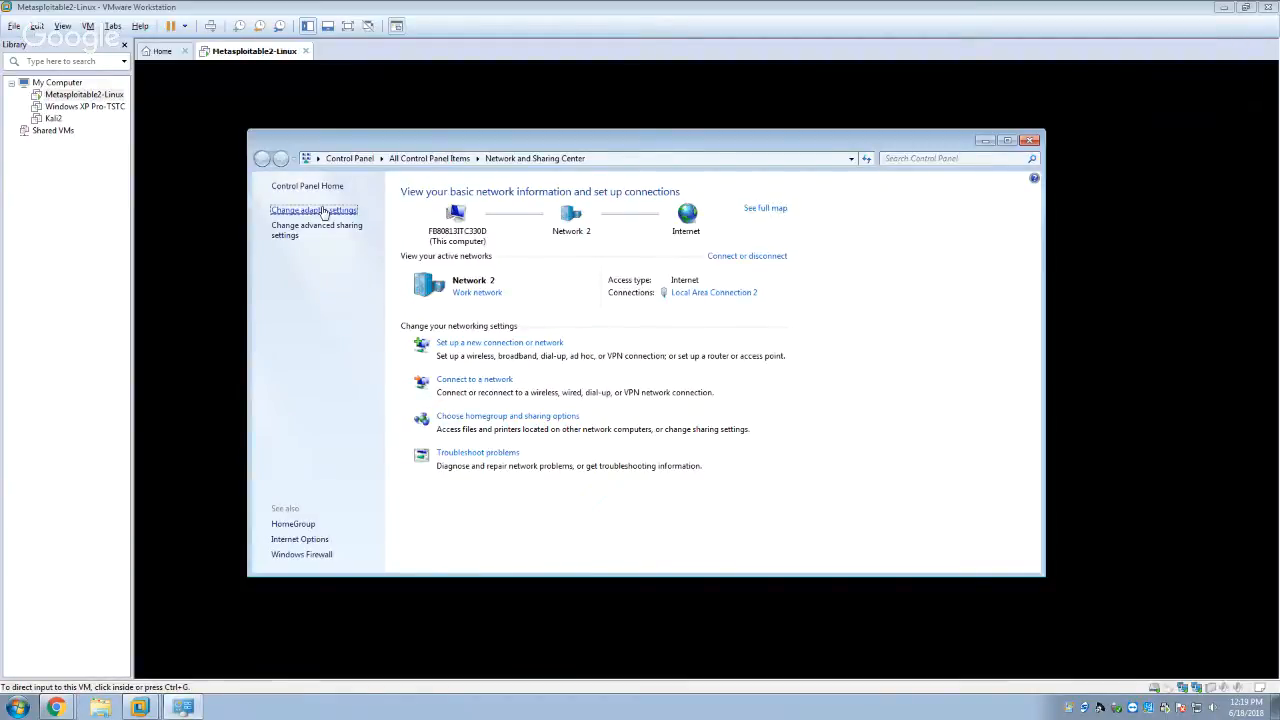
pyautogui.click(323, 212)
pyautogui.moveTo(925, 274); pyautogui.dragTo(634, 200)
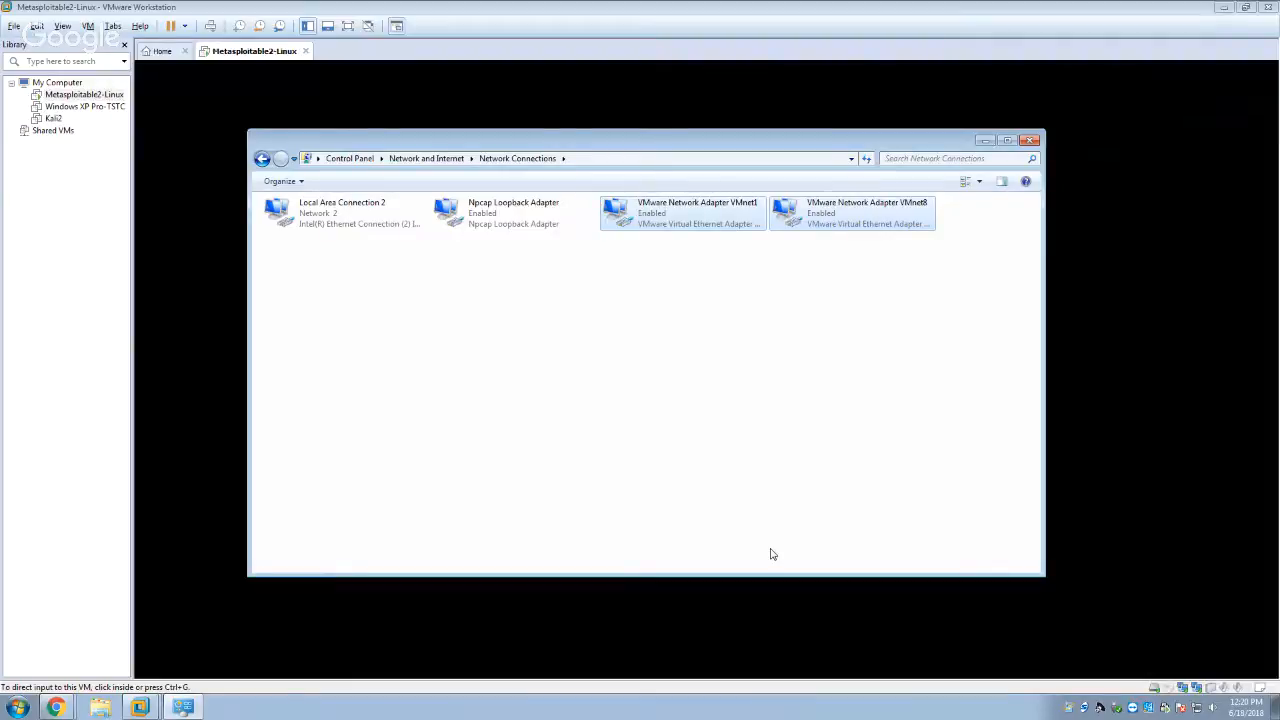
# Find and open the Virtual Network Editor on the host, and select the host-only VMnet1 network
pyautogui.press('super')
pyautogui.write('vm')
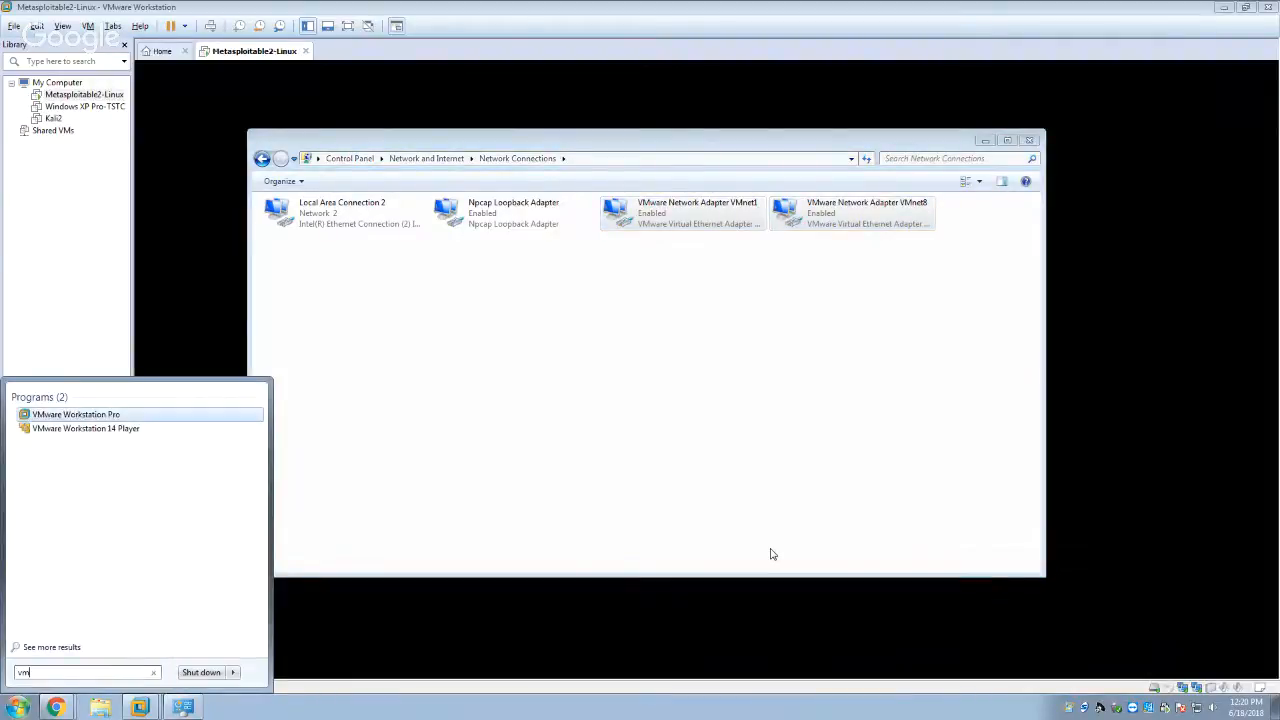
pyautogui.press('BackSpace')
pyautogui.press('BackSpace')
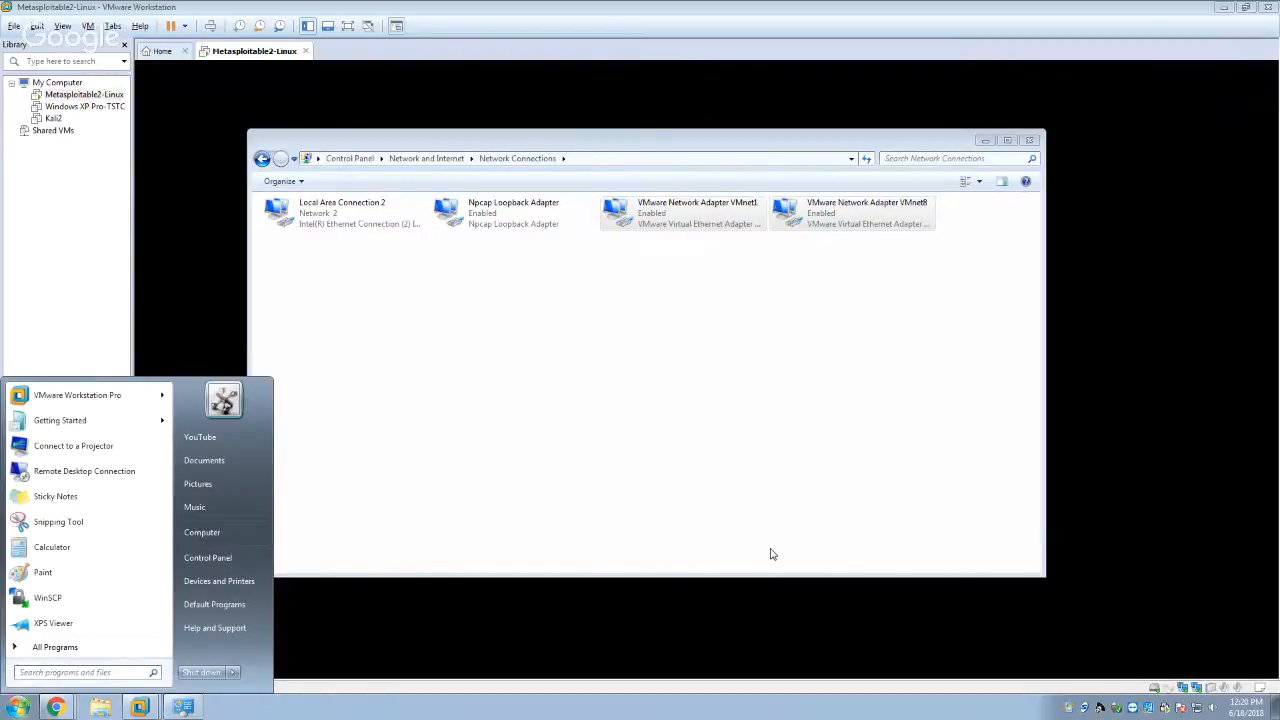
pyautogui.write('vit')
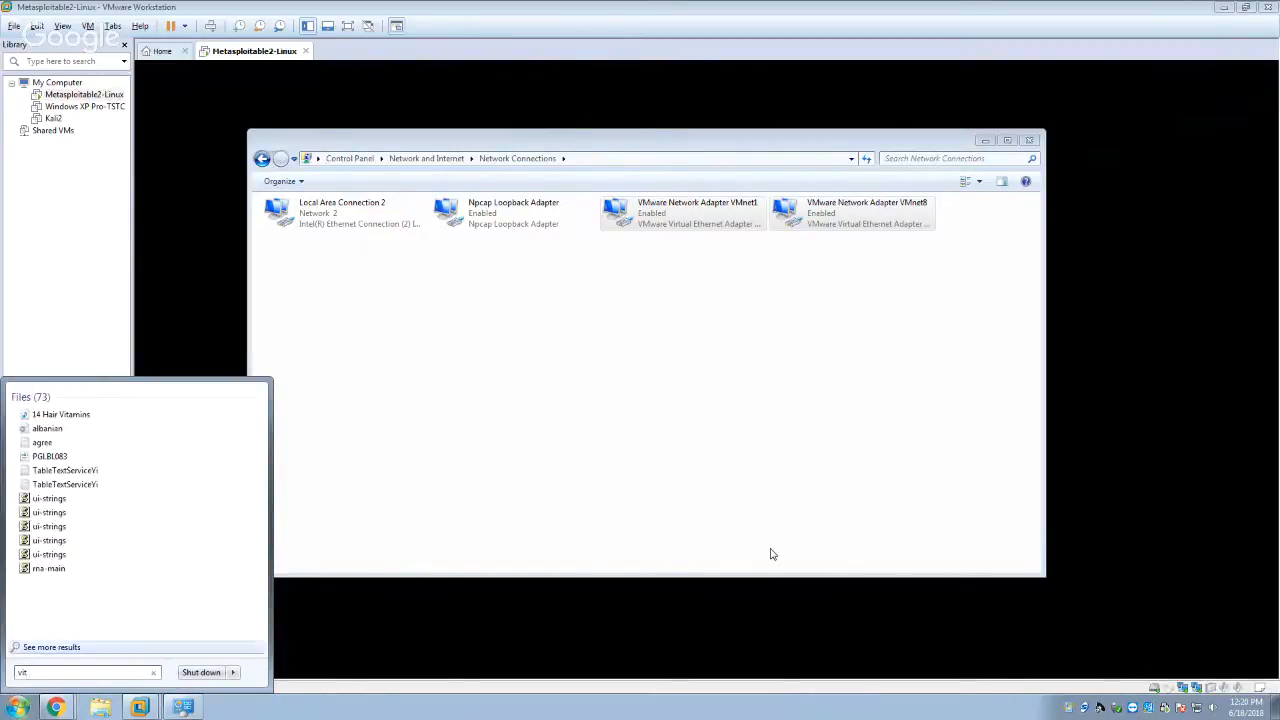
pyautogui.press('BackSpace')
pyautogui.write('rt')
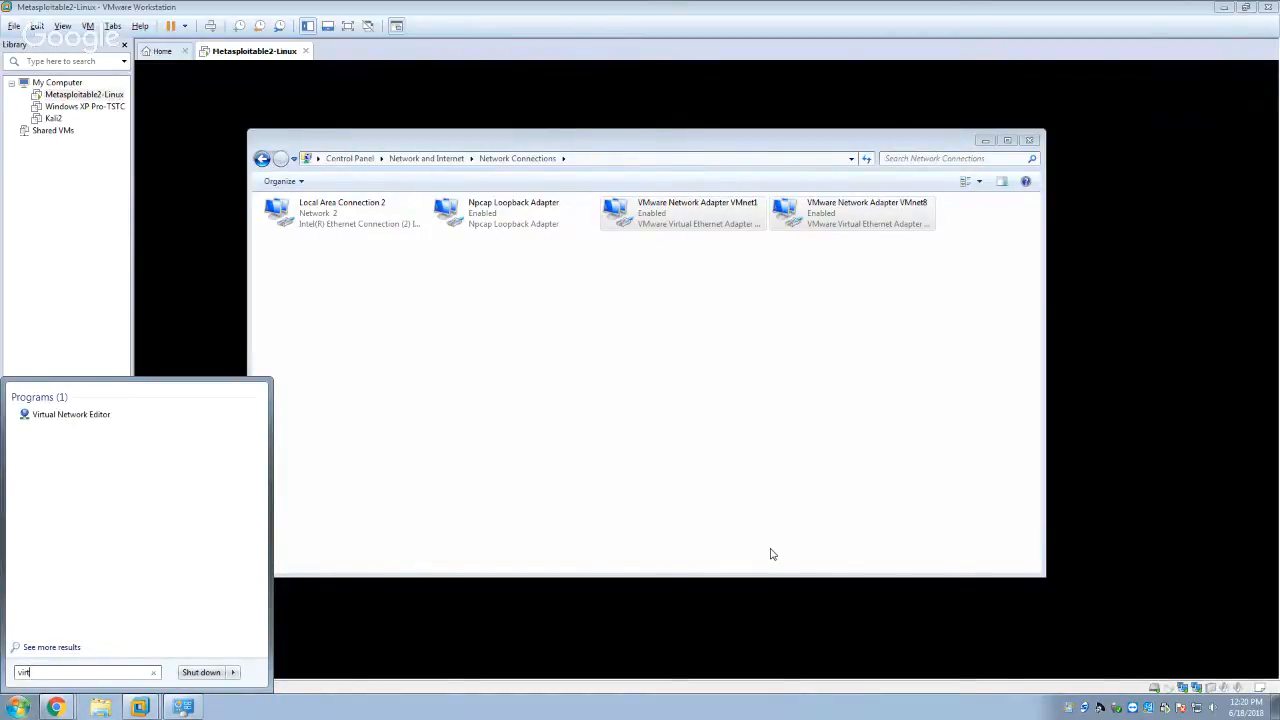
pyautogui.write('ual')
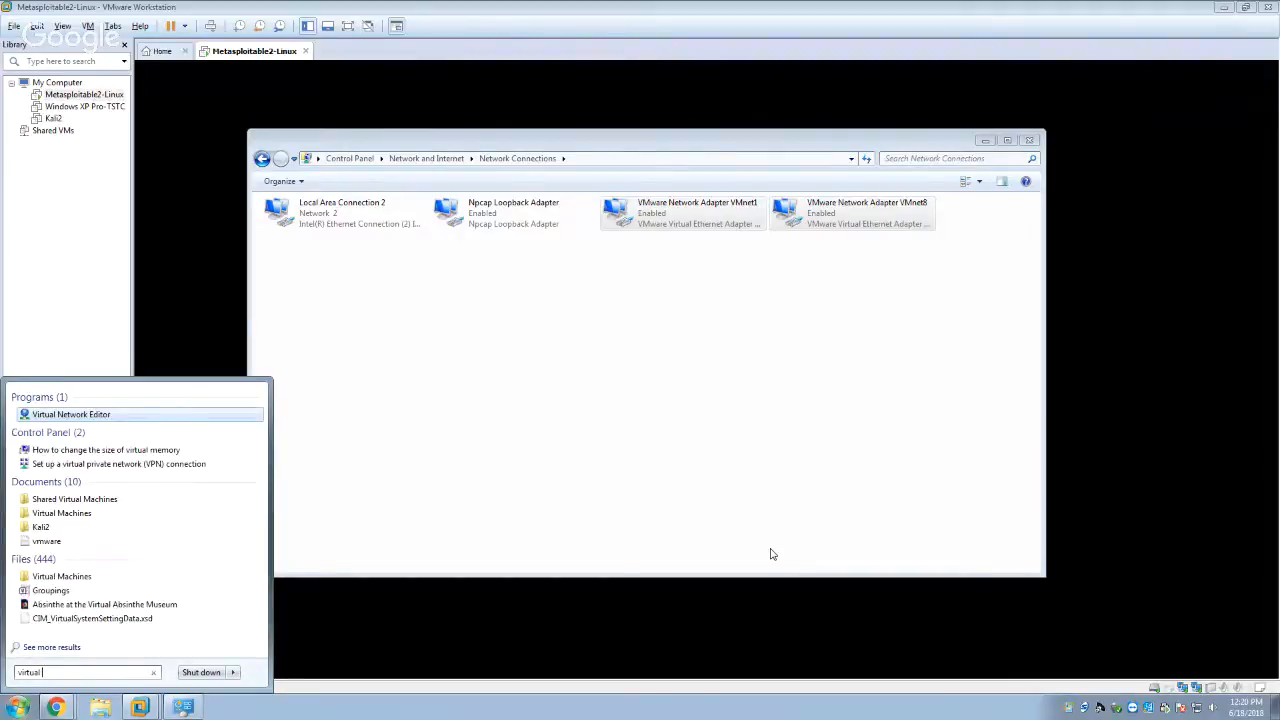
pyautogui.write(' net')
pyautogui.press('Return')
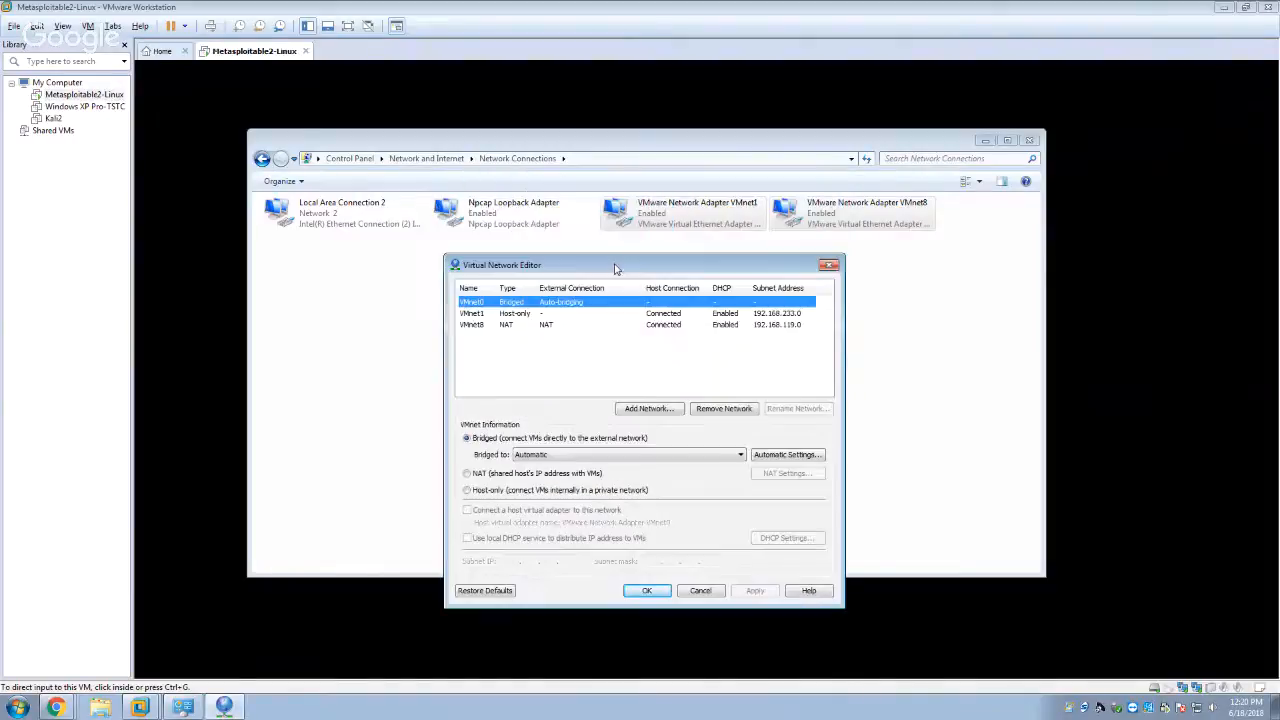
pyautogui.click(509, 315)
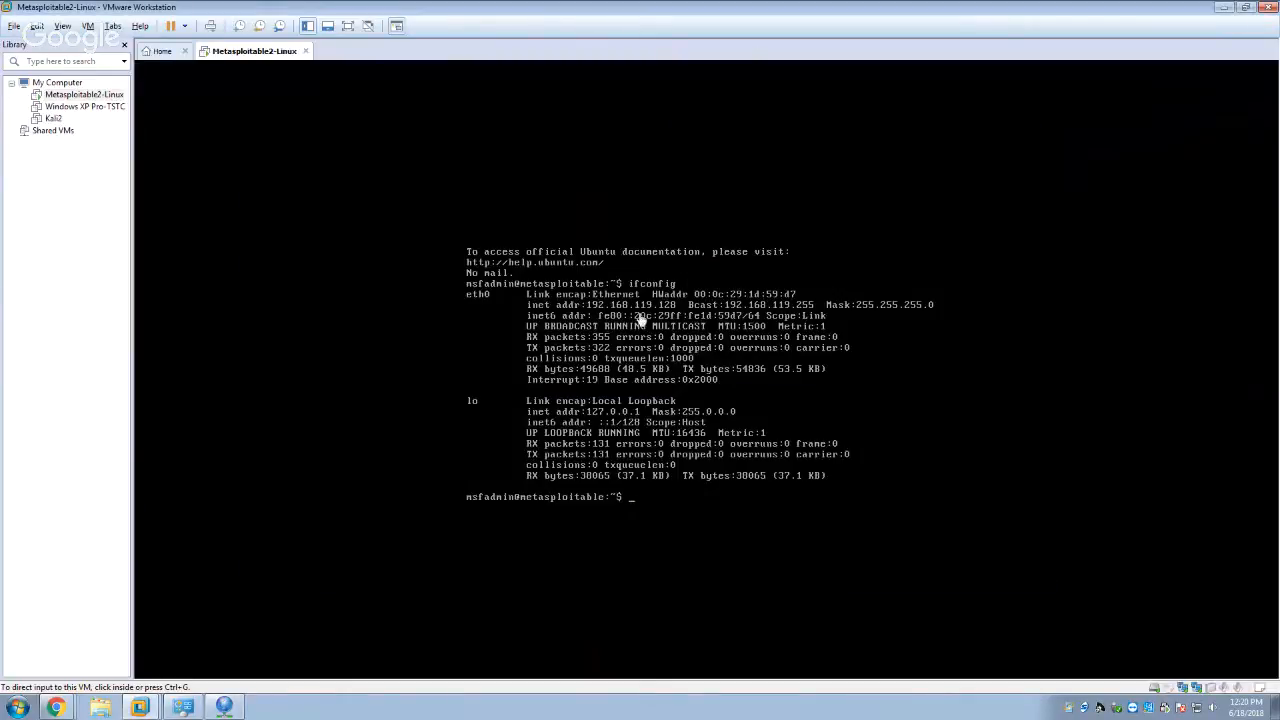
# Compare the virtual machine's address with the subnet IP and subnet mask of the VMnet8 NAT network in the Virtual Network Editor
pyautogui.hotkey('alt', 'Tab')
pyautogui.hotkey('alt', 'Tab')
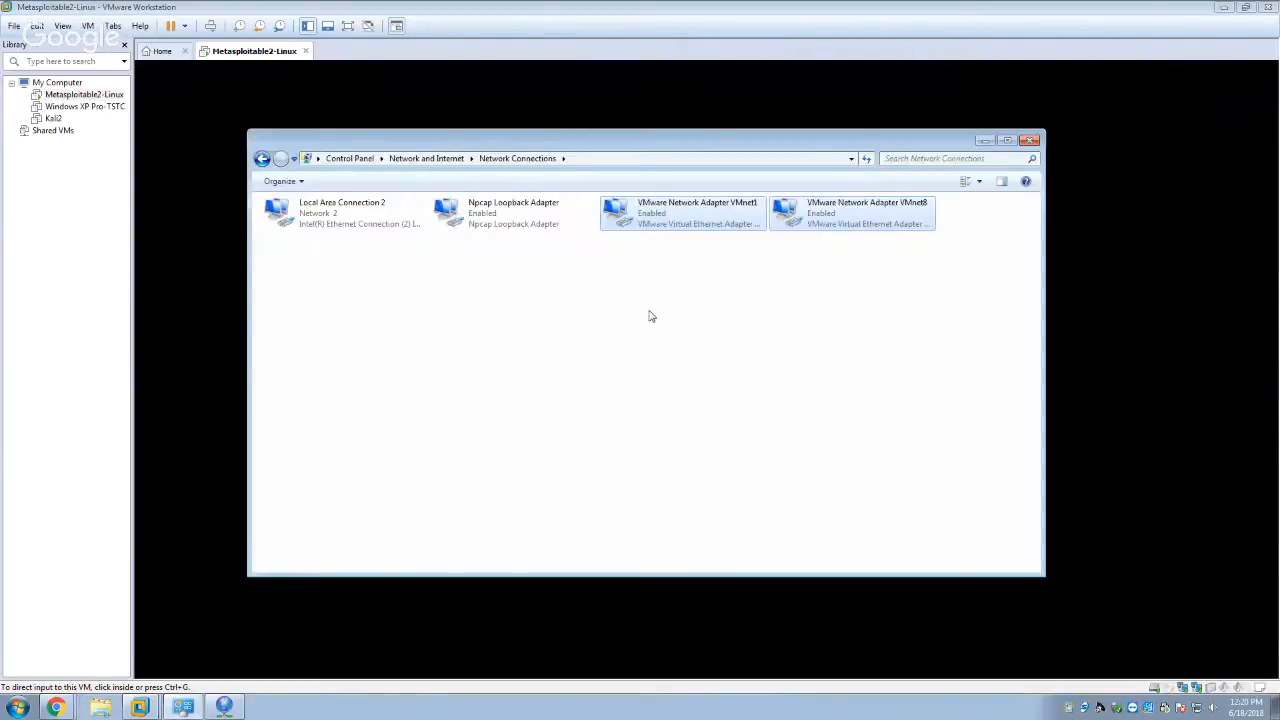
pyautogui.click(224, 707)
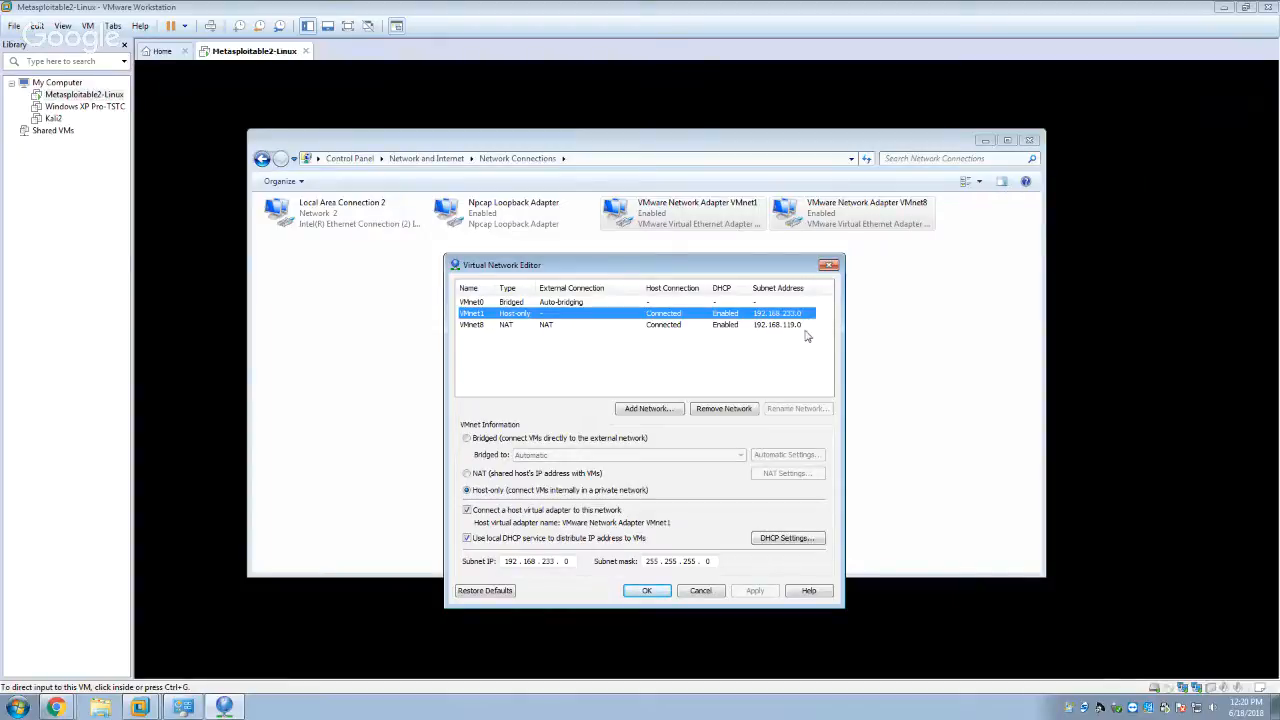
pyautogui.click(550, 325)
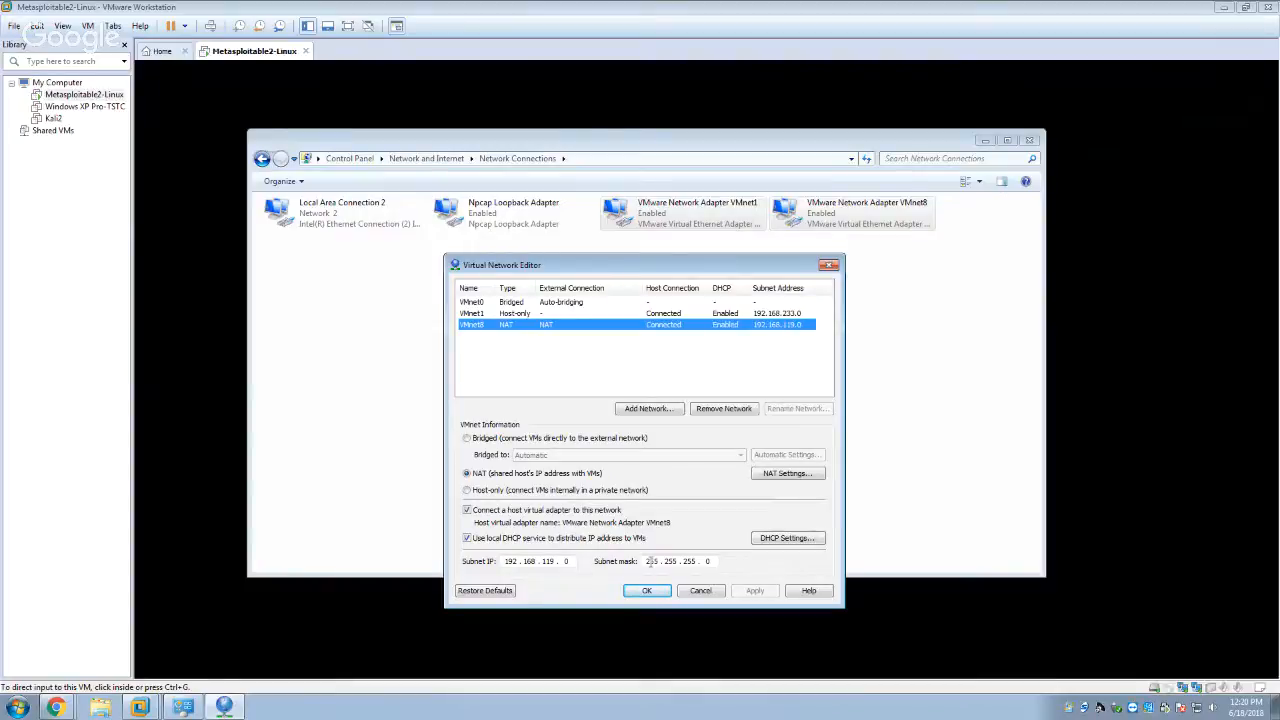
pyautogui.doubleClick(703, 561)
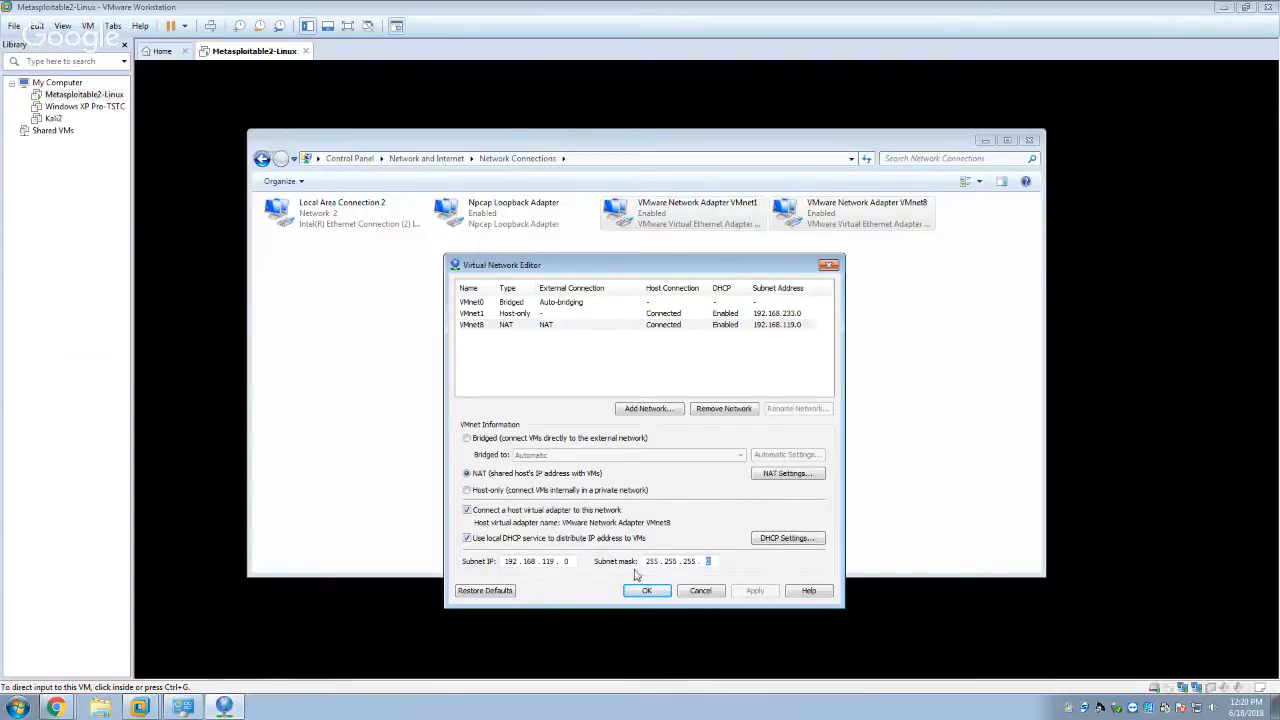
pyautogui.click(563, 561)
pyautogui.click(708, 562)
# Turn off VMnet8's local DHCP service, inspect the gateway IP in its NAT settings, and discard all changes
pyautogui.click(698, 541)
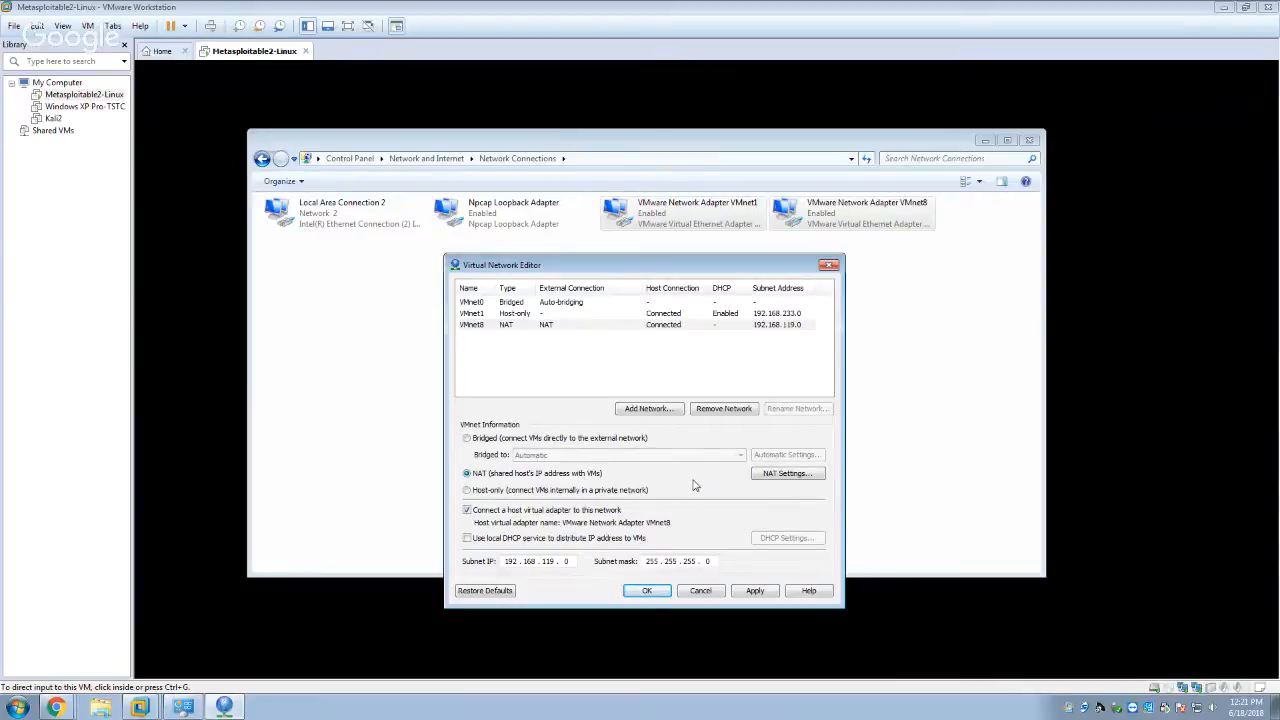
pyautogui.click(777, 474)
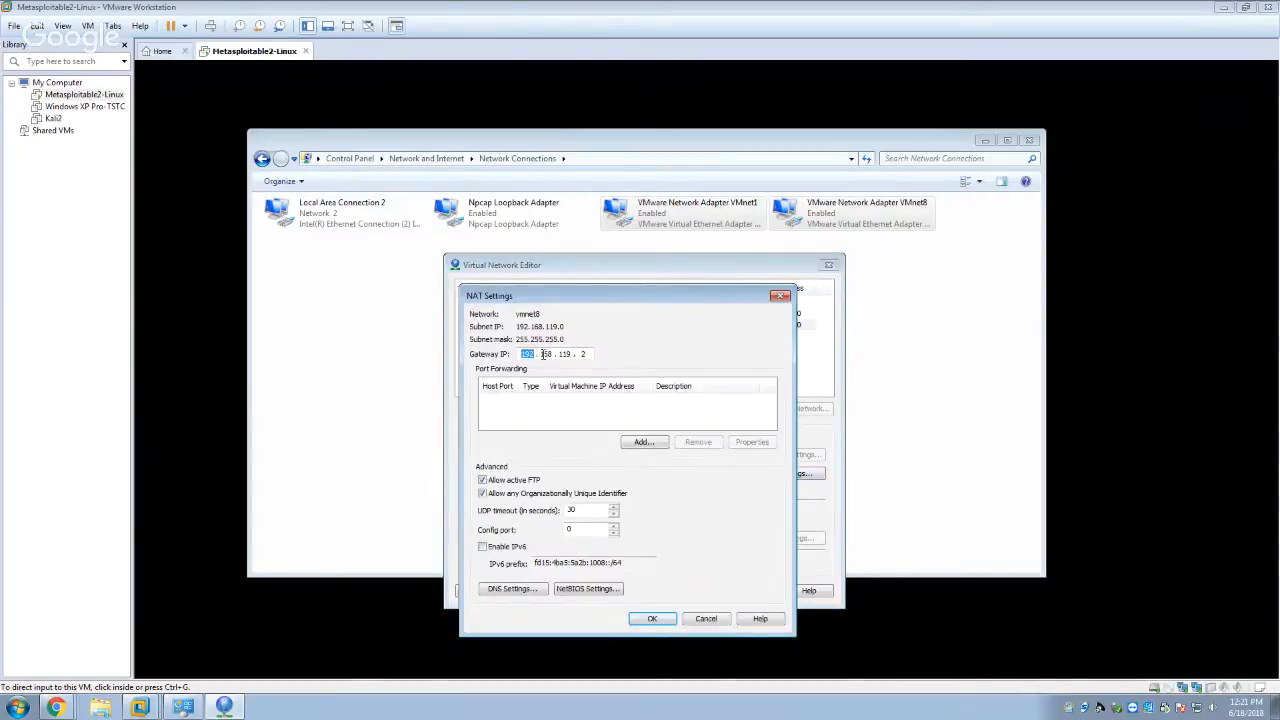
pyautogui.doubleClick(583, 354)
pyautogui.click(706, 618)
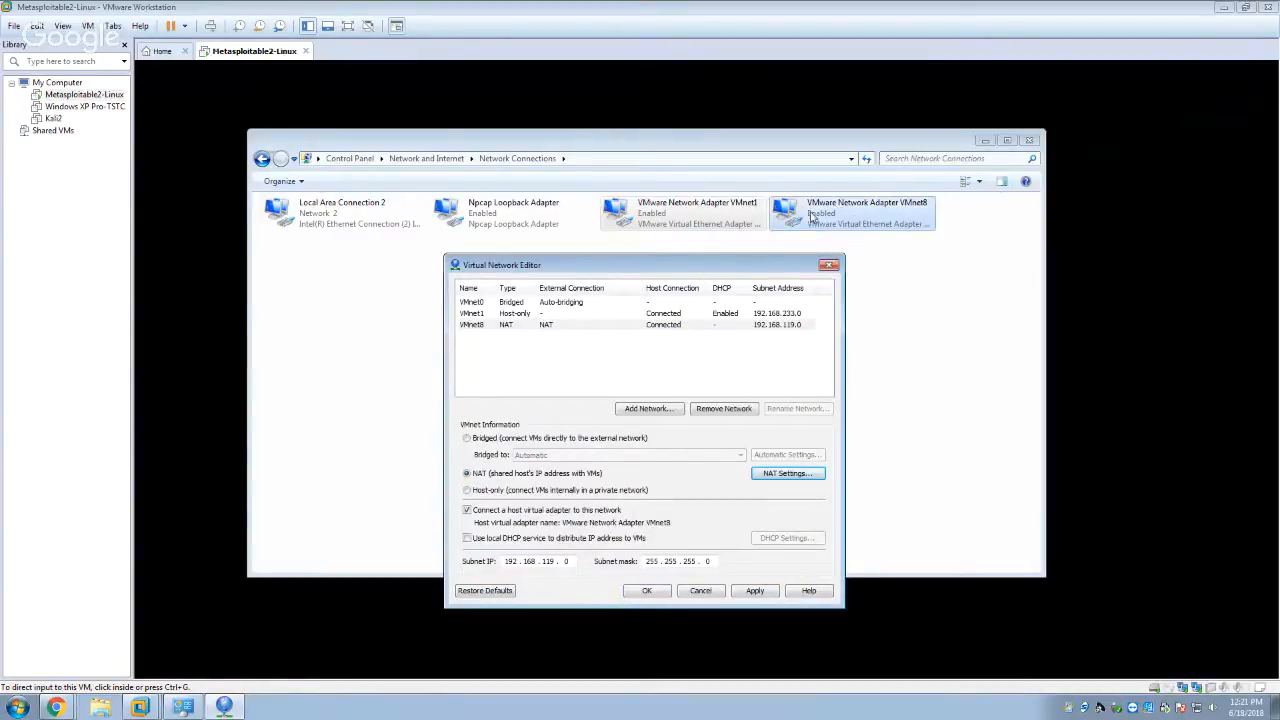
pyautogui.click(700, 591)
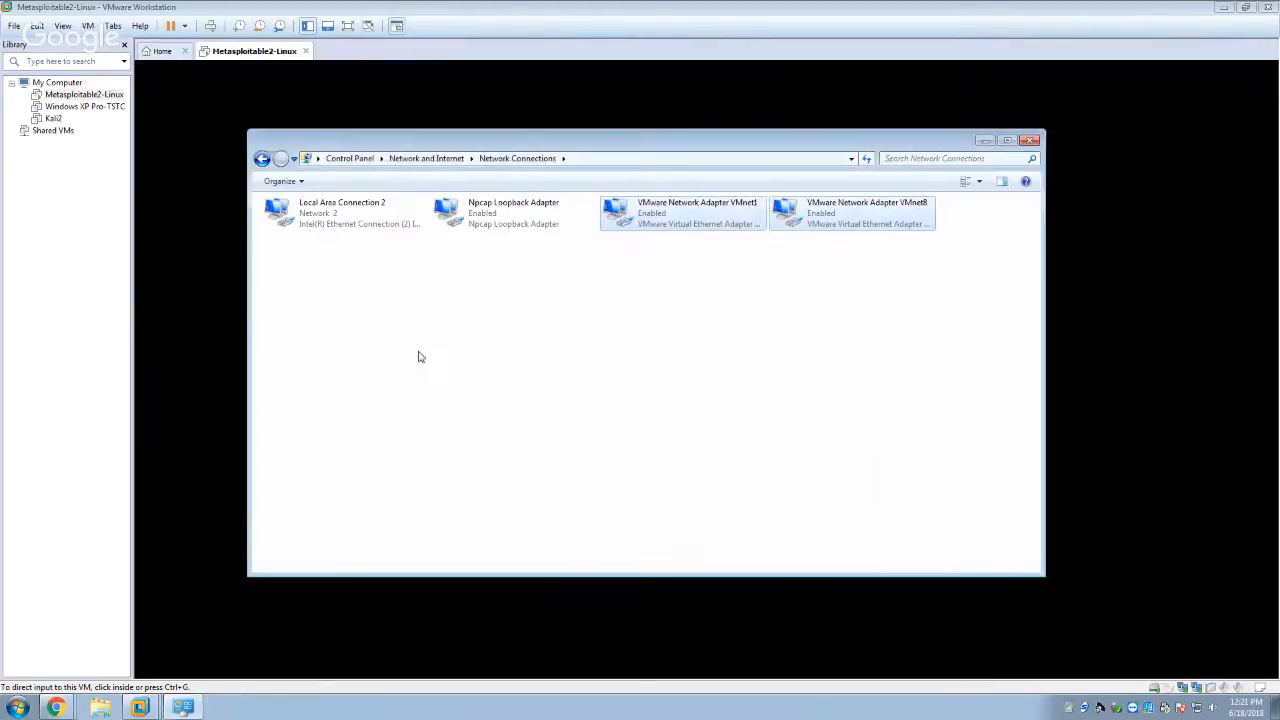
# Inspect the network connection types of Network Adapter and Network Adapter 2 in the Metasploitable2-Linux machine settings, then cancel
pyautogui.click(73, 183)
pyautogui.rightClick(68, 100)
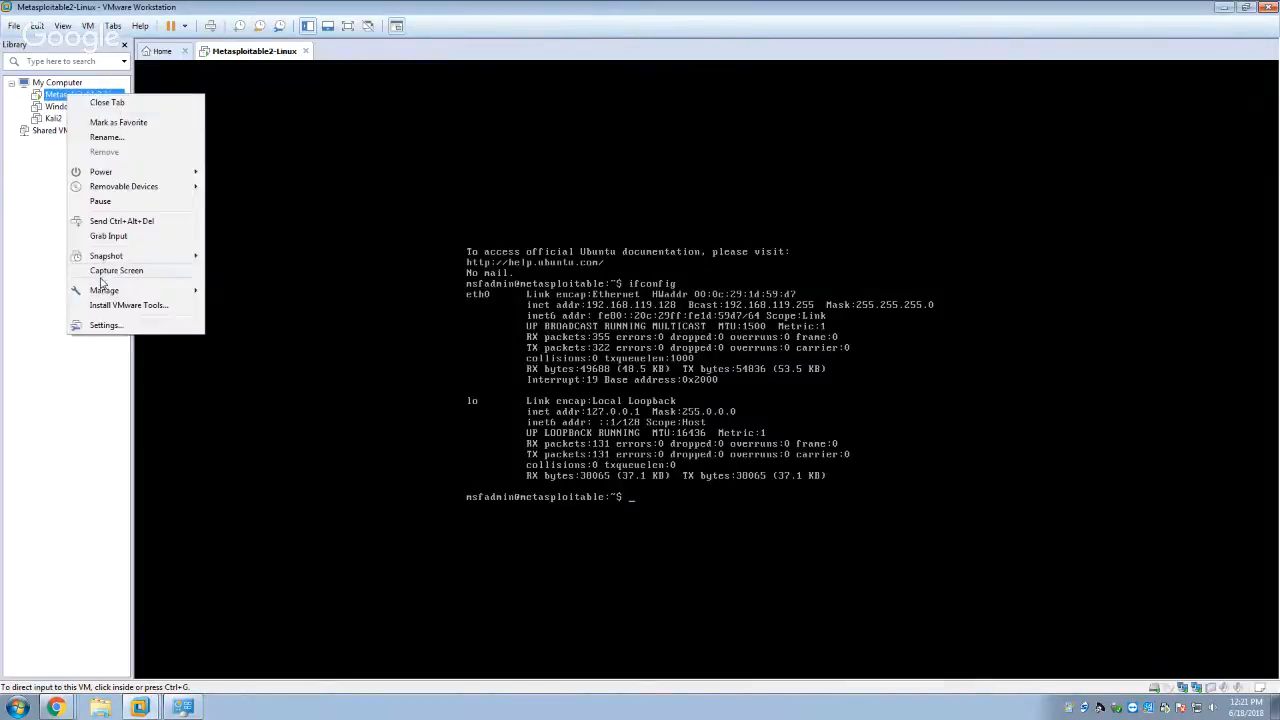
pyautogui.click(106, 323)
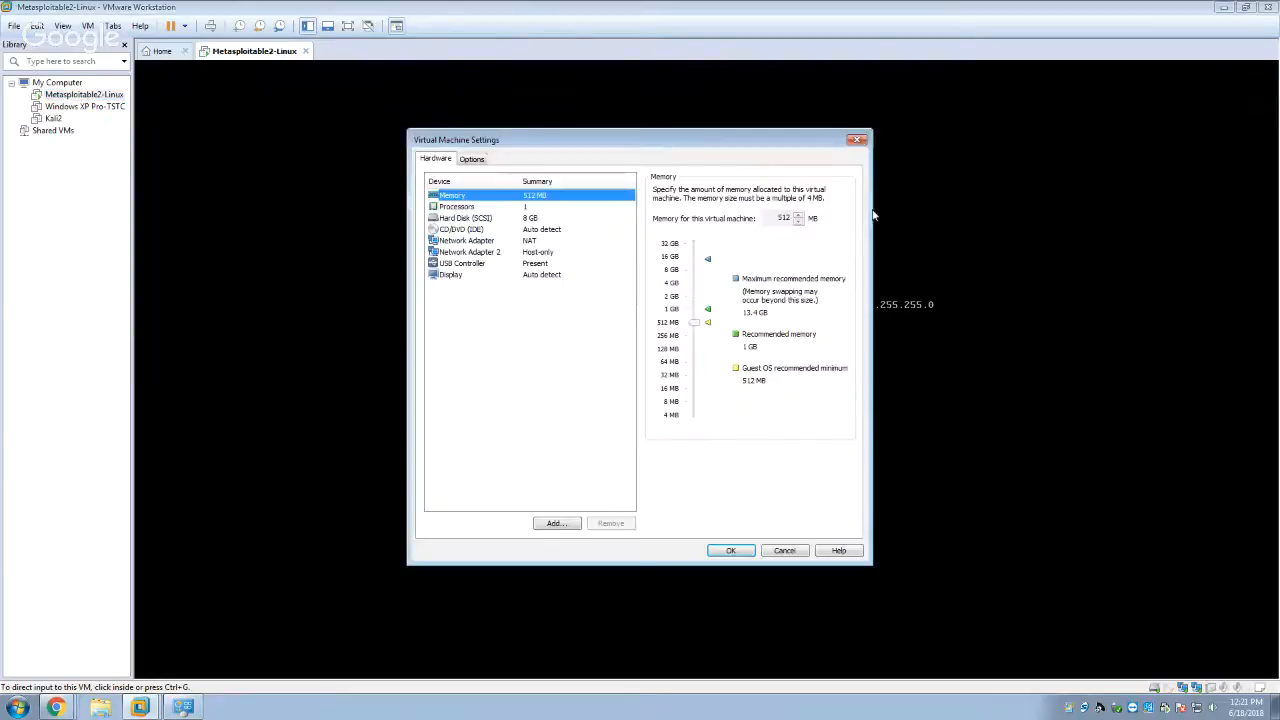
pyautogui.click(513, 243)
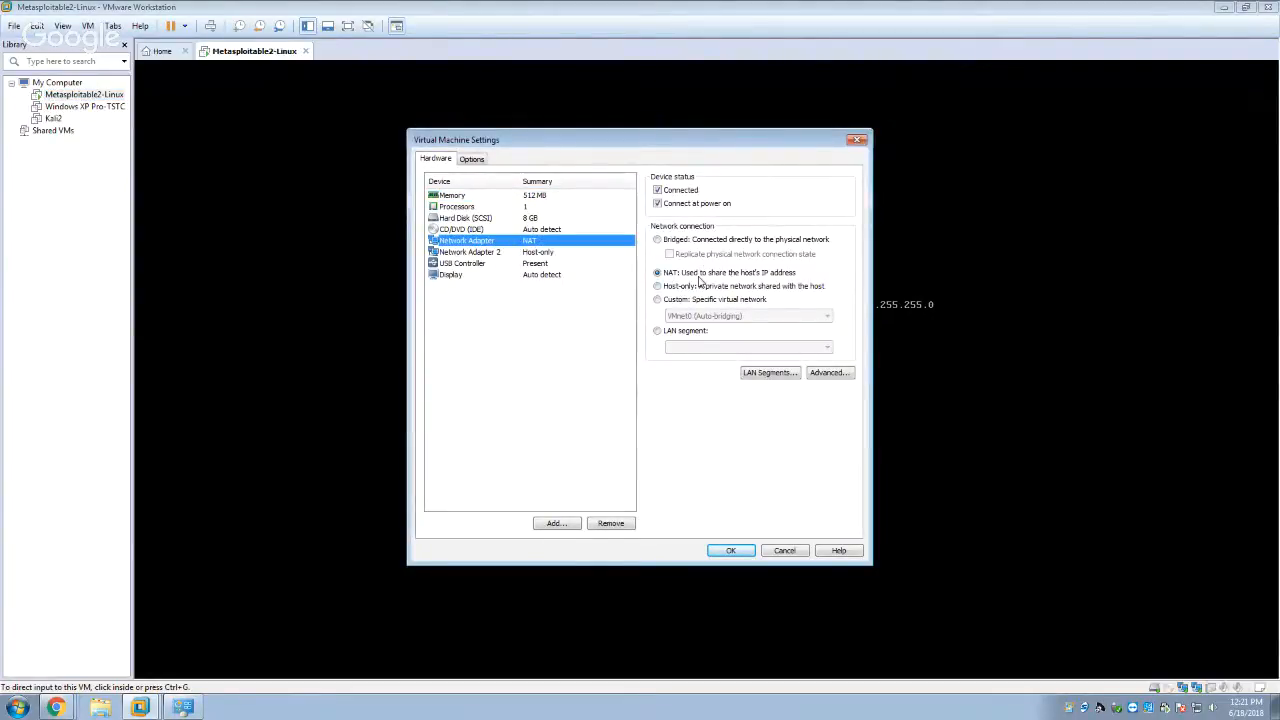
pyautogui.click(507, 256)
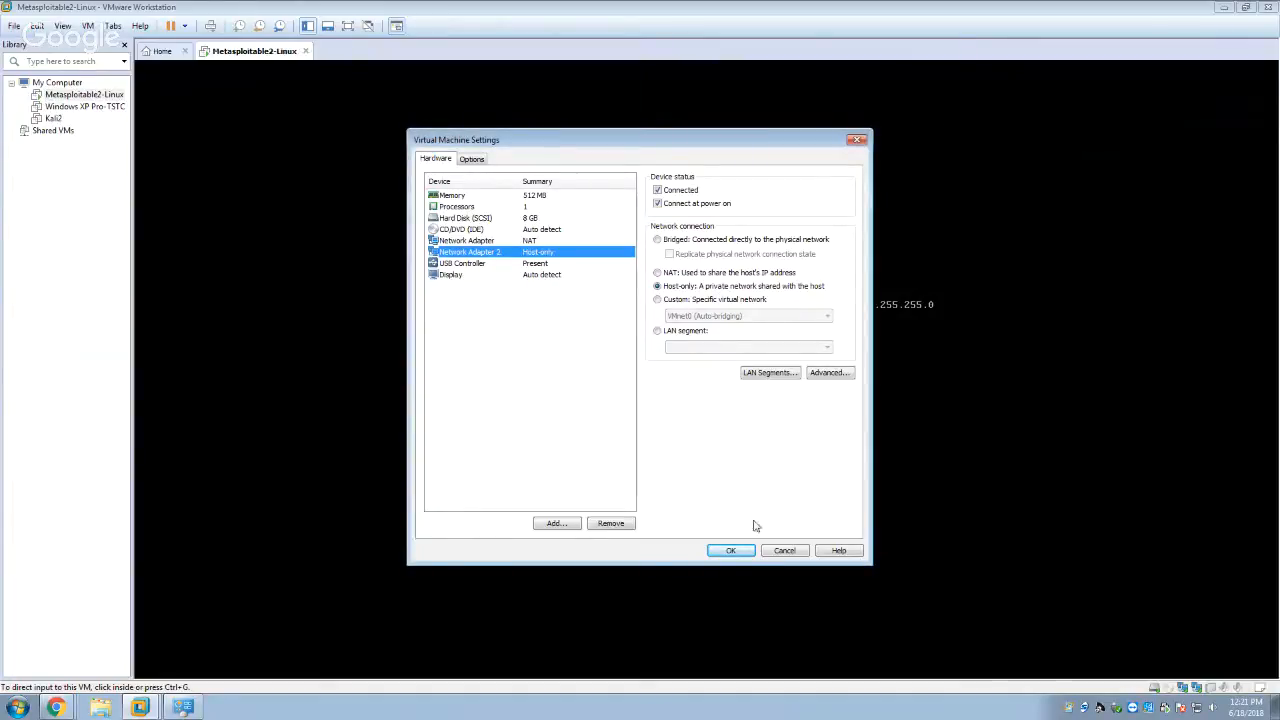
pyautogui.click(785, 551)
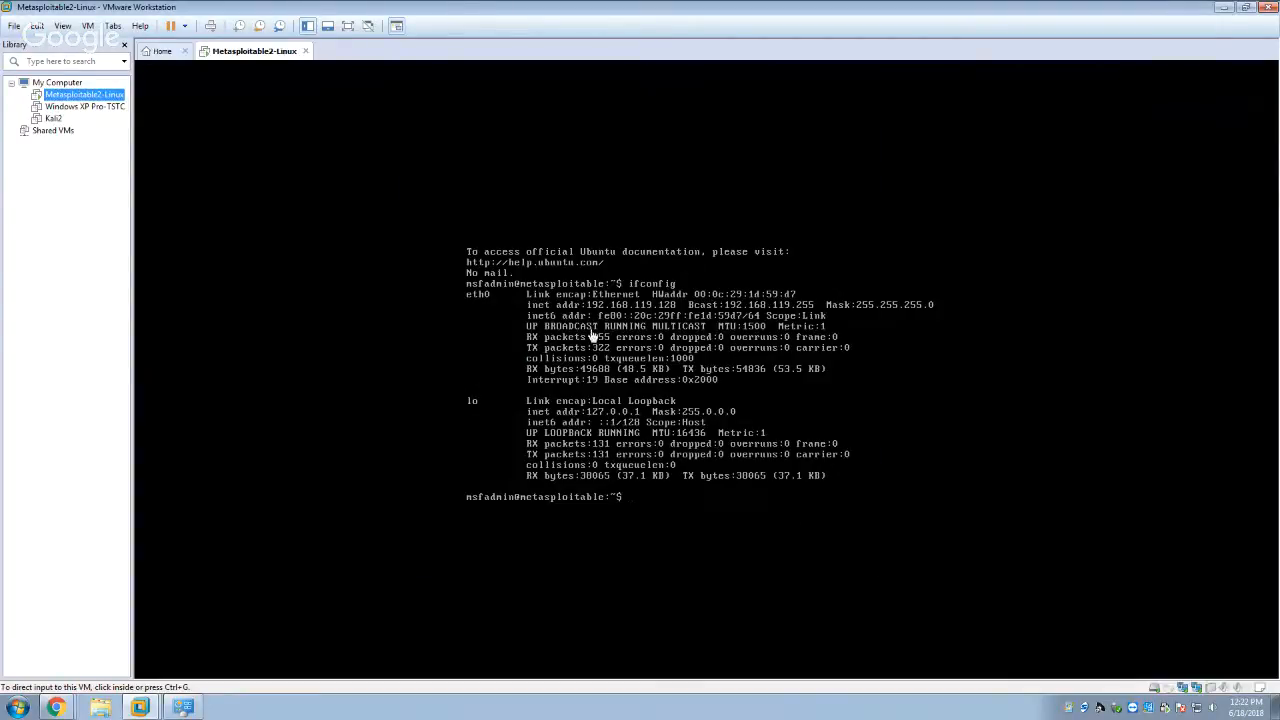
# Return to the host's Network Connections, single out the VMware VMnet8 adapter, and close the window
pyautogui.click(182, 707)
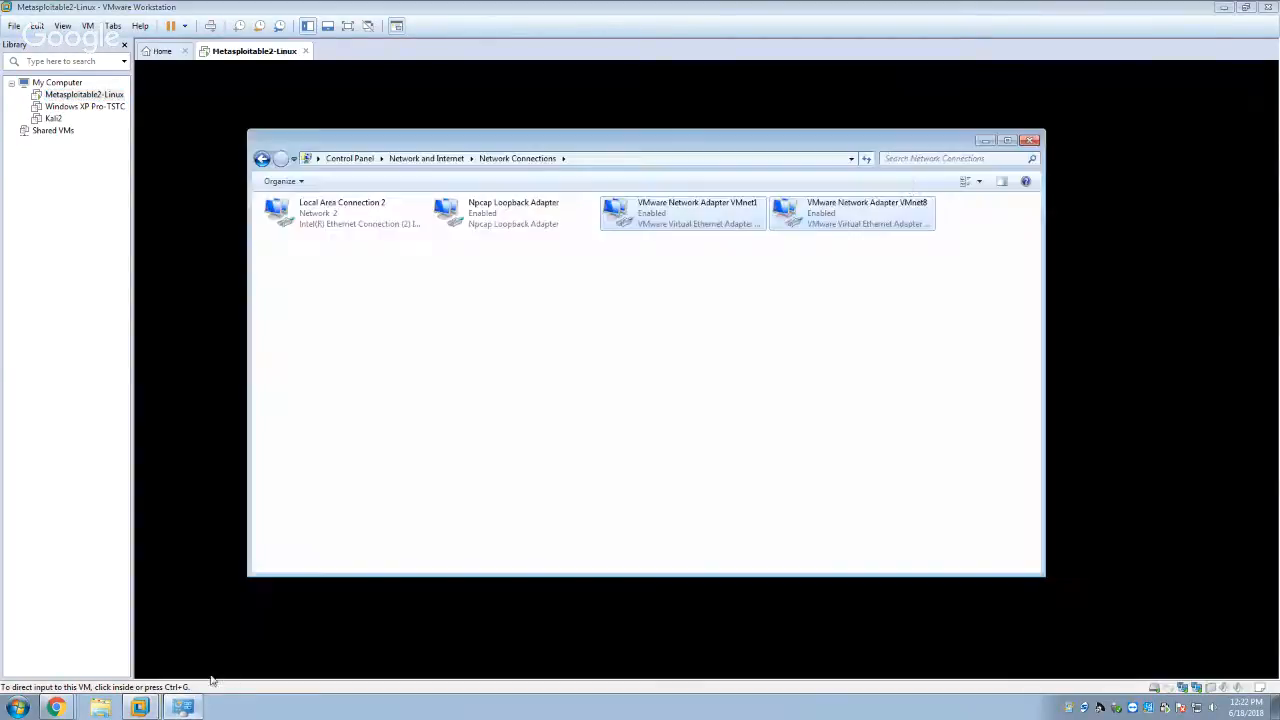
pyautogui.click(870, 222)
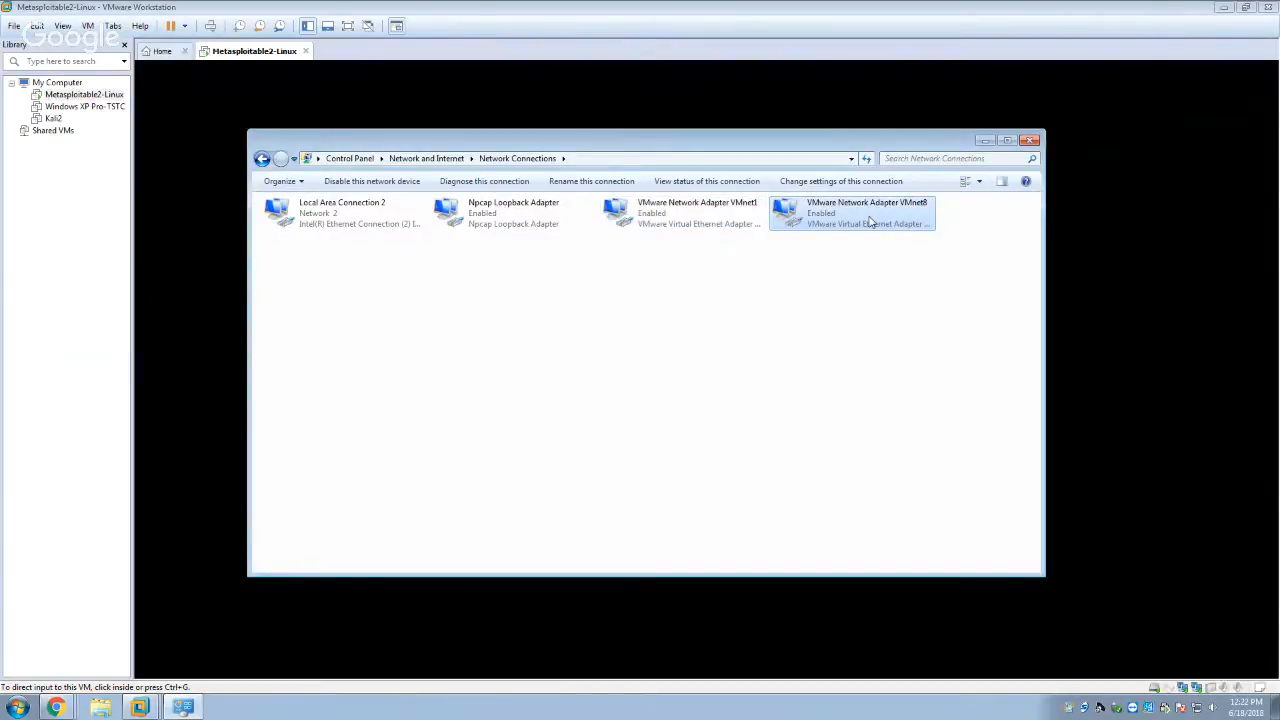
pyautogui.click(1029, 140)
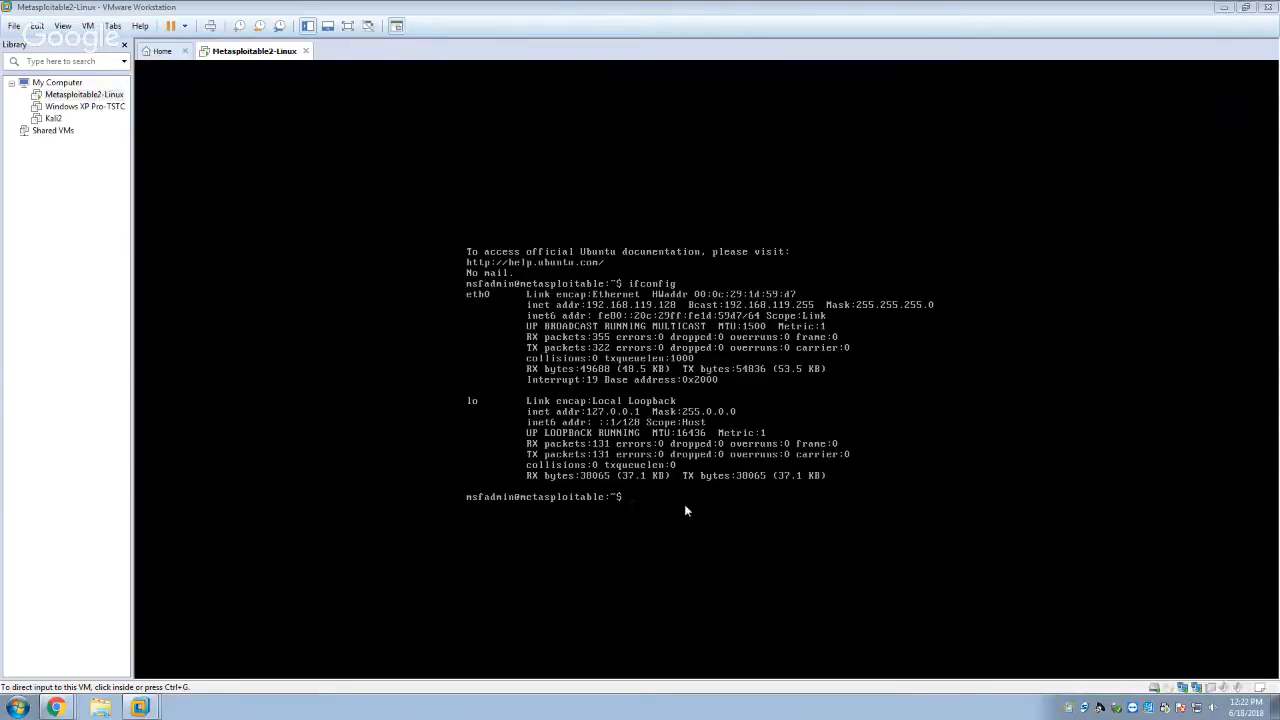
# Open a Command Prompt on the Windows host and run ipconfig
pyautogui.press('super')
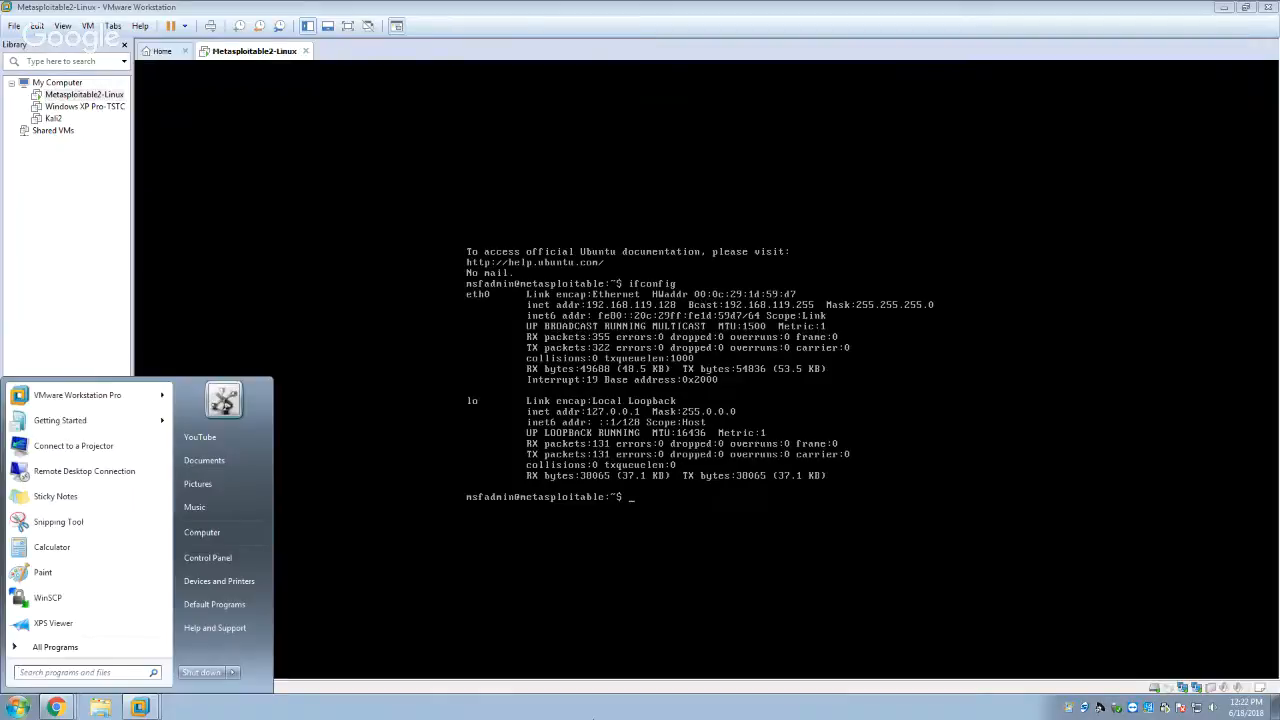
pyautogui.write('cmd')
pyautogui.press('Return')
pyautogui.write('ipc')
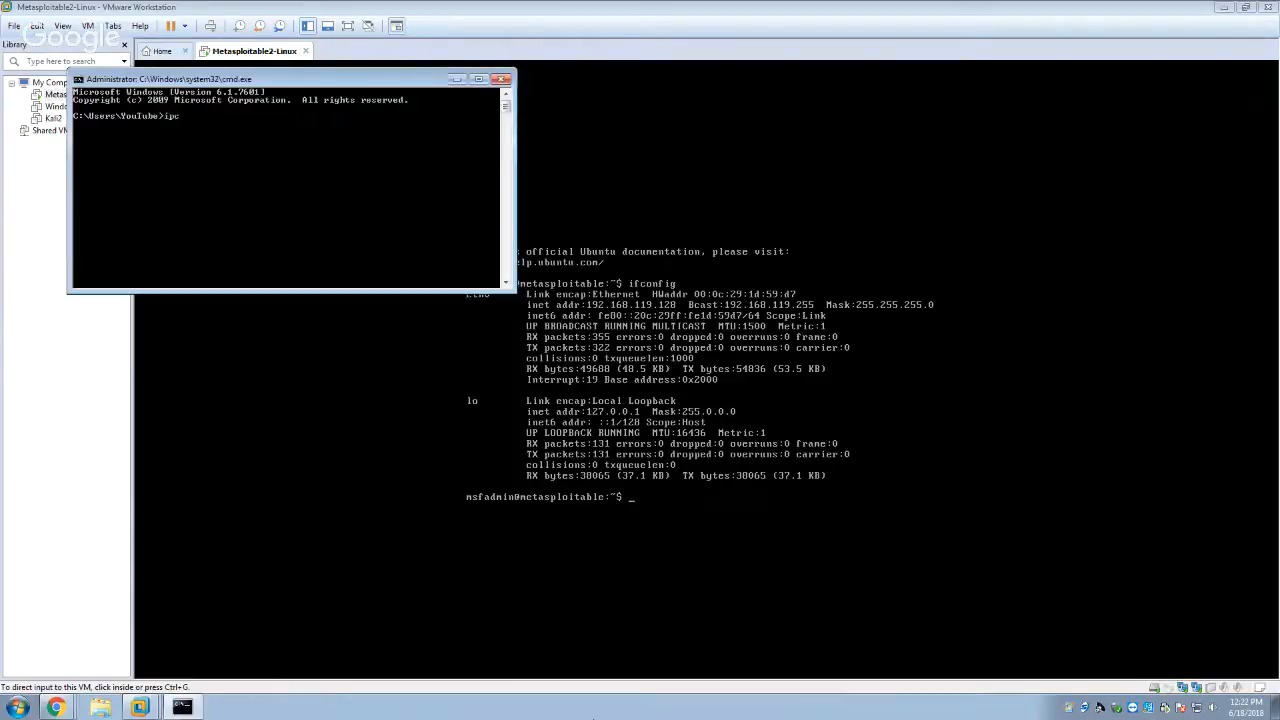
pyautogui.press('BackSpace')
pyautogui.press('BackSpace')
pyautogui.press('Return')
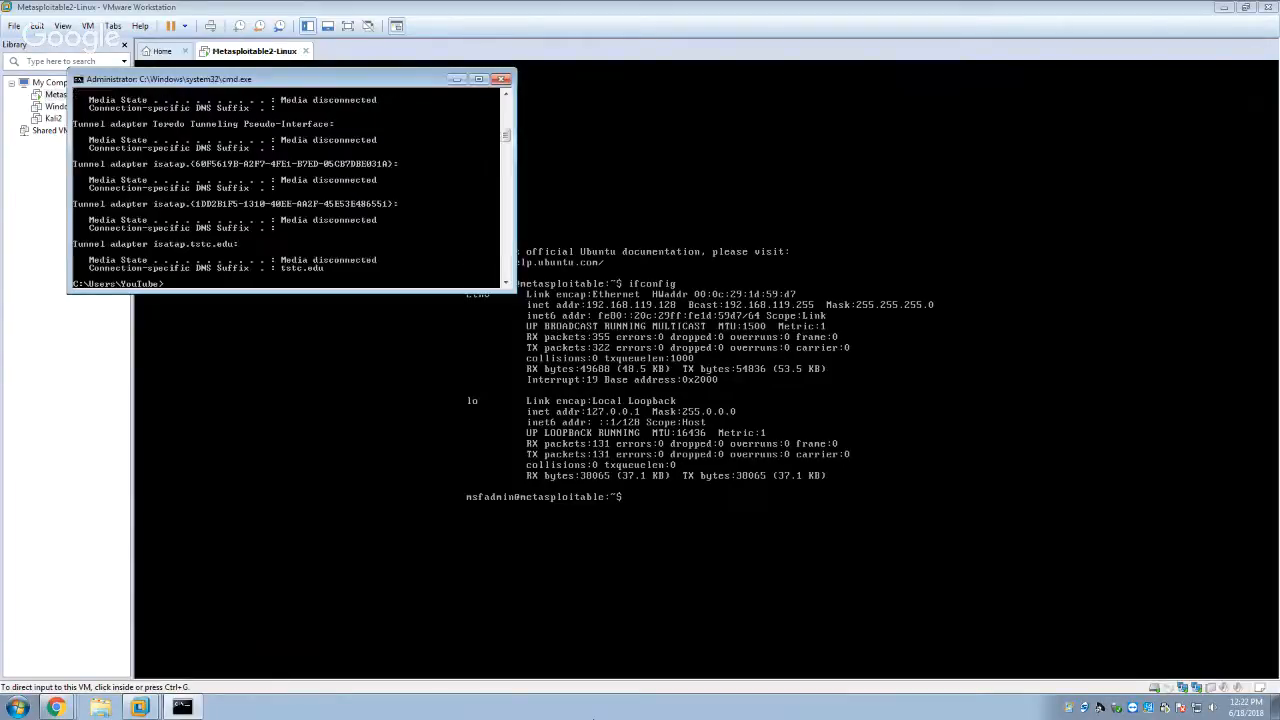
# Find Local Area Connection 2 in the host's ipconfig output and highlight its IPv4 address
pyautogui.scroll(10, 378, 221)
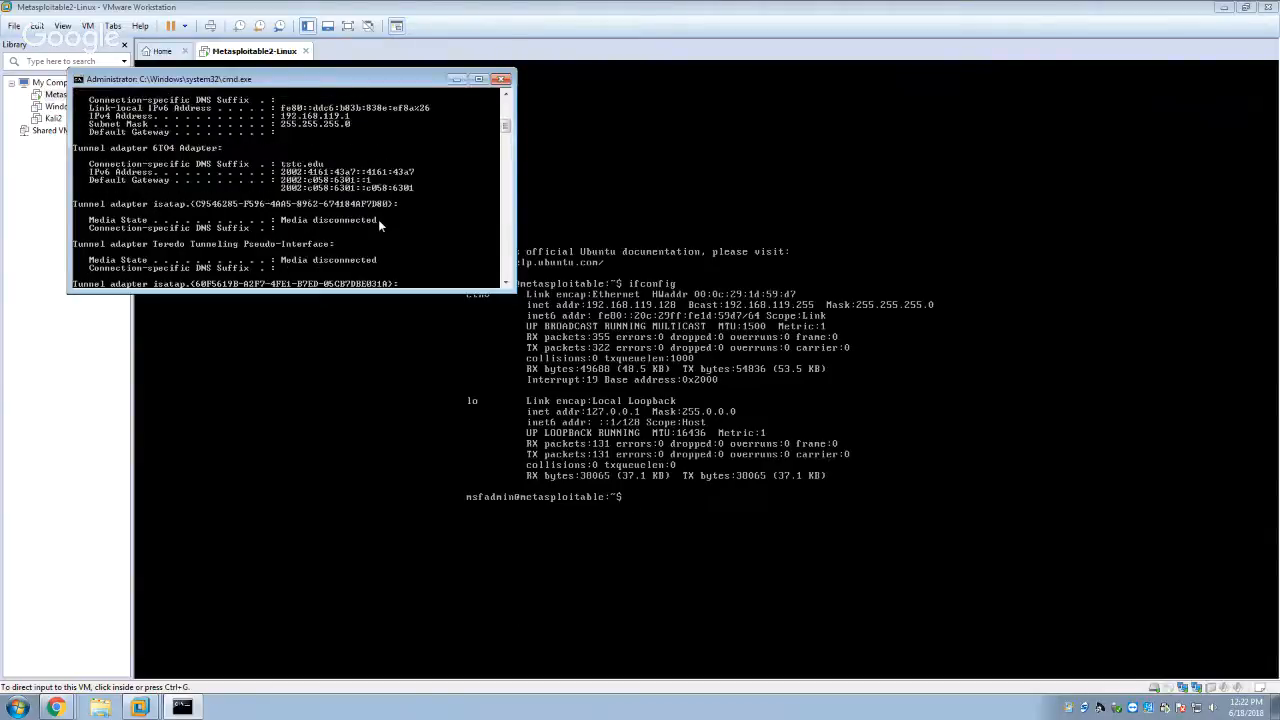
pyautogui.scroll(1, 379, 226)
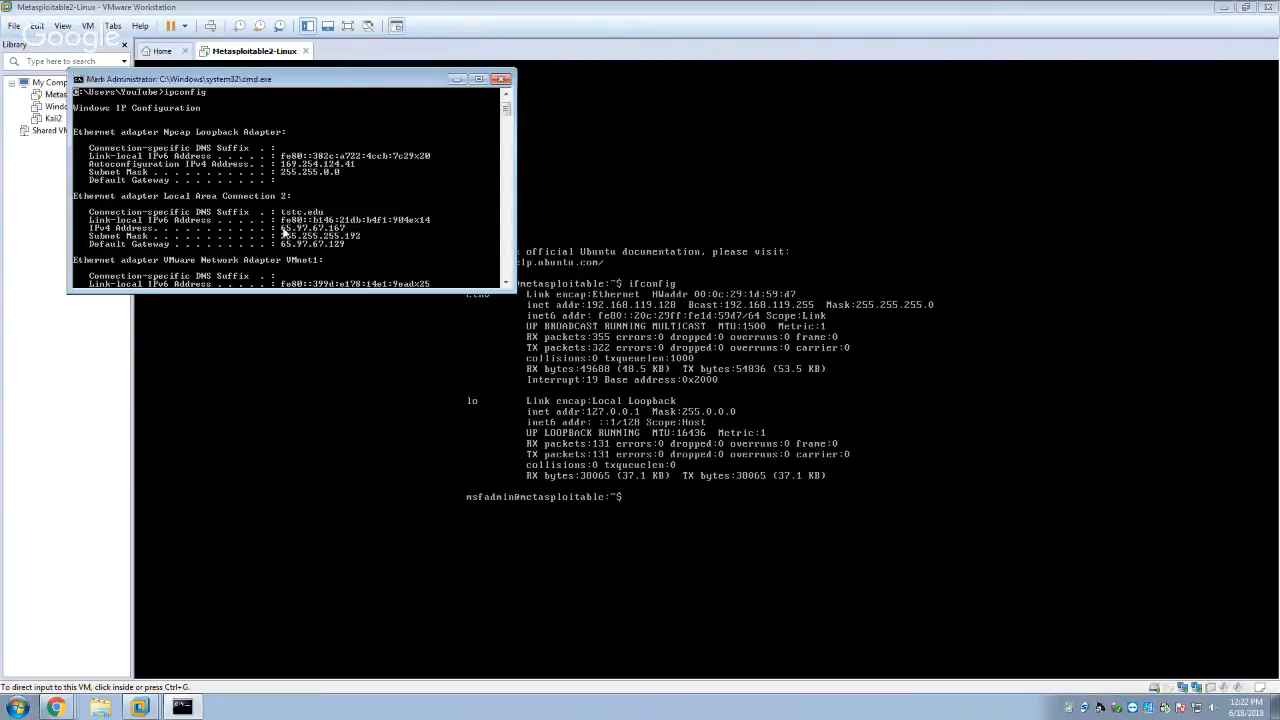
pyautogui.moveTo(281, 228); pyautogui.dragTo(348, 236)
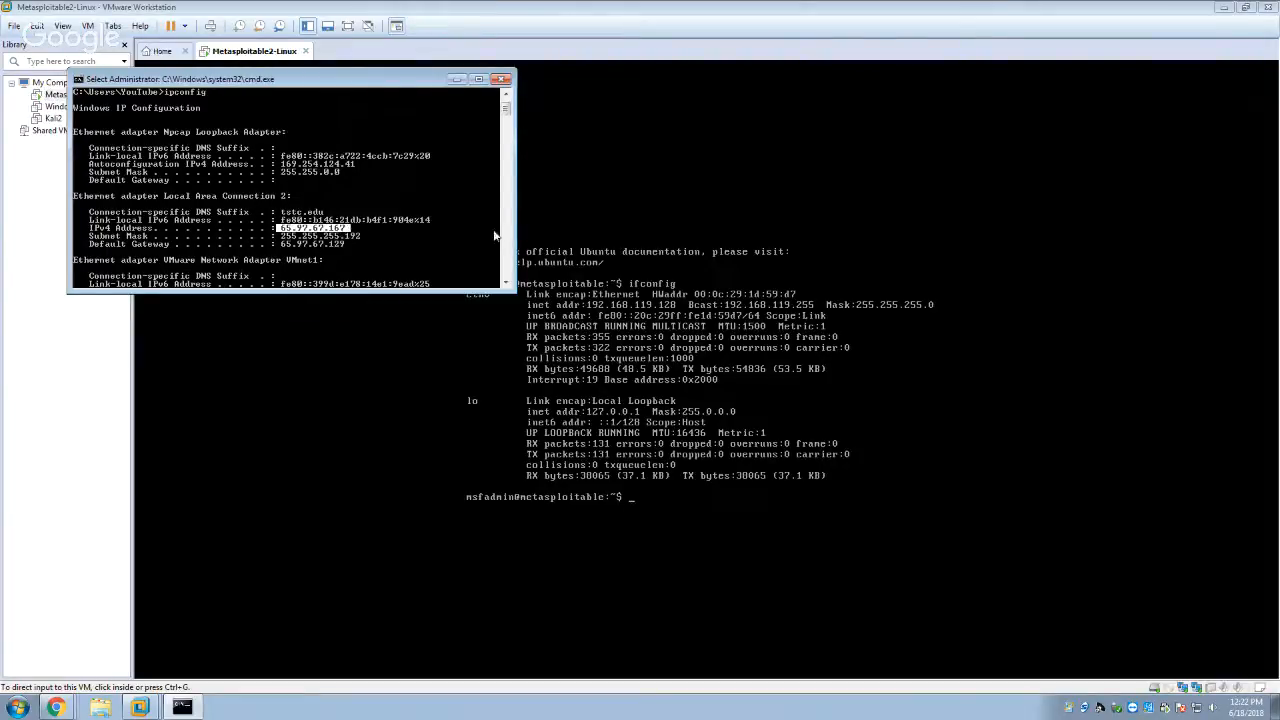
# Ping google.com from the host's Command Prompt
pyautogui.scroll(-10, 404, 224)
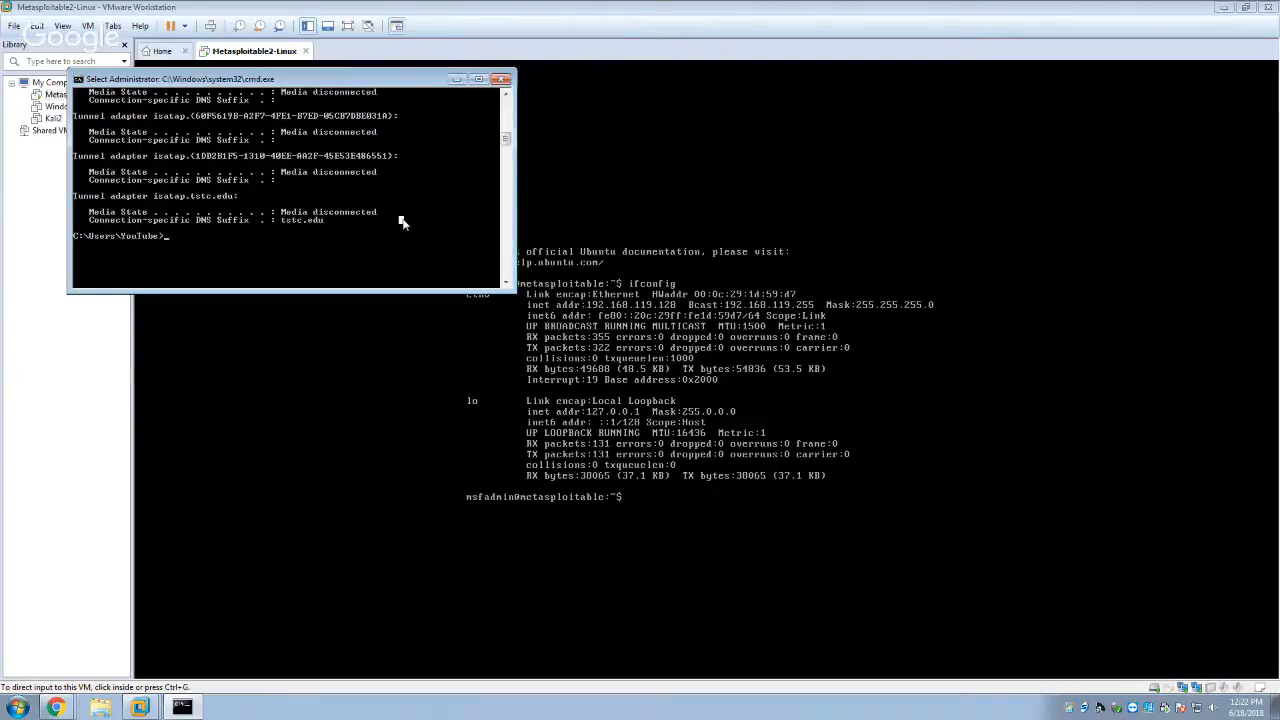
pyautogui.write('ping goog;le')
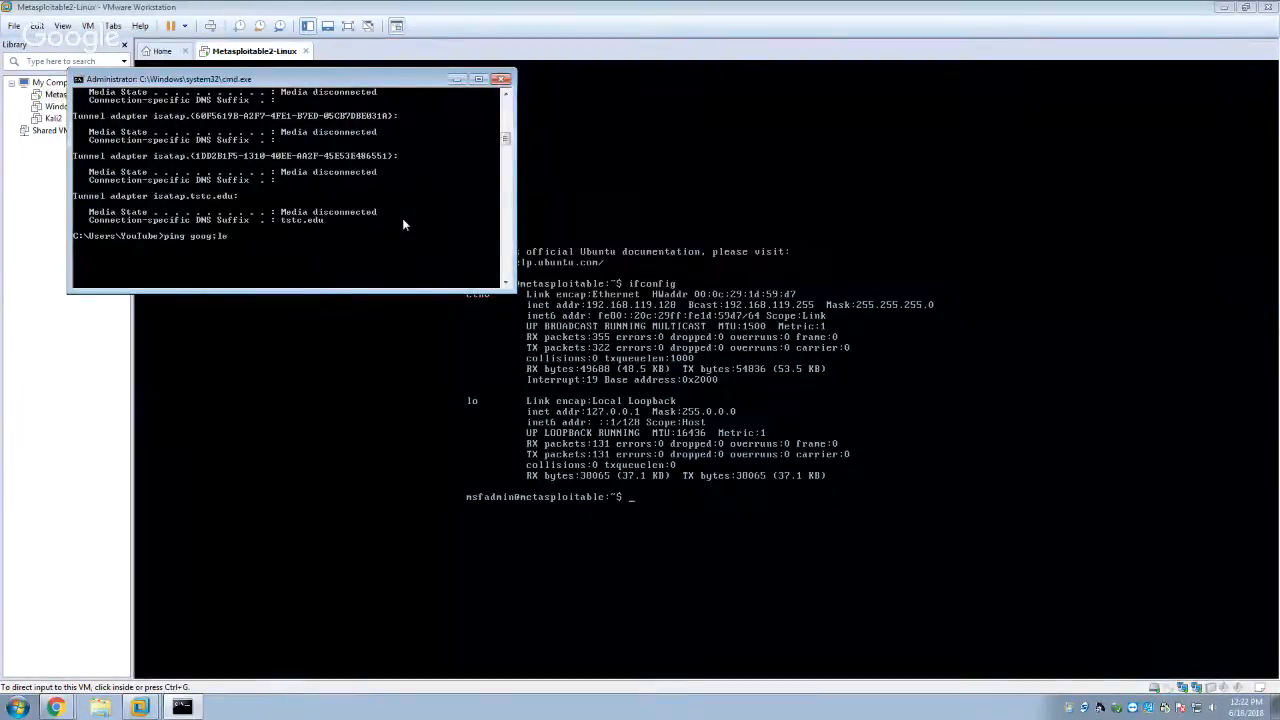
pyautogui.press('BackSpace')
pyautogui.press('BackSpace')
pyautogui.press('BackSpace')
pyautogui.write('le.com')
pyautogui.press('Return')
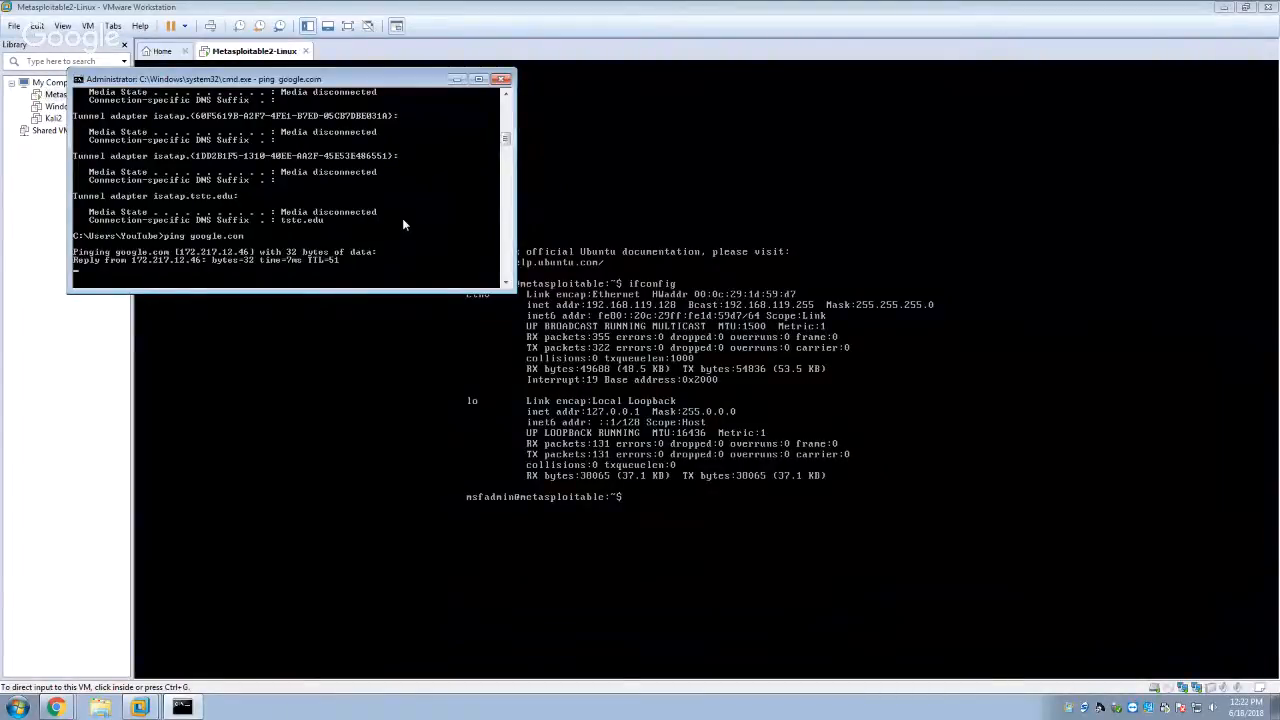
# Ping google.com from the Metasploitable2 console and stop the ping after a few replies
pyautogui.click(655, 490)
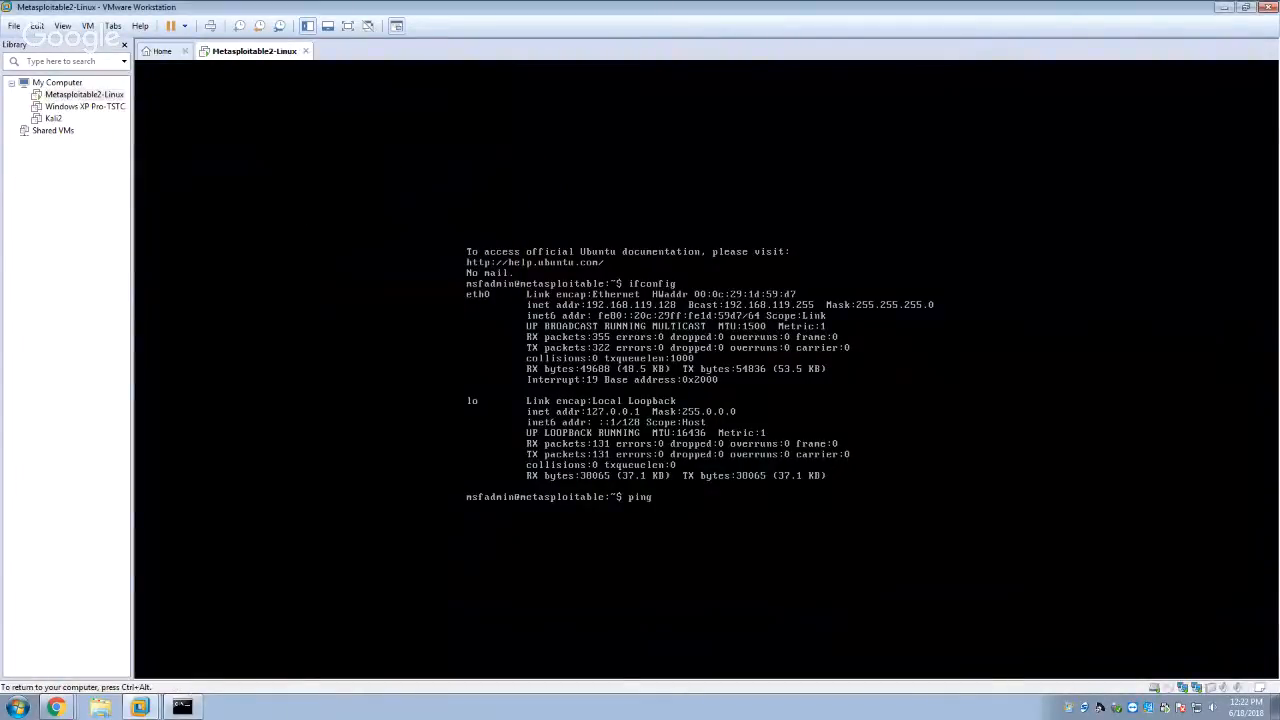
pyautogui.write('ping google.com')
pyautogui.press('Return')
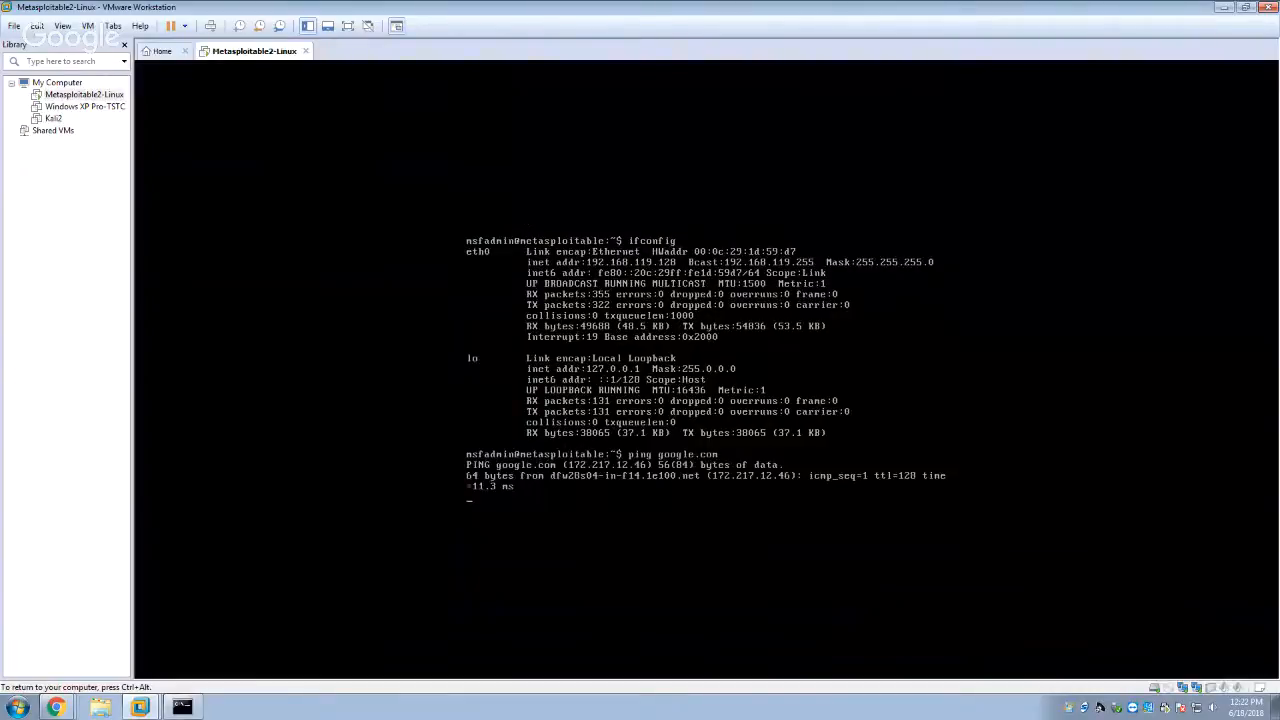
pyautogui.hotkey('ctrl', 'c')
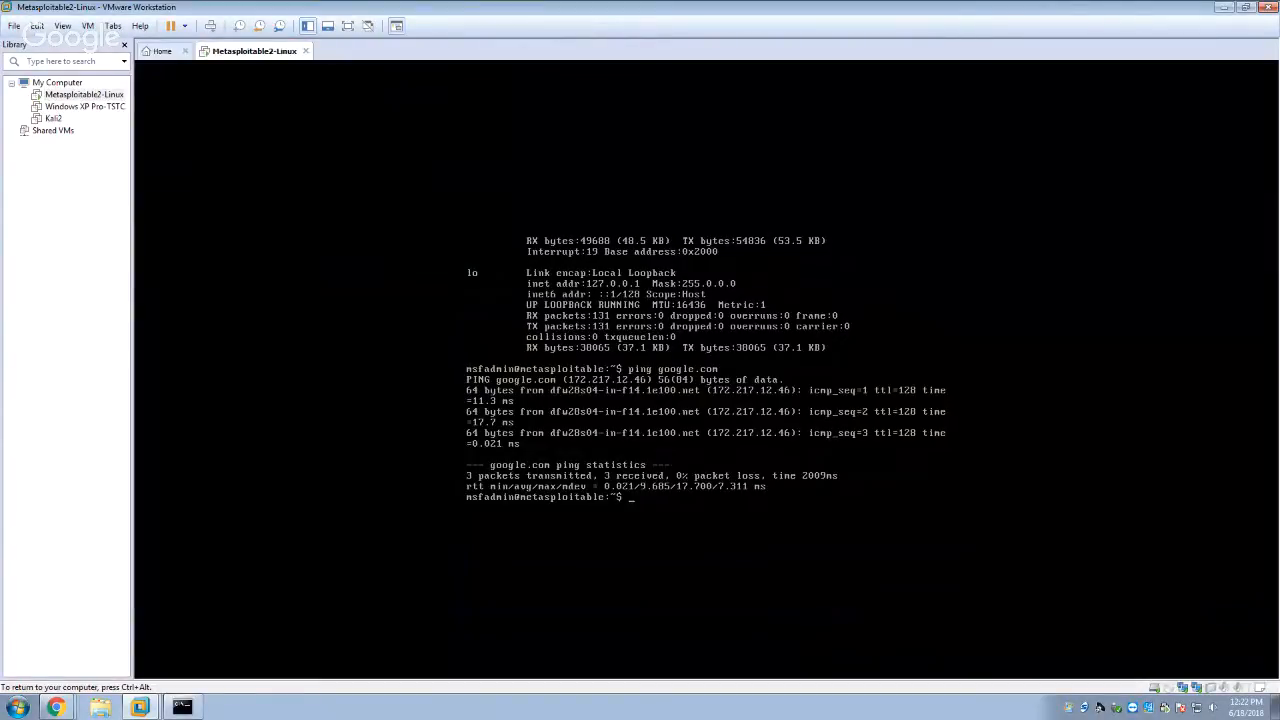
# Run ifconfig in the Metasploitable2 console to show the virtual machine's IP address
pyautogui.hotkey('ctrl', 'alt')
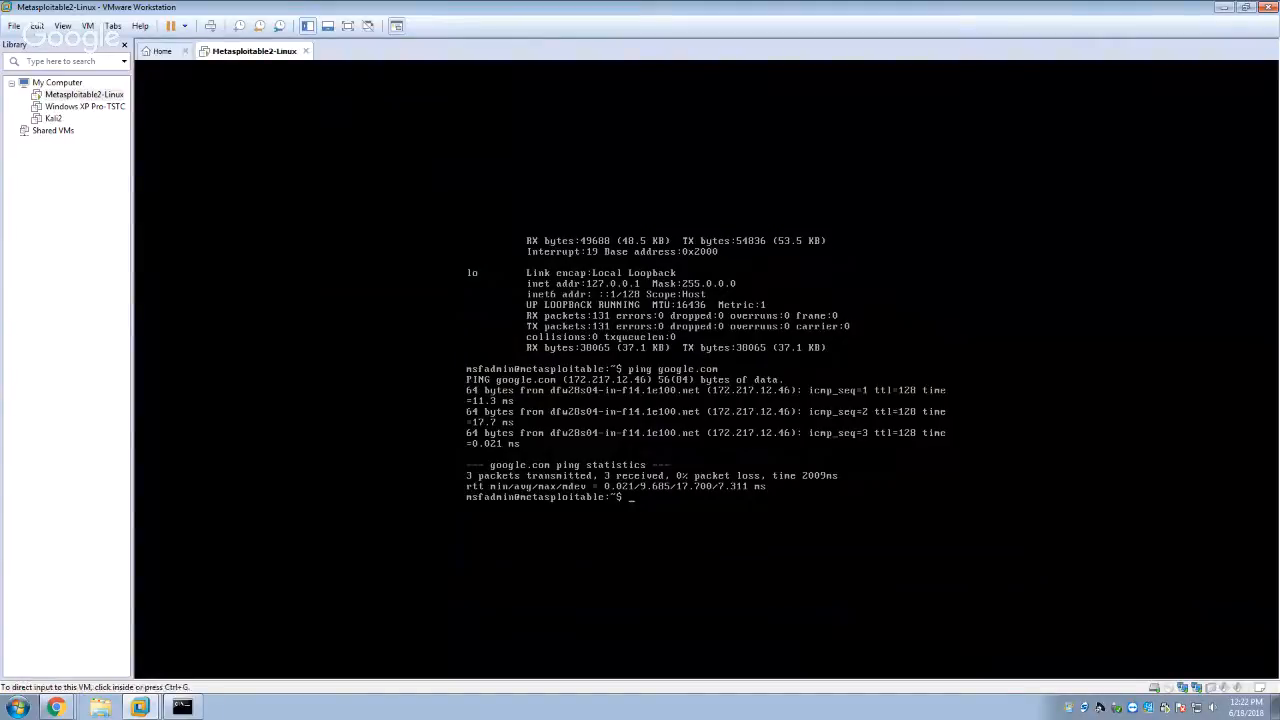
pyautogui.click(188, 708)
pyautogui.click(655, 333)
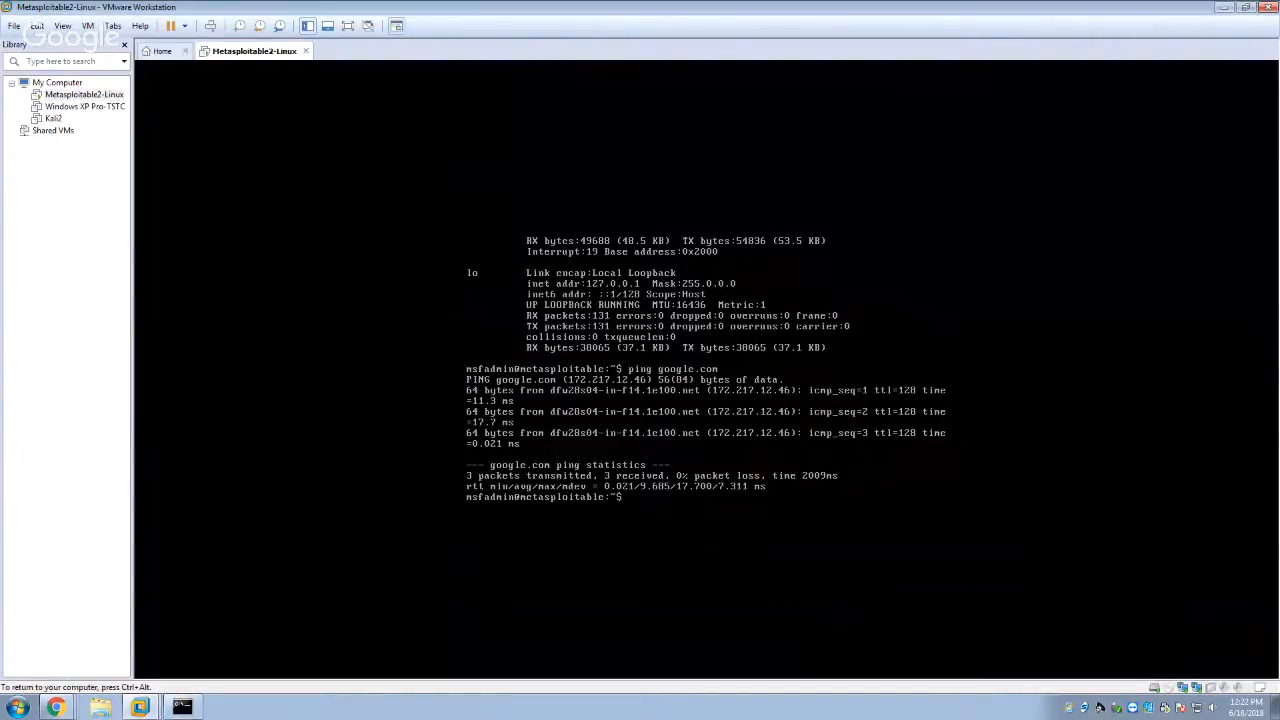
pyautogui.write('ifconfig')
pyautogui.press('Return')
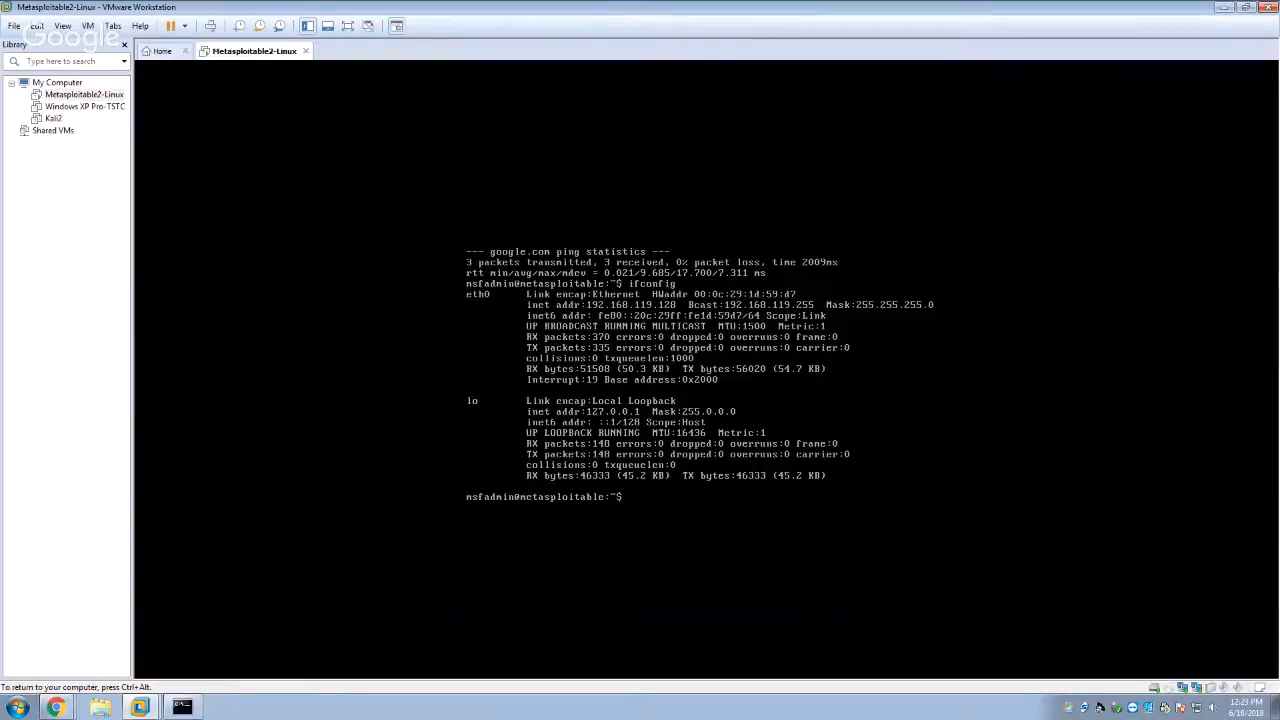
# Switch to the host's Command Prompt and ping the virtual machine at 192.168.119.128
pyautogui.hotkey('ctrl', 'alt')
pyautogui.click(181, 707)
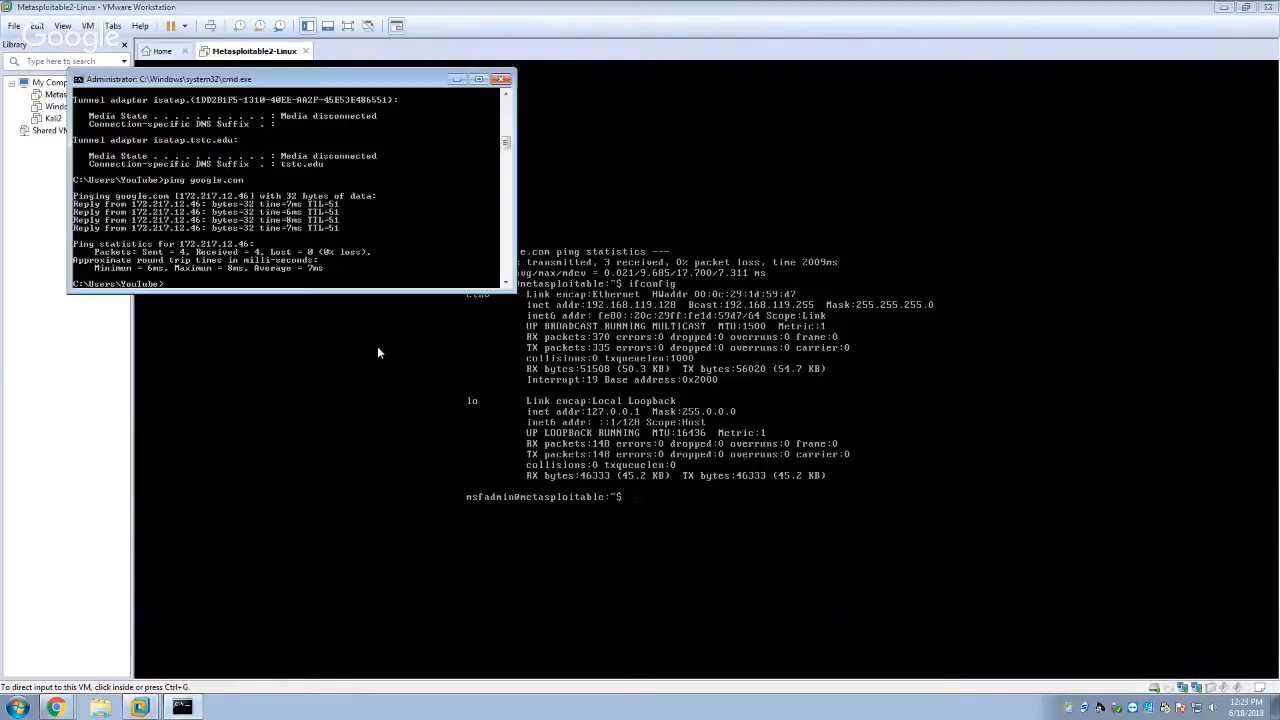
pyautogui.write('ping 192.168.119.128')
pyautogui.press('Return')
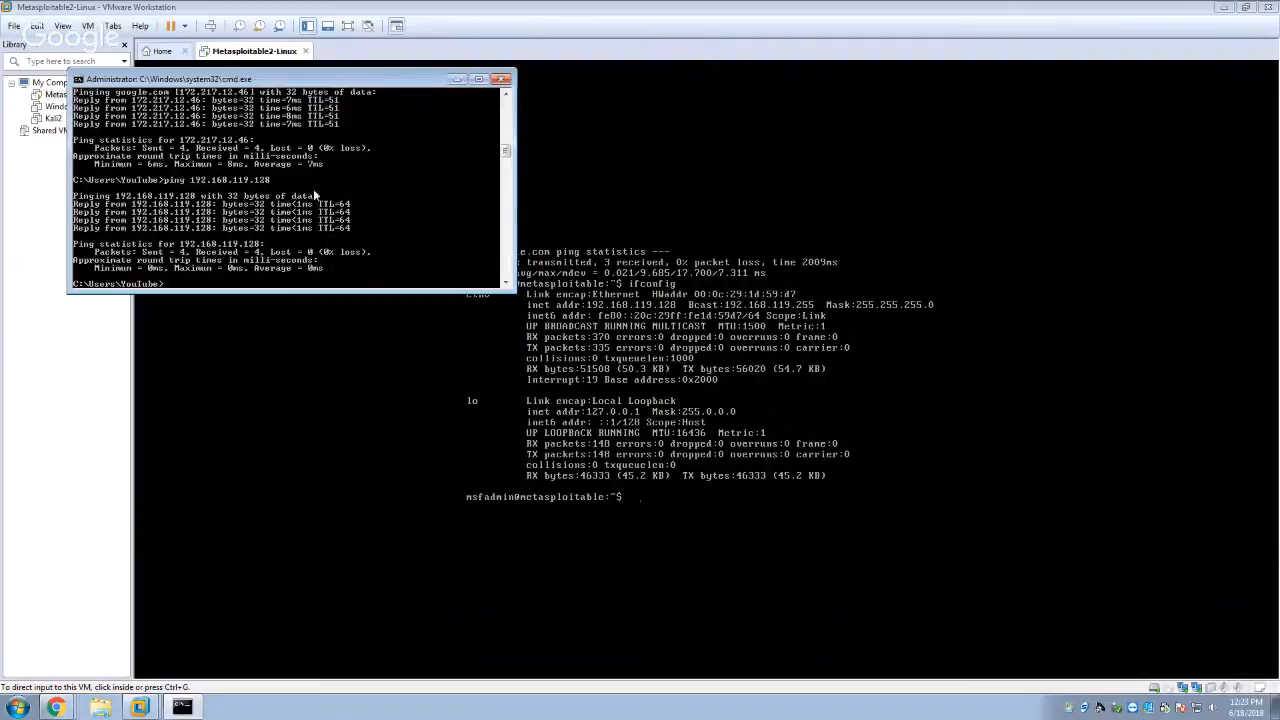
# Return to the host's Command Prompt and look up the host's own IPv4 address in the ipconfig output
pyautogui.click(878, 598)
pyautogui.hotkey('alt', 'Tab')
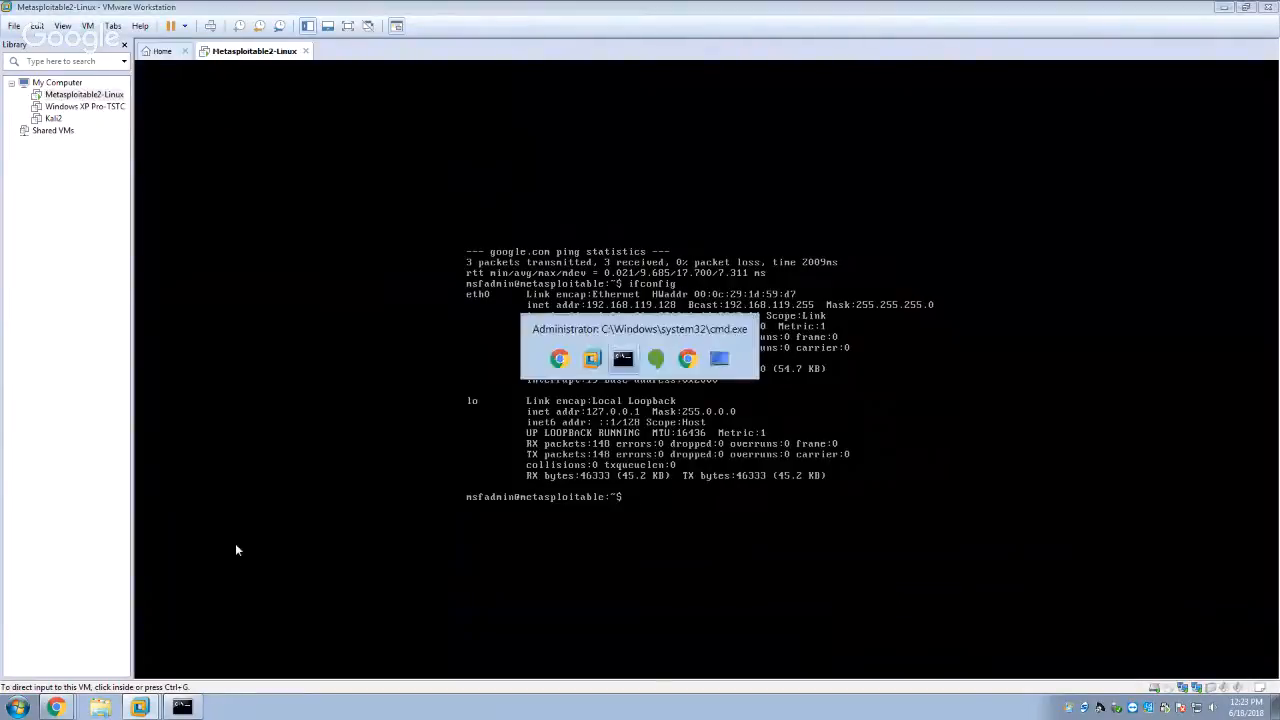
pyautogui.write('ipconfig')
pyautogui.press('Return')
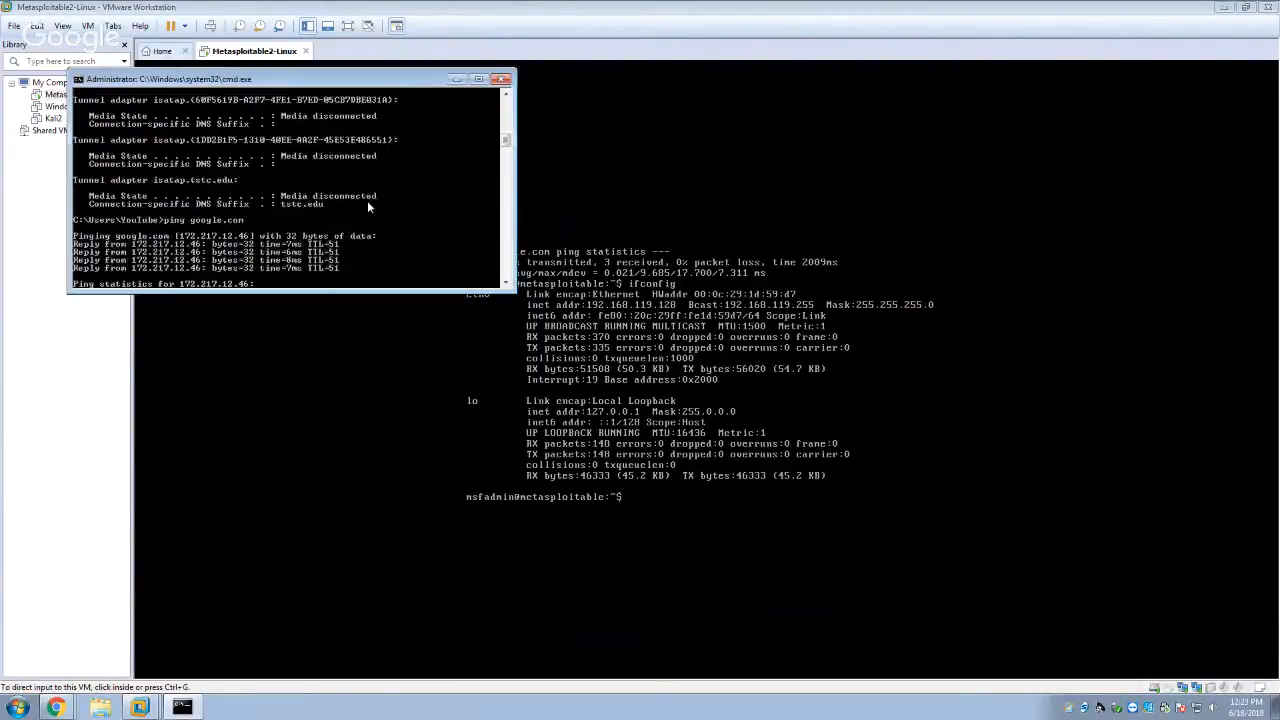
pyautogui.scroll(8, 368, 206)
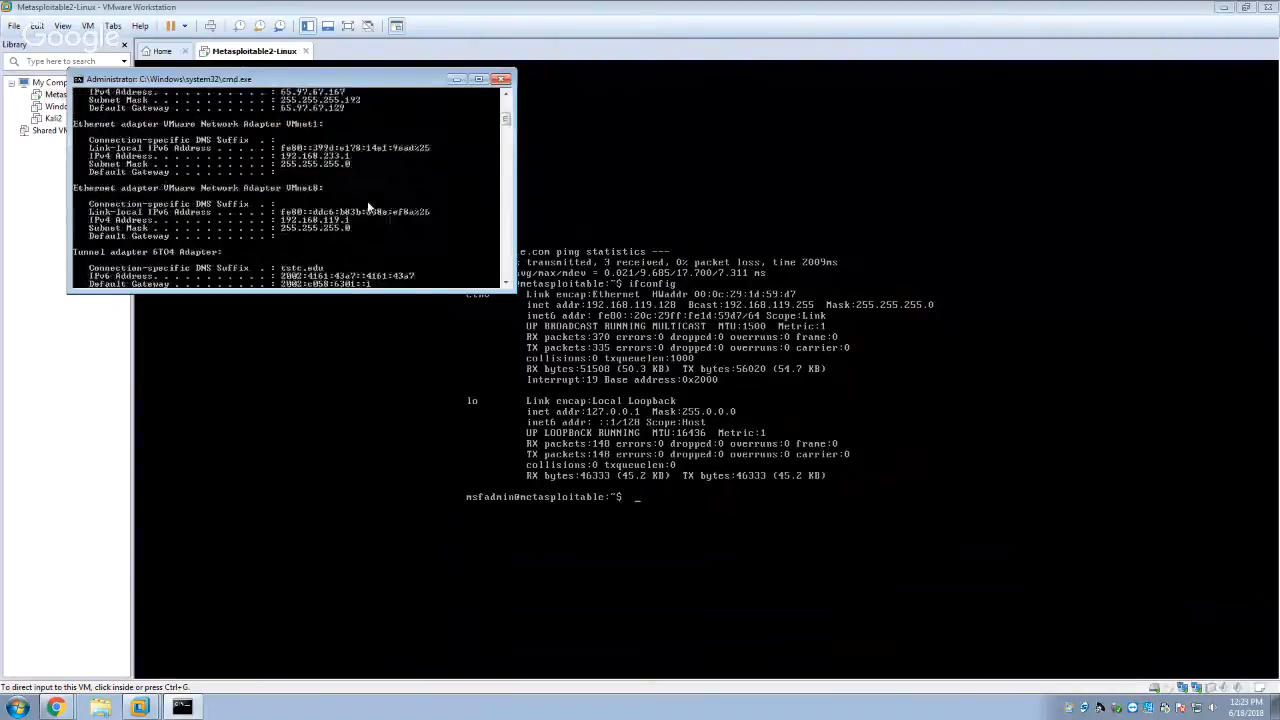
# Ping the host at 65.97.67.167 from the Metasploitable2 console, rechecking the address in the host's Command Prompt
pyautogui.click(504, 312)
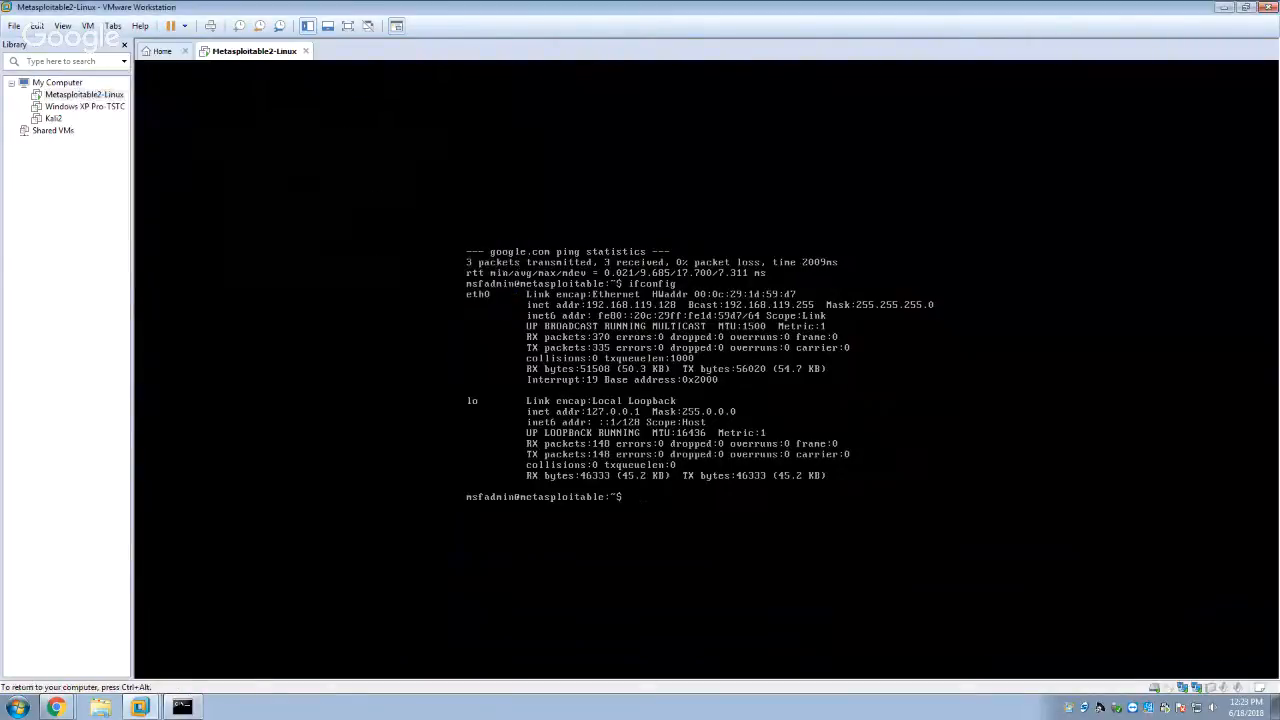
pyautogui.write('ping 65.97')
pyautogui.hotkey('ctrl', 'alt')
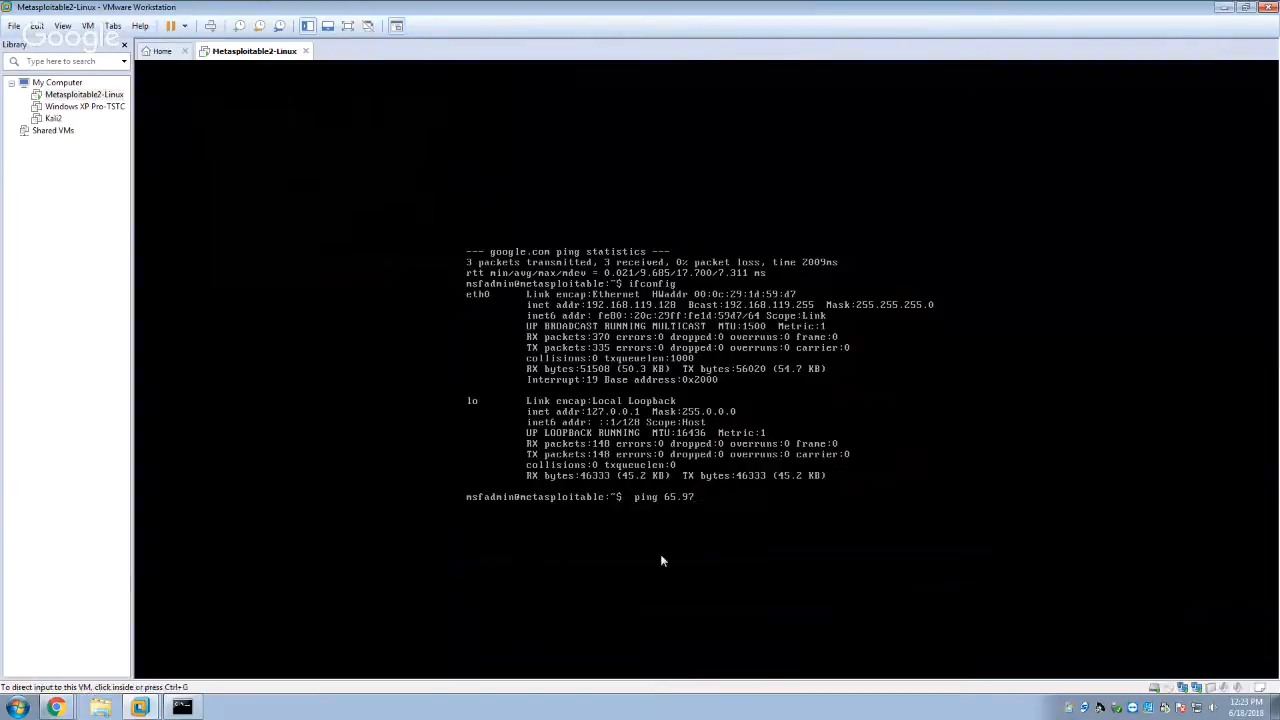
pyautogui.hotkey('alt', 'Tab')
pyautogui.hotkey('alt', 'Tab')
pyautogui.click(719, 446)
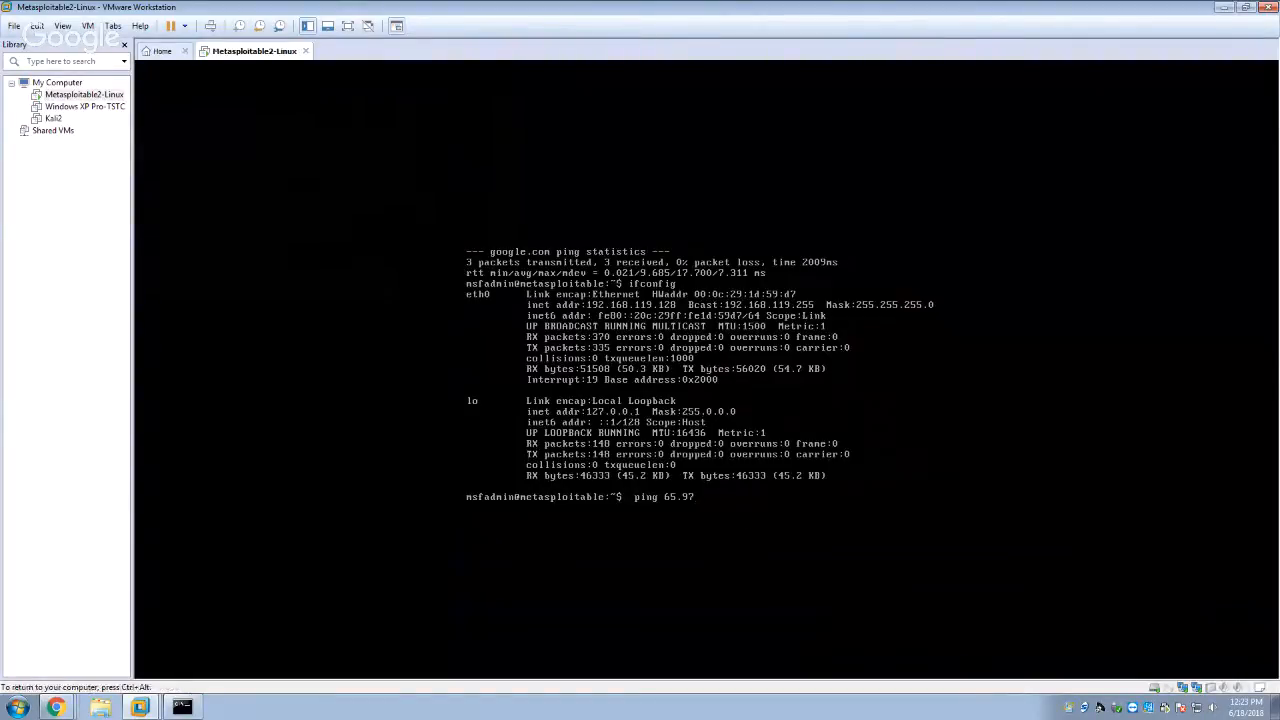
pyautogui.write('.67.167')
pyautogui.press('Return')
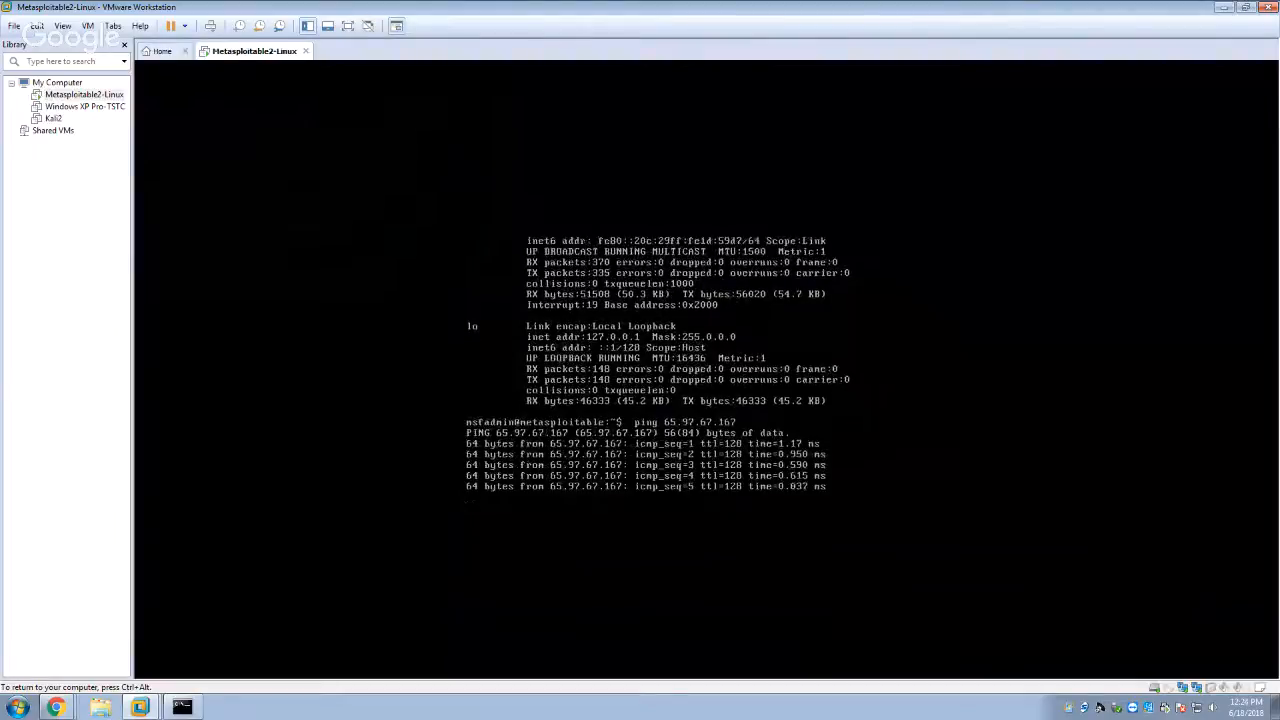
# Stop the running ping and list the virtual machine's network interfaces with ifconfig
pyautogui.hotkey('ctrl', 'c')
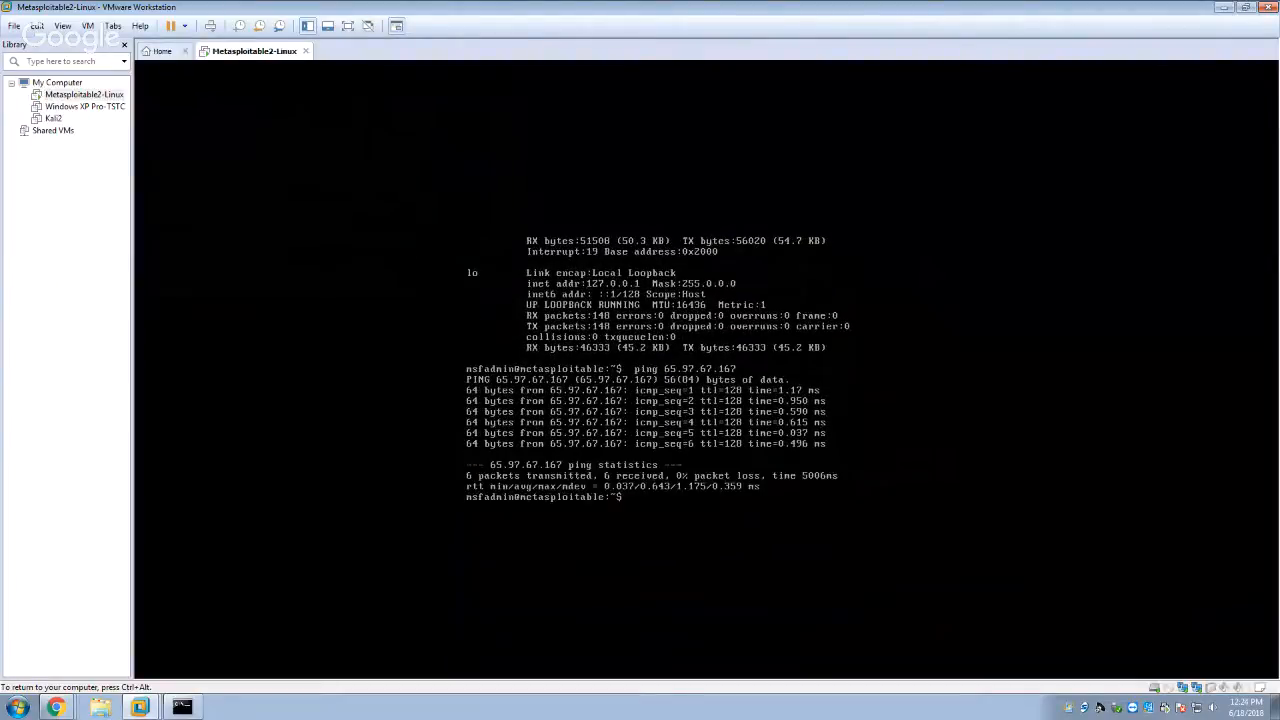
pyautogui.write('ifconfig')
pyautogui.press('Return')
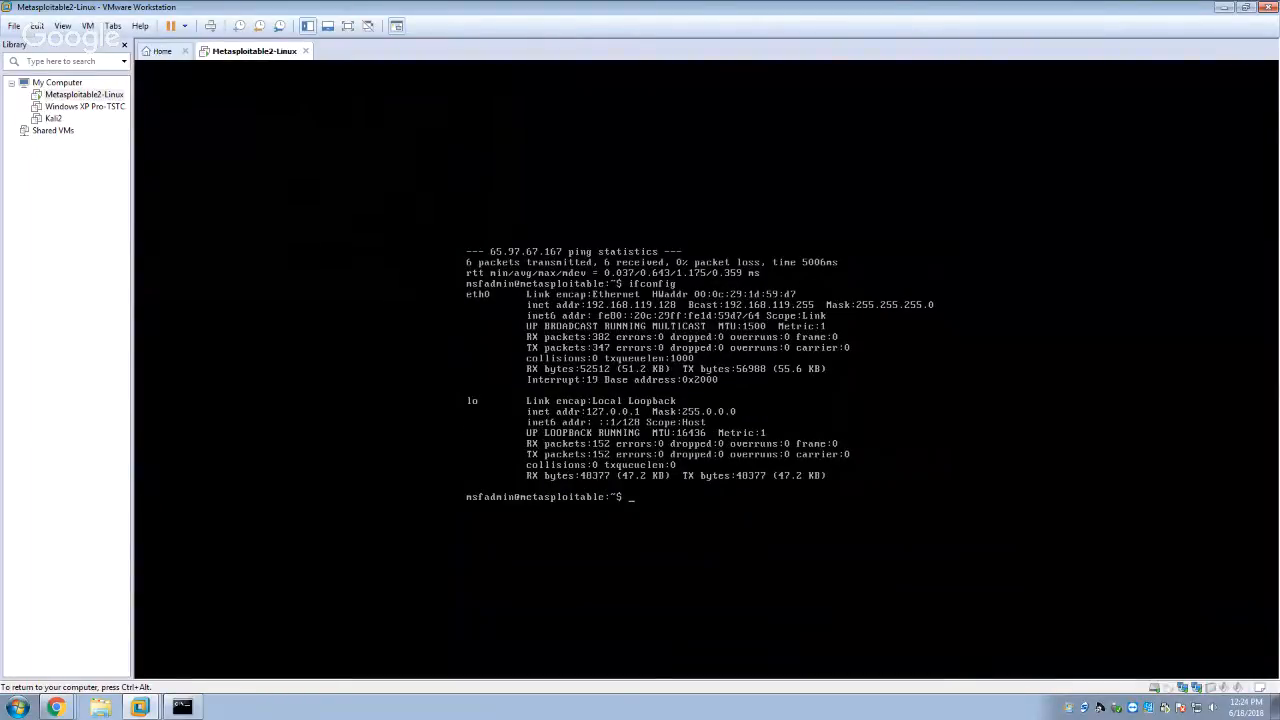
# Review the host's Command Prompt output down to the last ping, and close the window
pyautogui.hotkey('ctrl', 'alt')
pyautogui.click(181, 707)
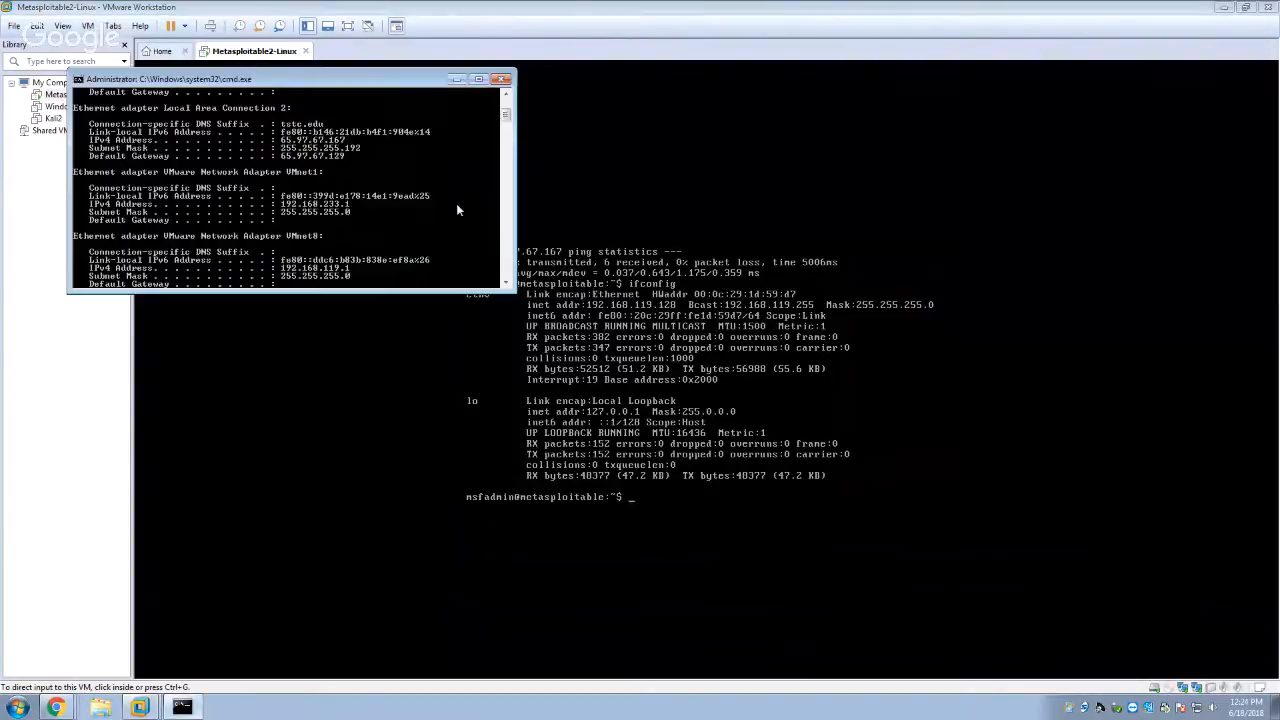
pyautogui.scroll(-10, 416, 205)
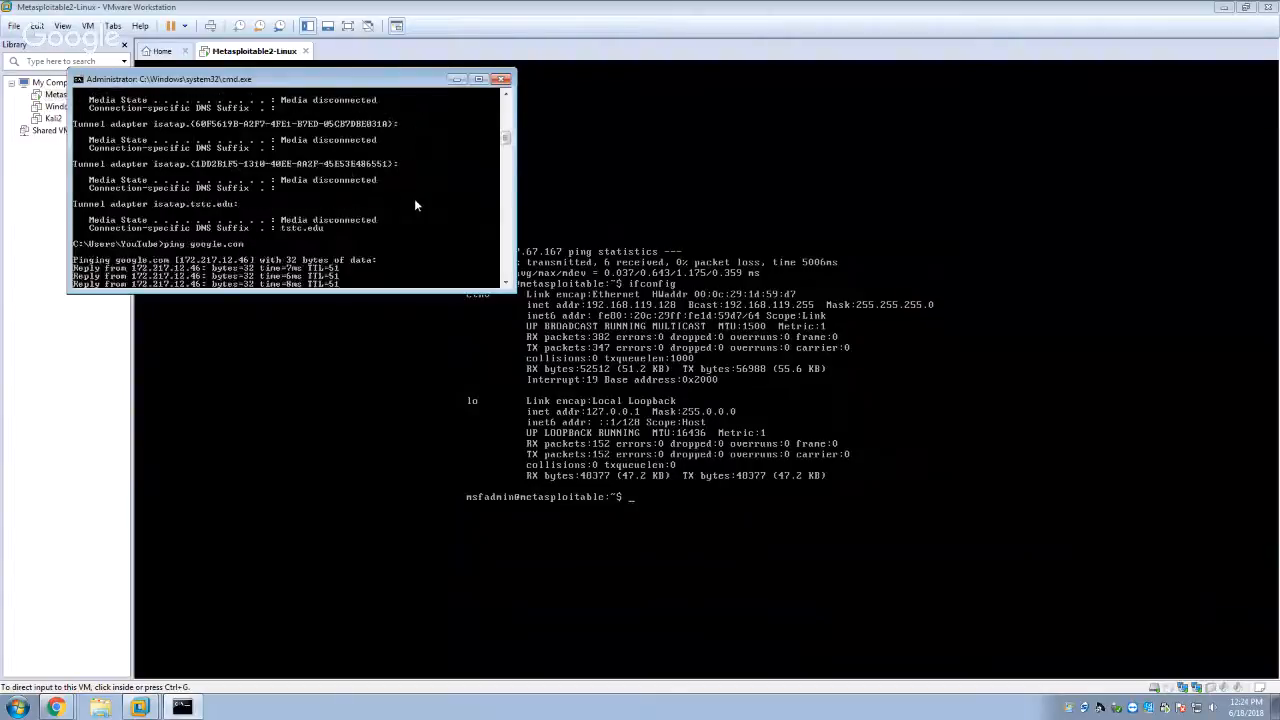
pyautogui.scroll(-5, 416, 205)
pyautogui.scroll(-4, 416, 205)
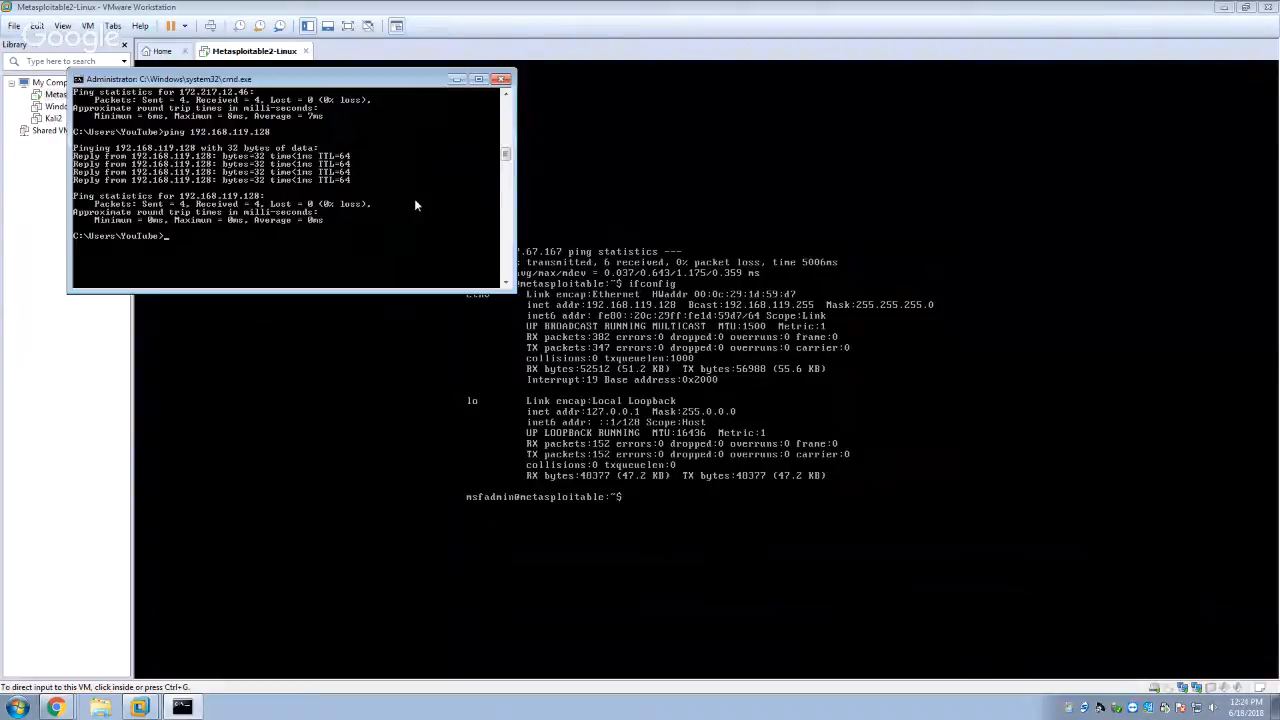
pyautogui.click(502, 80)
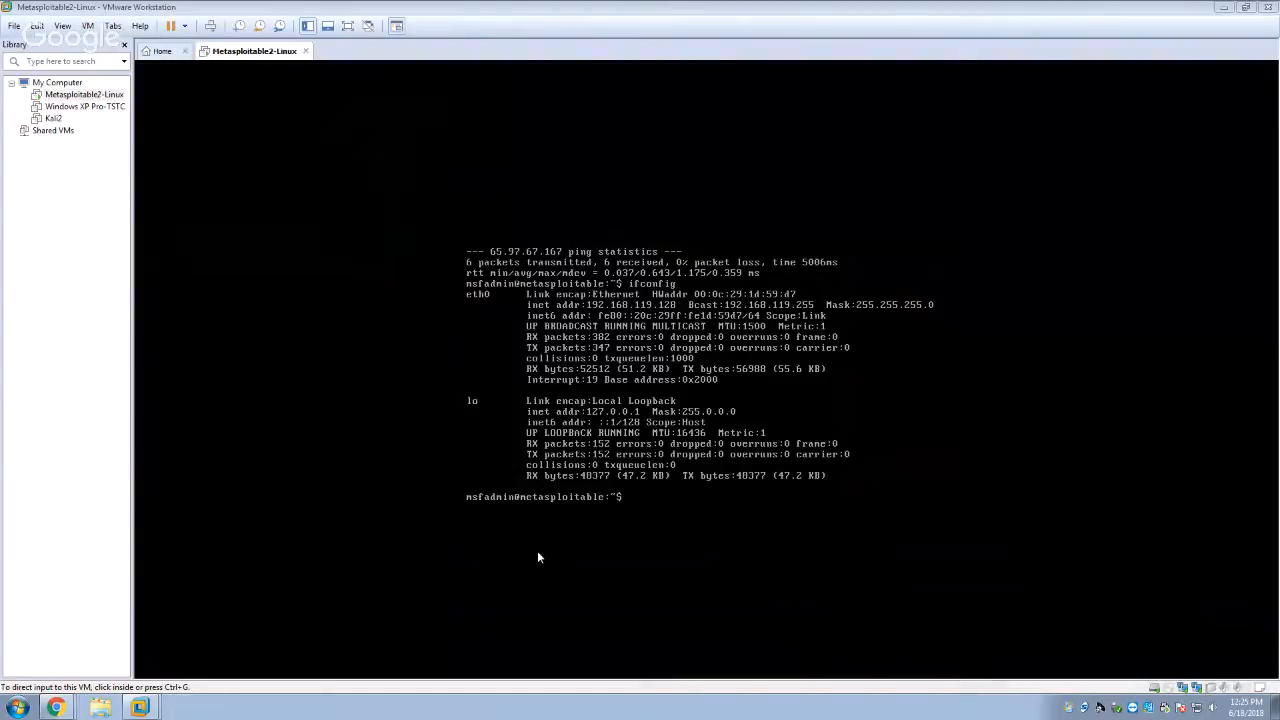
# Launch PuTTY on the Windows host
pyautogui.moveTo(140, 708)
pyautogui.press('super')
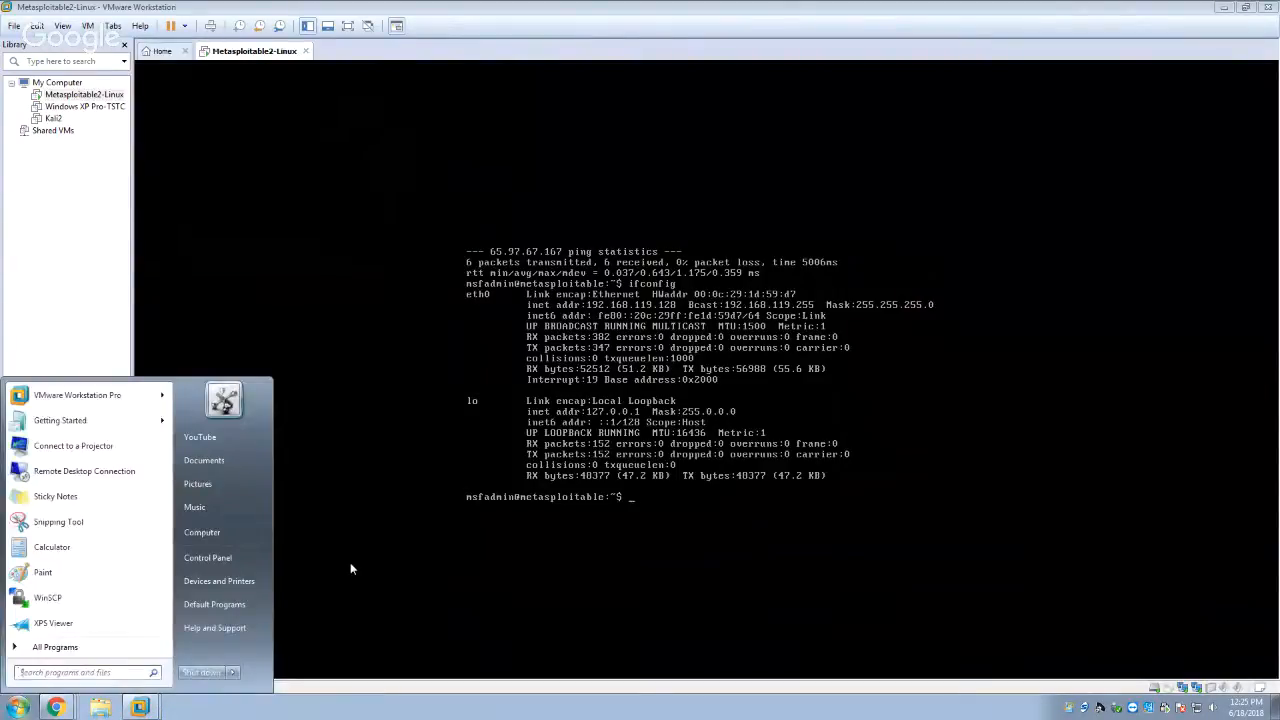
pyautogui.write('putty')
pyautogui.press('Return')
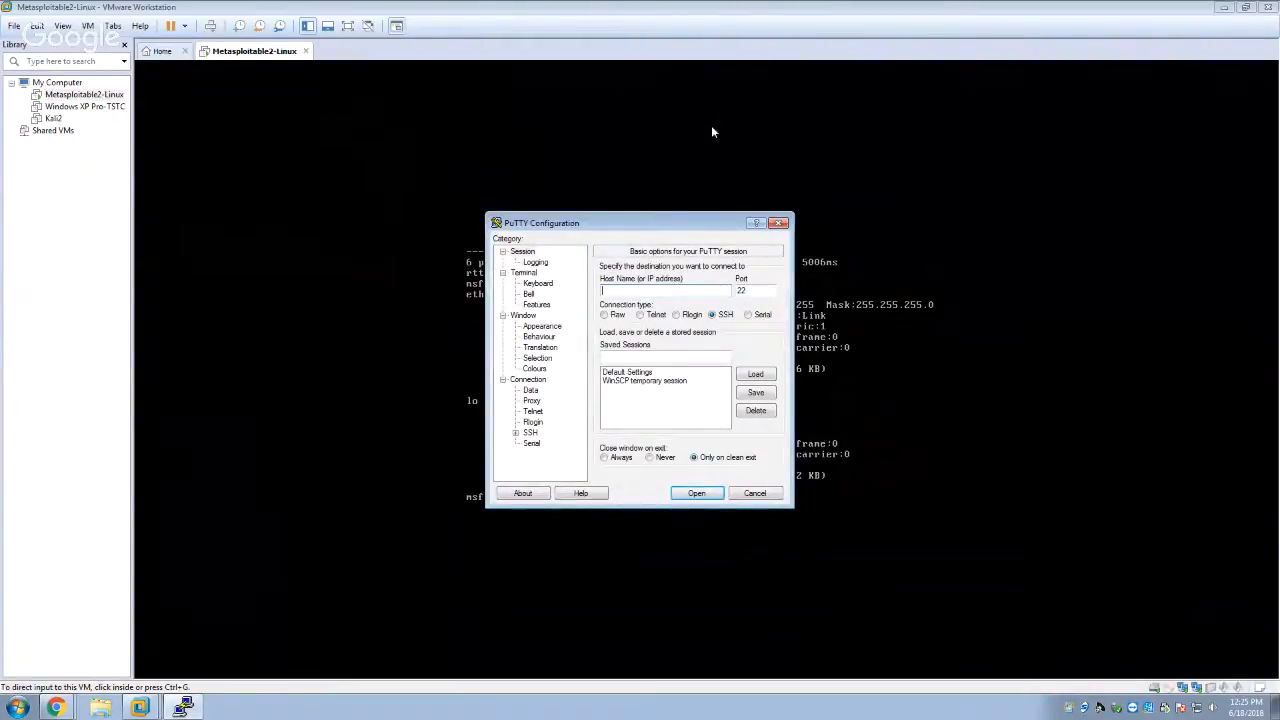
# Move the PuTTY Configuration window clear of the ifconfig addresses and enter 192.168.119.128 as the SSH host
pyautogui.moveTo(644, 230); pyautogui.dragTo(976, 210)
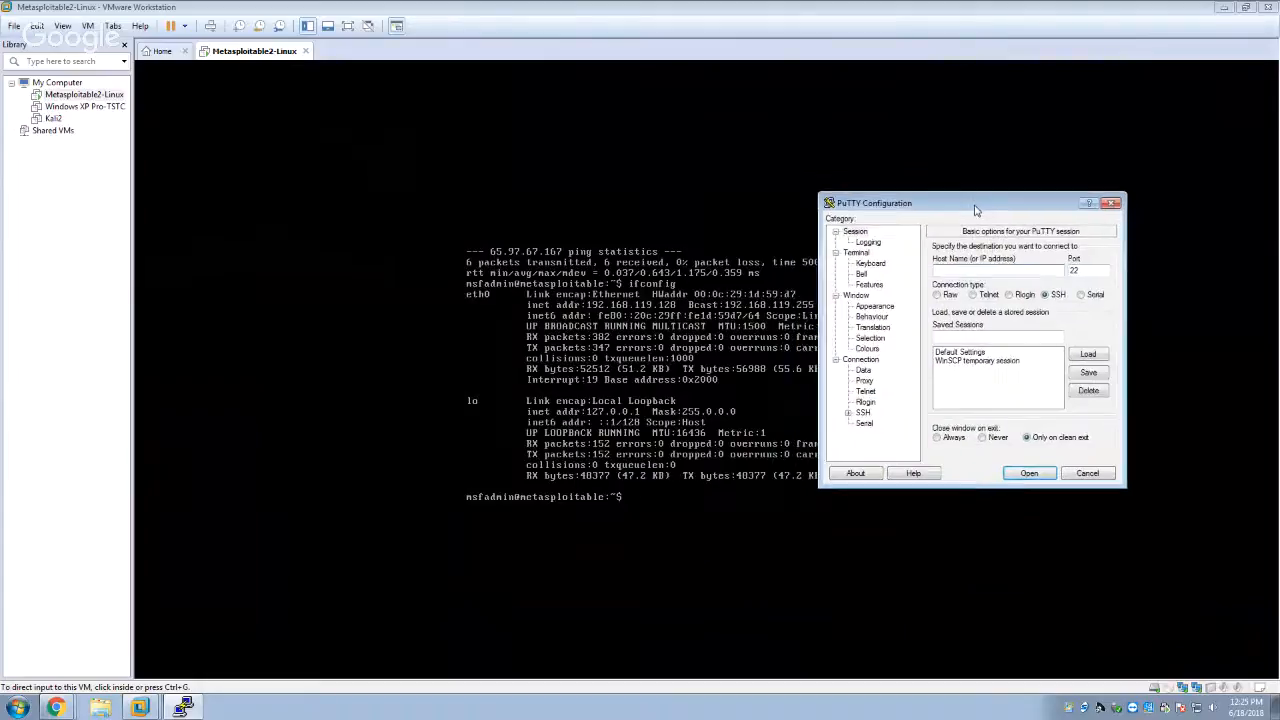
pyautogui.write('122')
pyautogui.write('.168.119.1')
pyautogui.write('28')
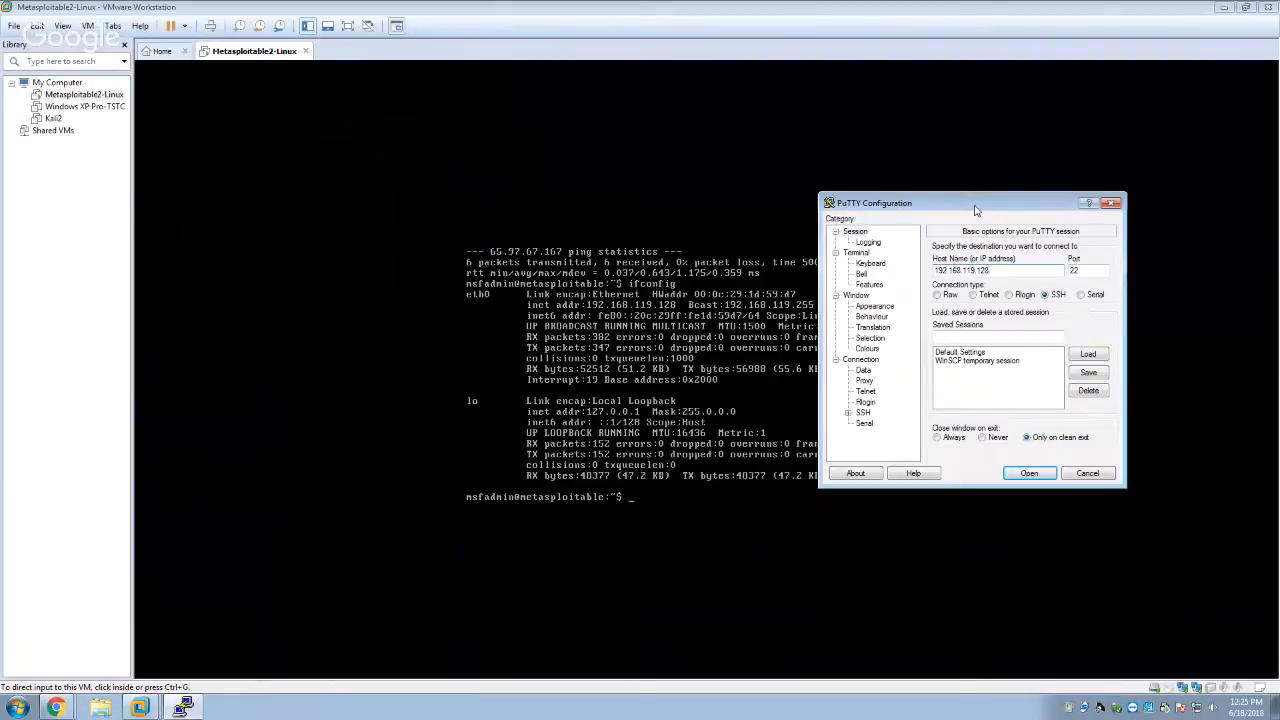
# Examine PuTTY's SSH option pages, from Kex, Host keys and Cipher through Auth, TTY and X11 to More bugs, and return to the Session page
pyautogui.click(863, 412)
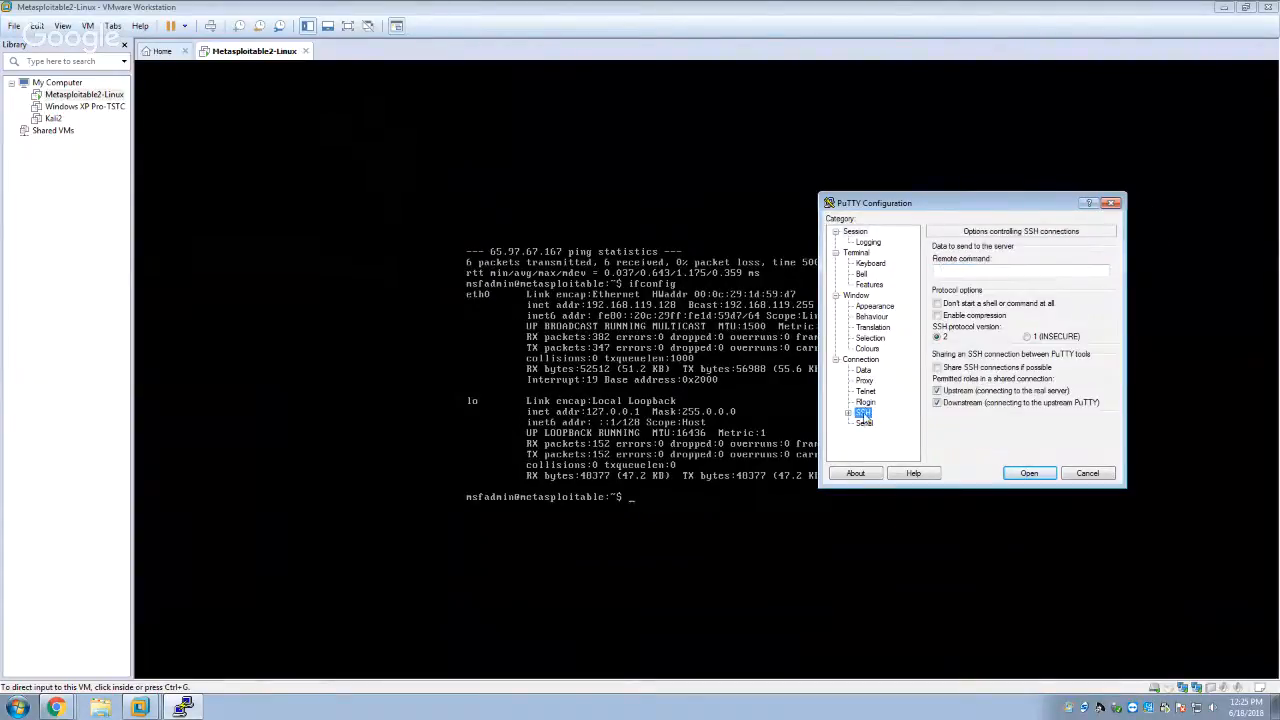
pyautogui.click(848, 412)
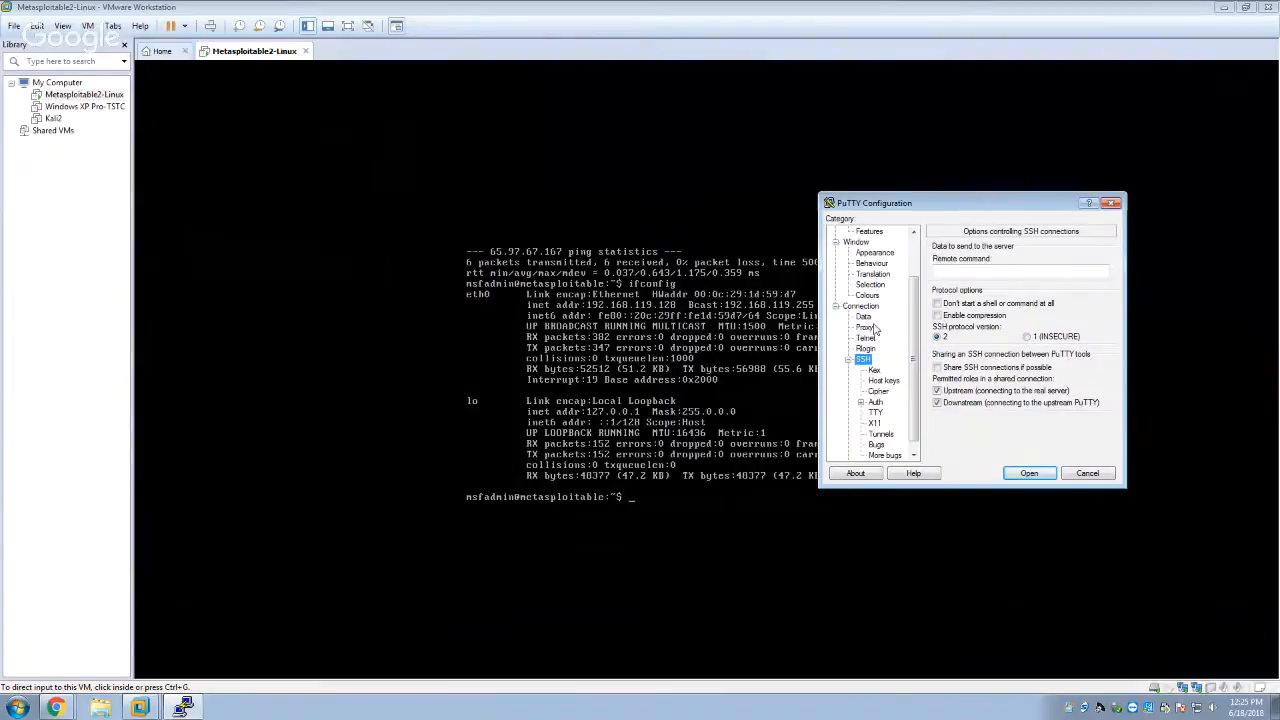
pyautogui.click(874, 371)
pyautogui.click(882, 380)
pyautogui.click(880, 391)
pyautogui.click(878, 401)
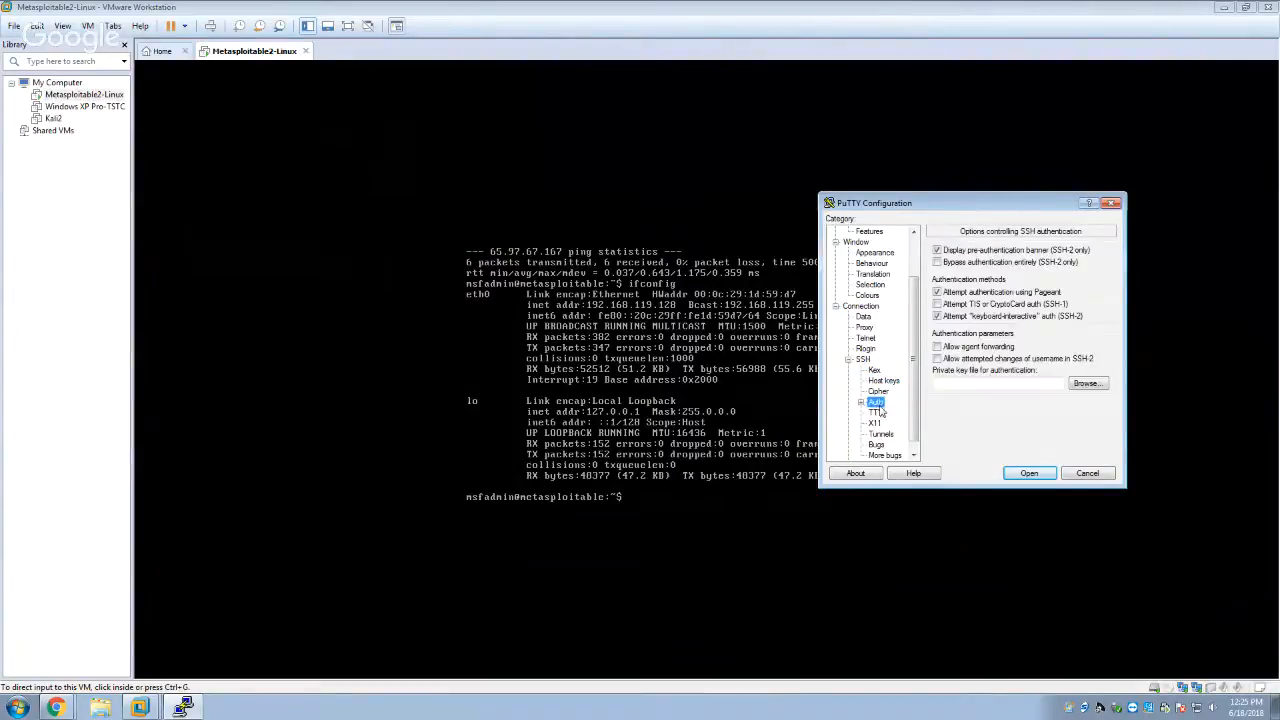
pyautogui.click(861, 403)
pyautogui.click(888, 413)
pyautogui.click(877, 423)
pyautogui.scroll(-2, 877, 429)
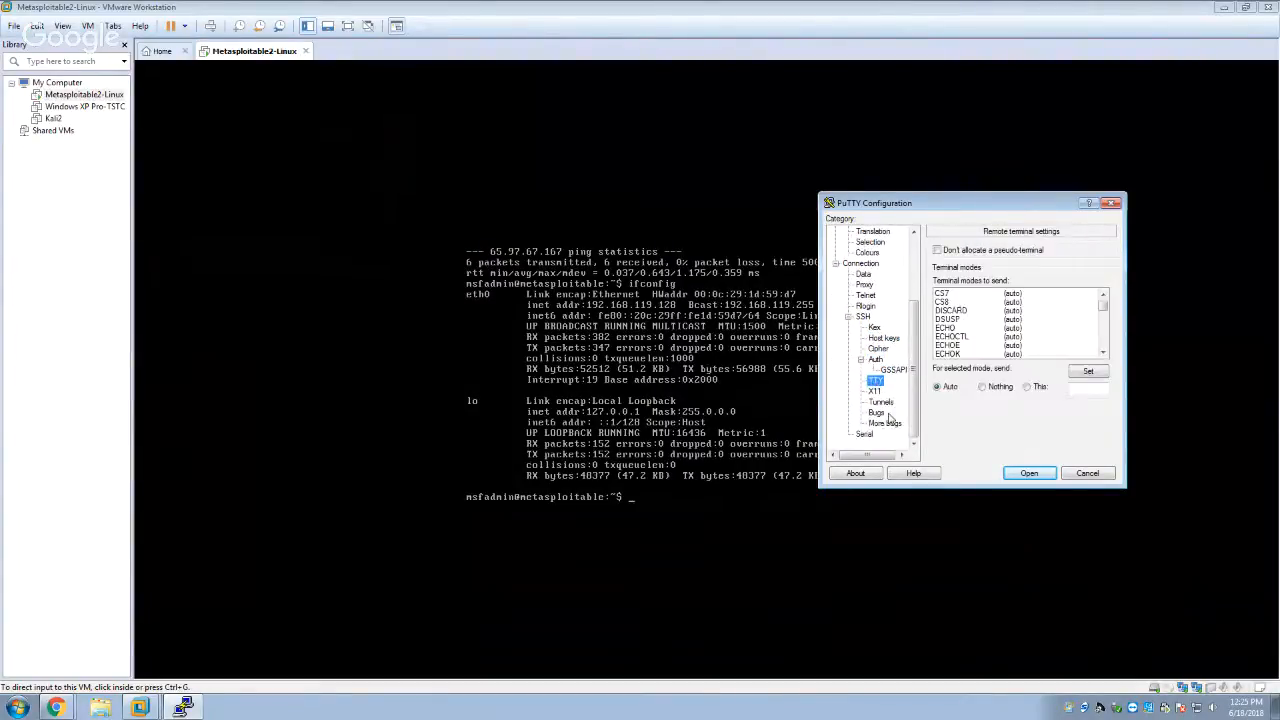
pyautogui.click(875, 391)
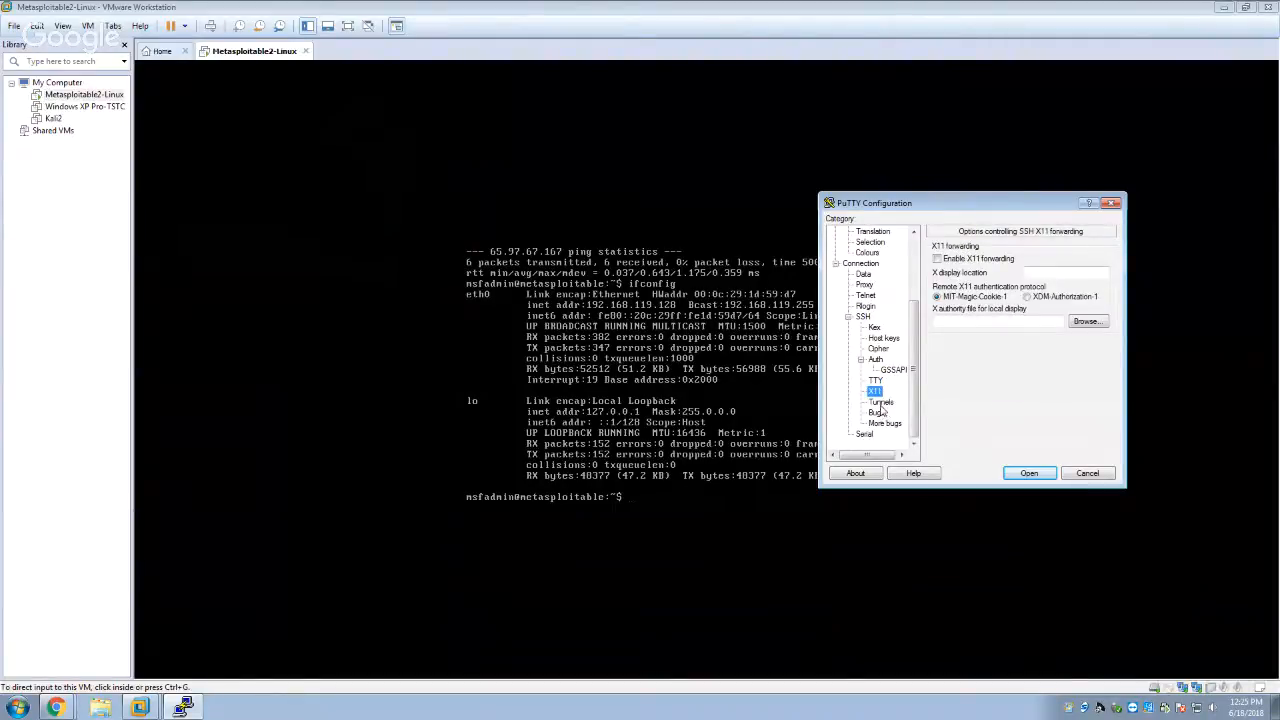
pyautogui.click(882, 410)
pyautogui.click(884, 418)
pyautogui.click(885, 423)
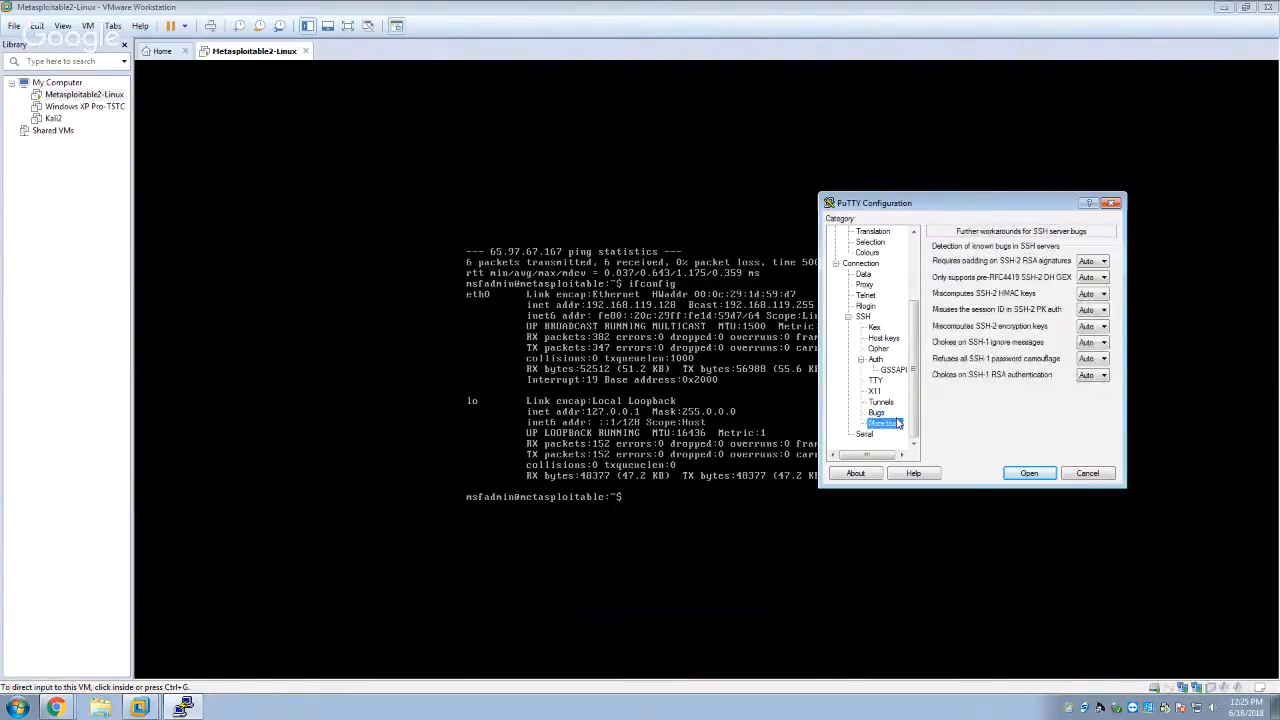
pyautogui.scroll(5, 907, 378)
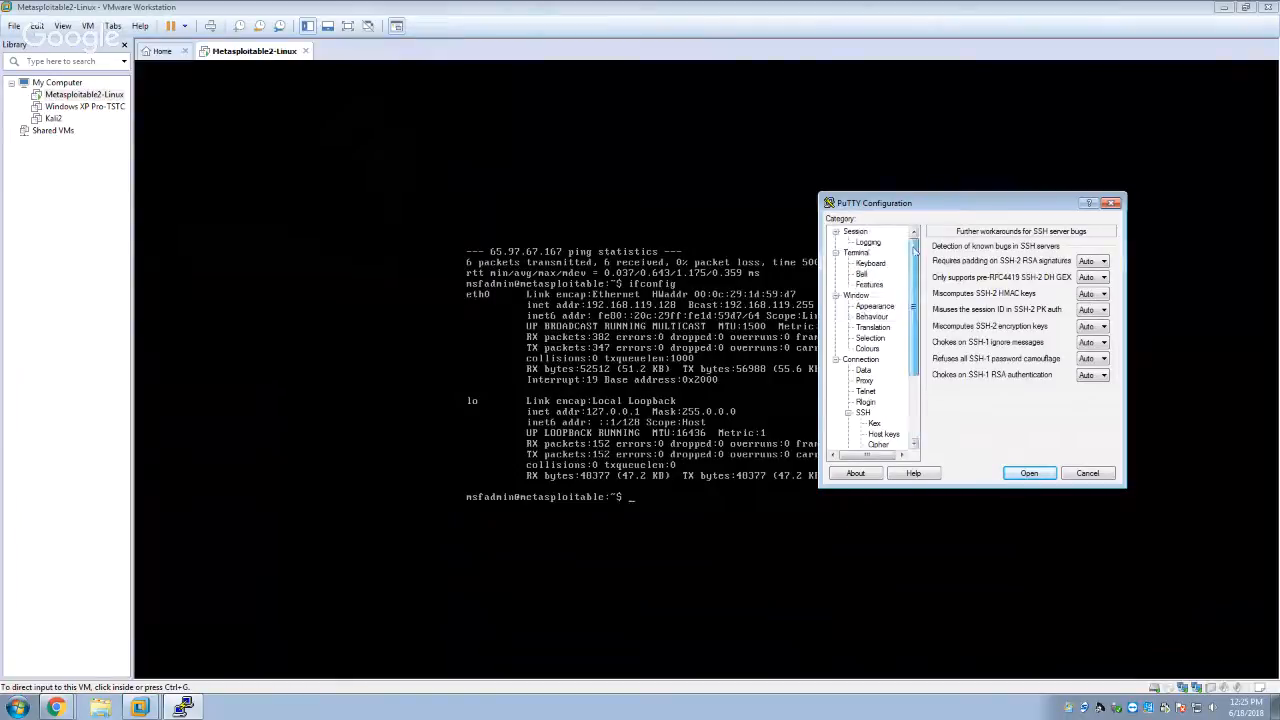
pyautogui.click(856, 232)
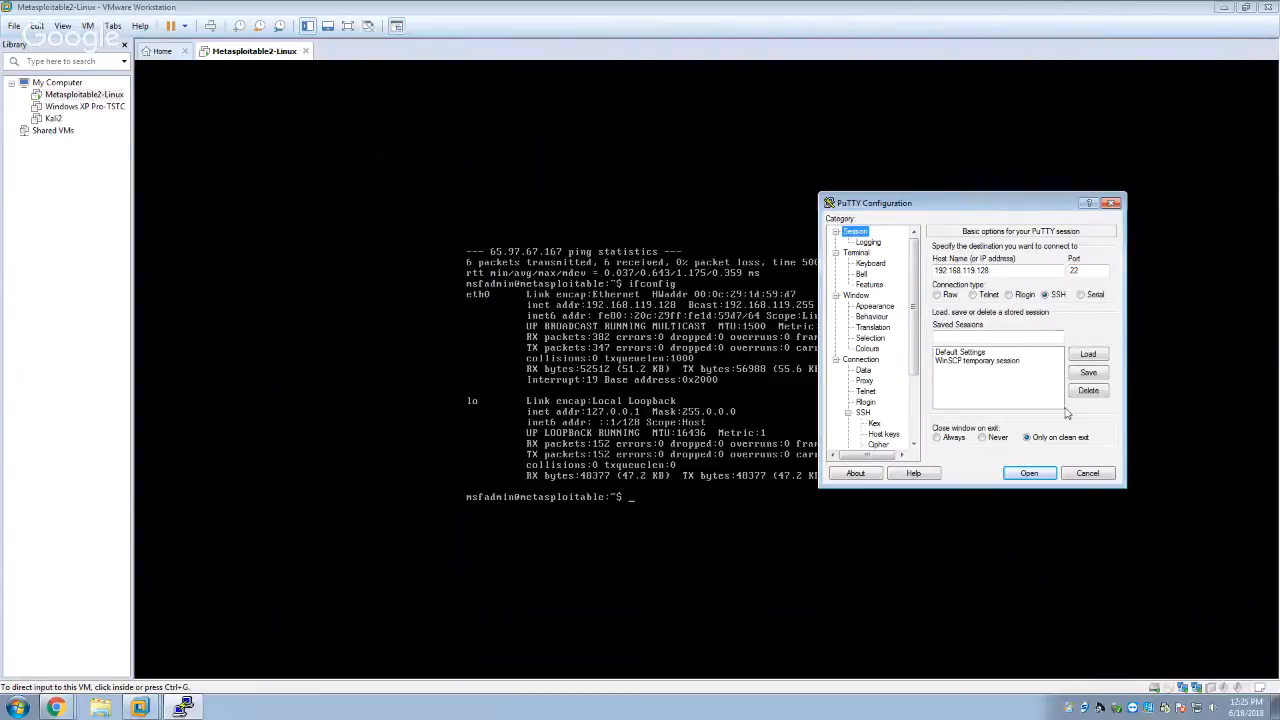
# Open the SSH connection to 192.168.119.128 and log in as msfadmin with the account password
pyautogui.click(1031, 473)
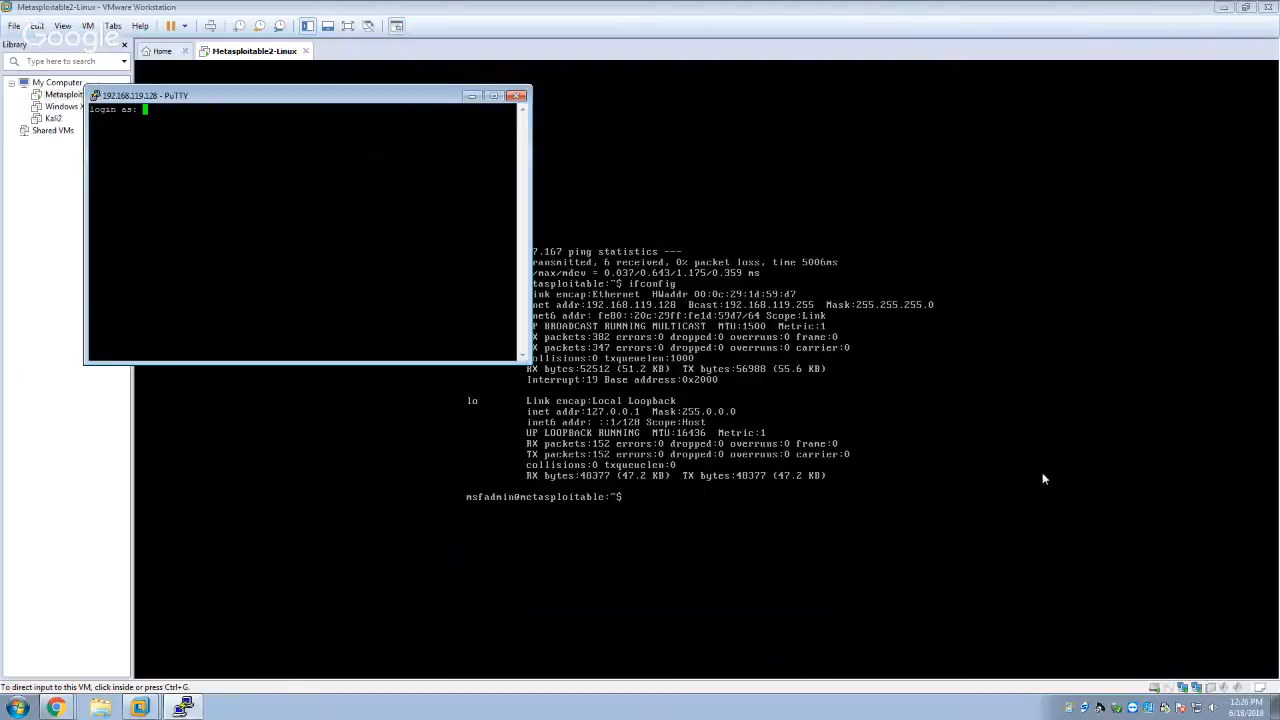
pyautogui.write('msfadmin')
pyautogui.press('Return')
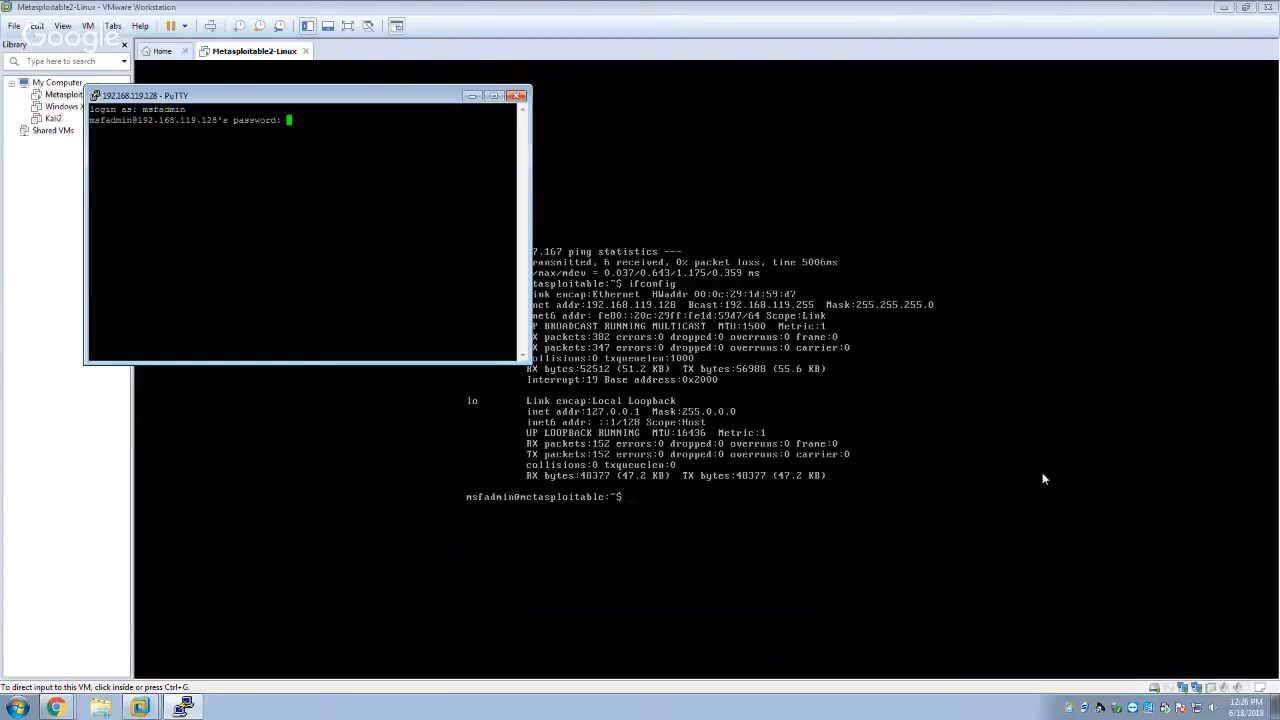
pyautogui.press('Return')
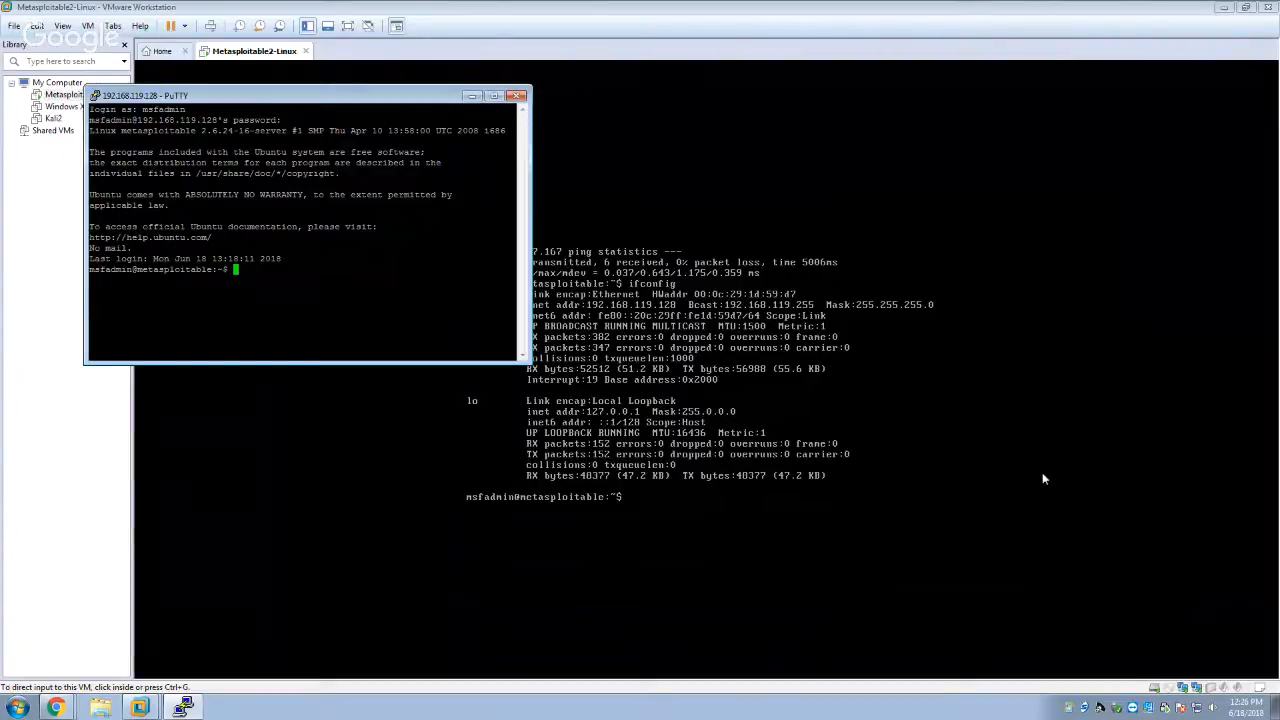
# Run ifconfig in the SSH session and compare its eth0 IP address with the one in the virtual machine's console
pyautogui.write('ifconfig')
pyautogui.press('Return')
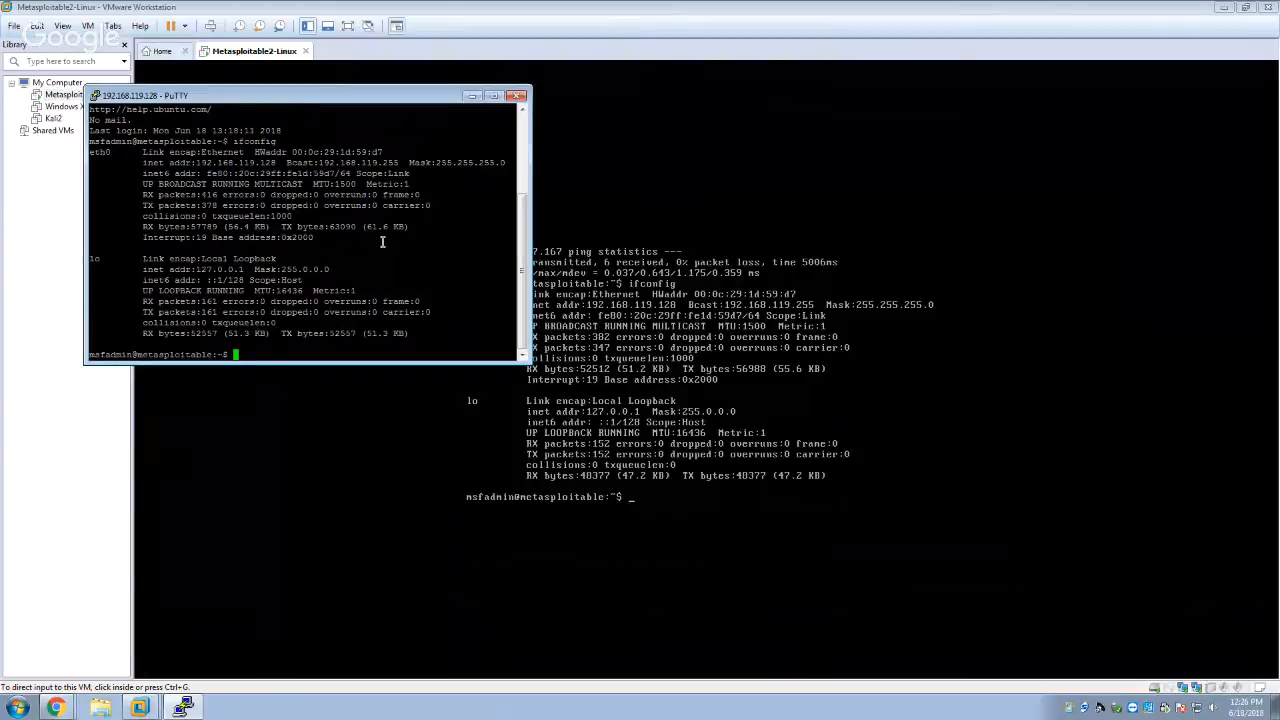
pyautogui.moveTo(197, 162); pyautogui.dragTo(277, 163)
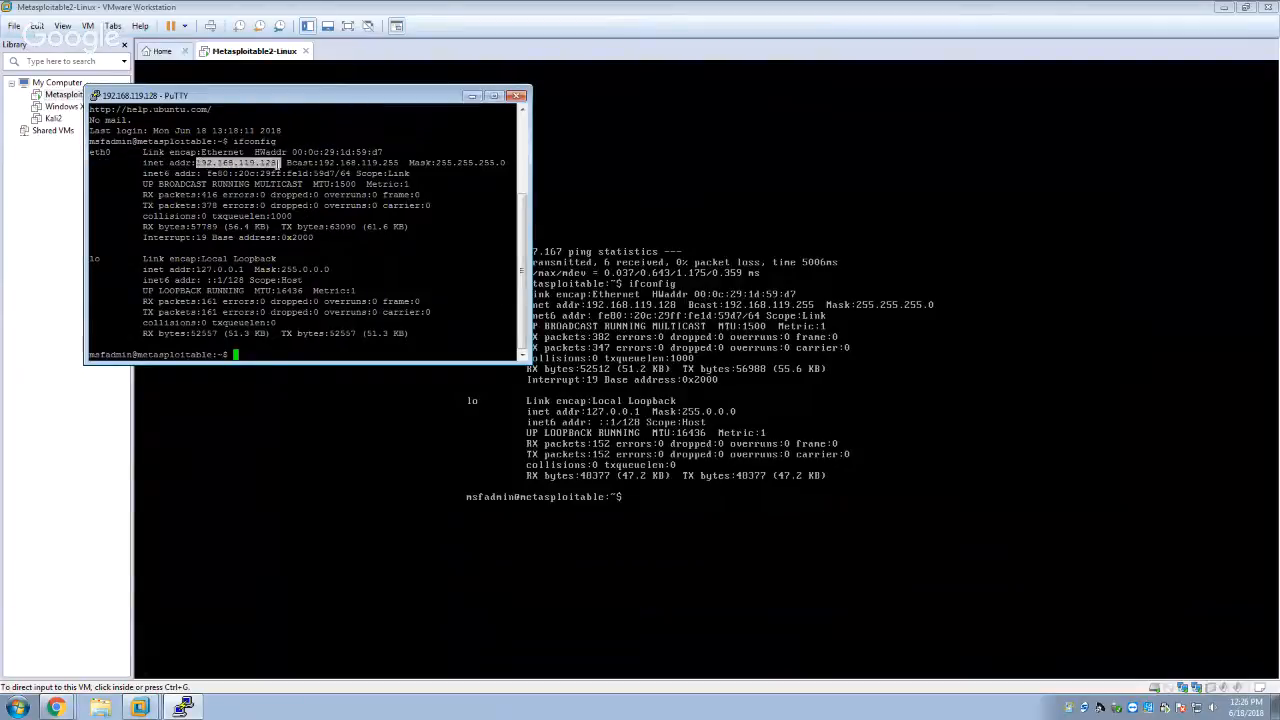
pyautogui.click(661, 304)
pyautogui.hotkey('ctrl', 'alt')
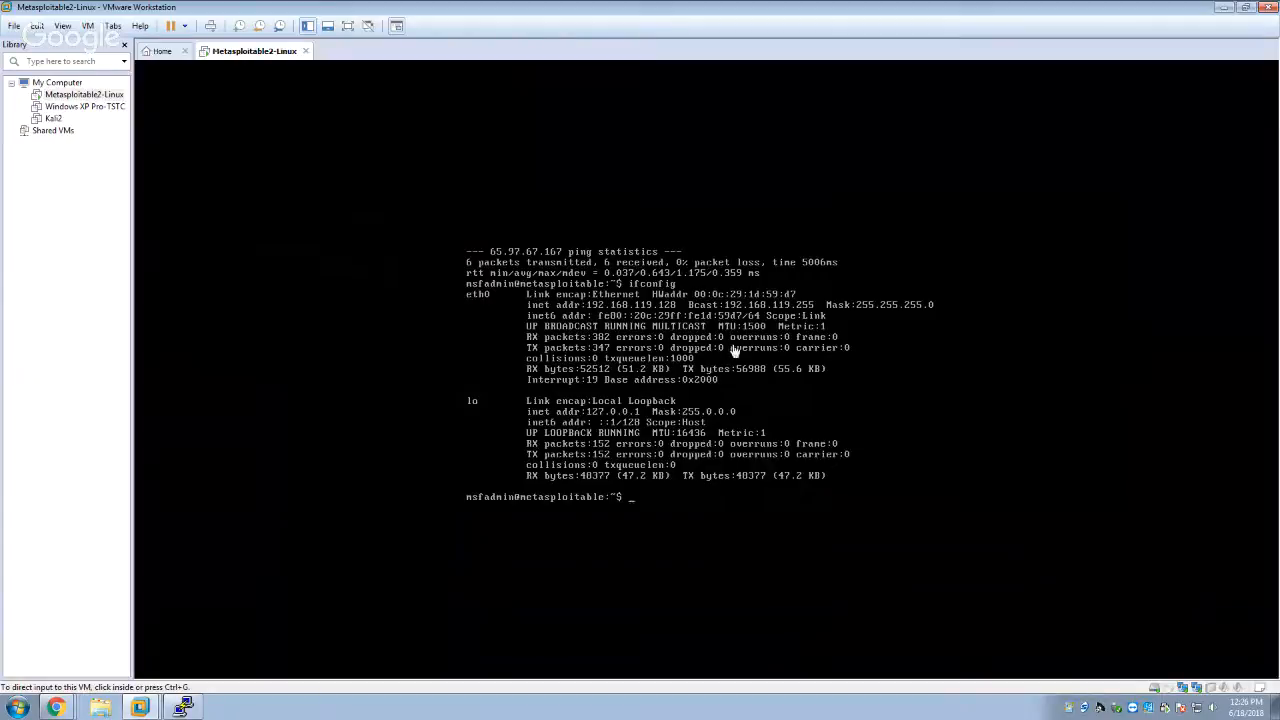
pyautogui.hotkey('alt', 'Tab')
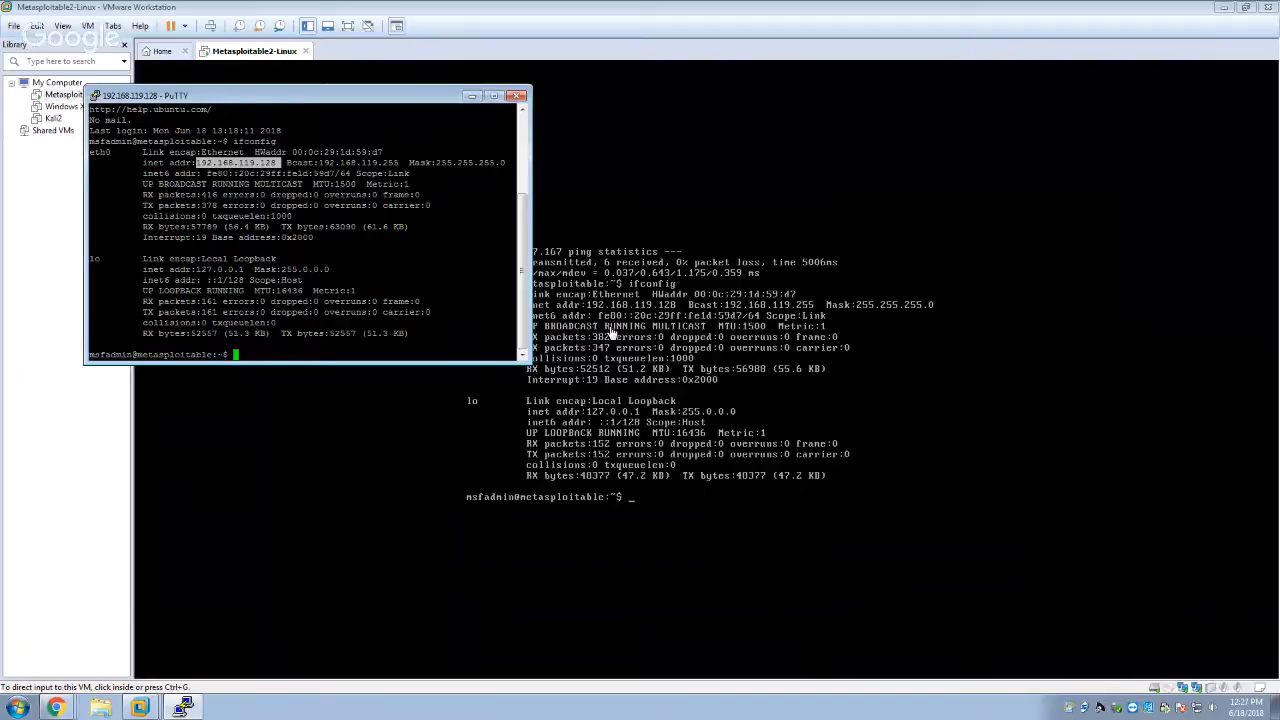
# Close the PuTTY session and launch WinSCP on the Windows host
pyautogui.click(518, 97)
pyautogui.click(658, 411)
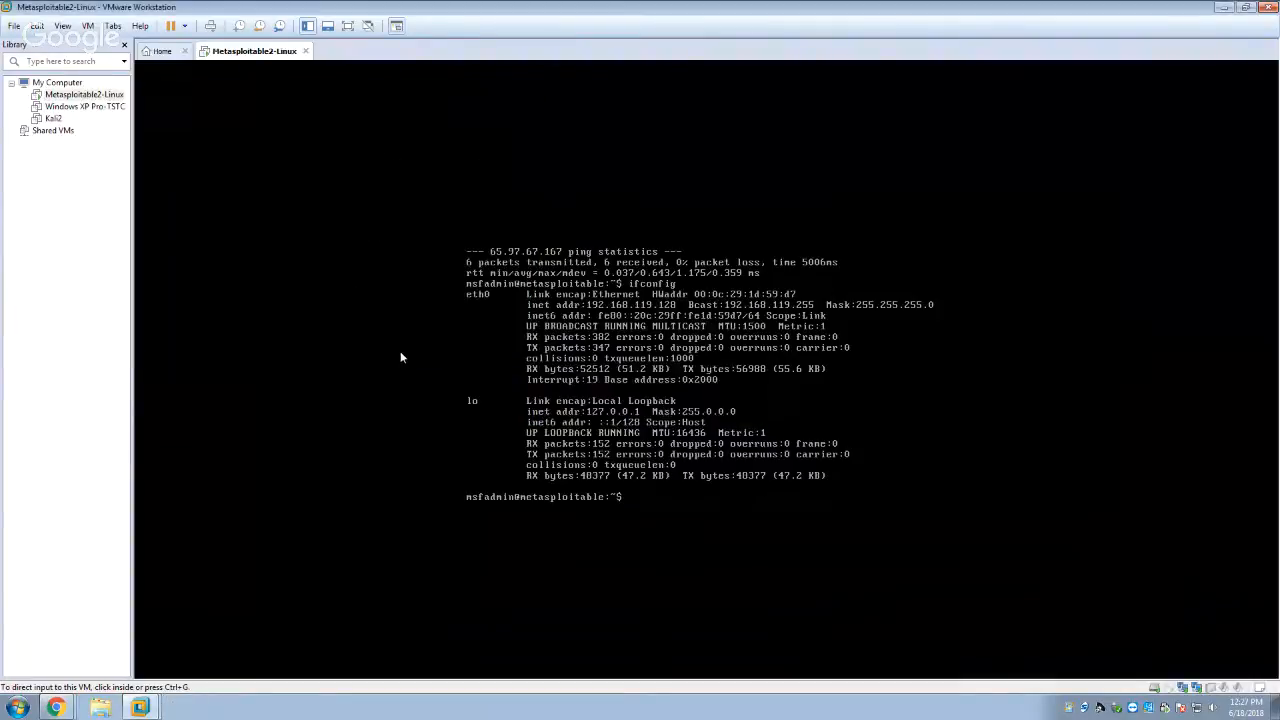
pyautogui.press('super')
pyautogui.write('winscp')
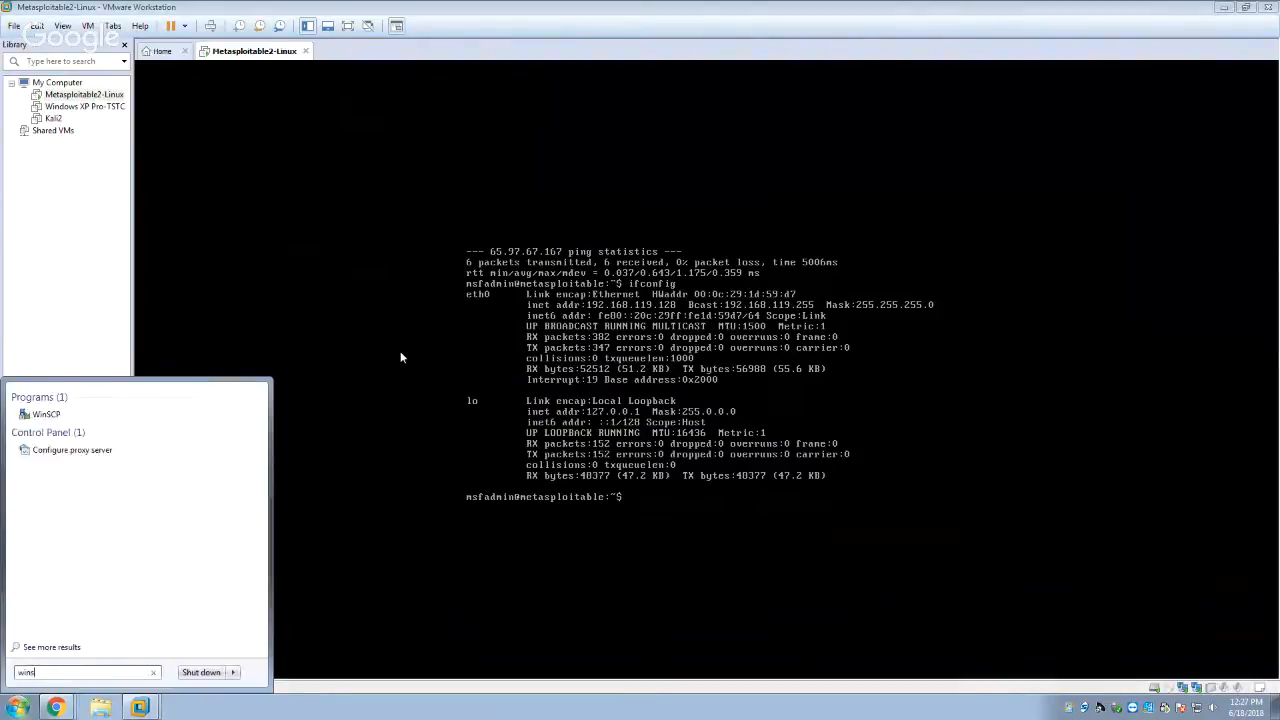
pyautogui.press('Return')
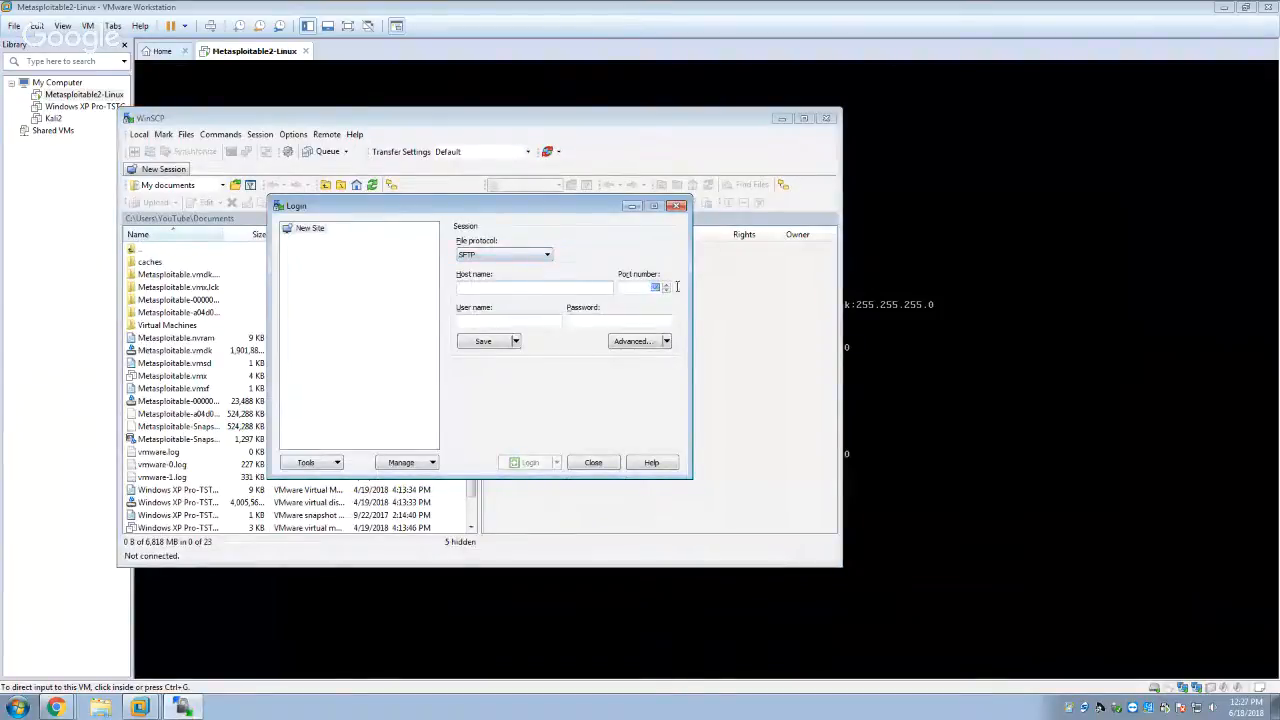
# Set the WinSCP session's file protocol to FTP and enter 192.168.119.128 as the host name
pyautogui.click(540, 256)
pyautogui.click(489, 287)
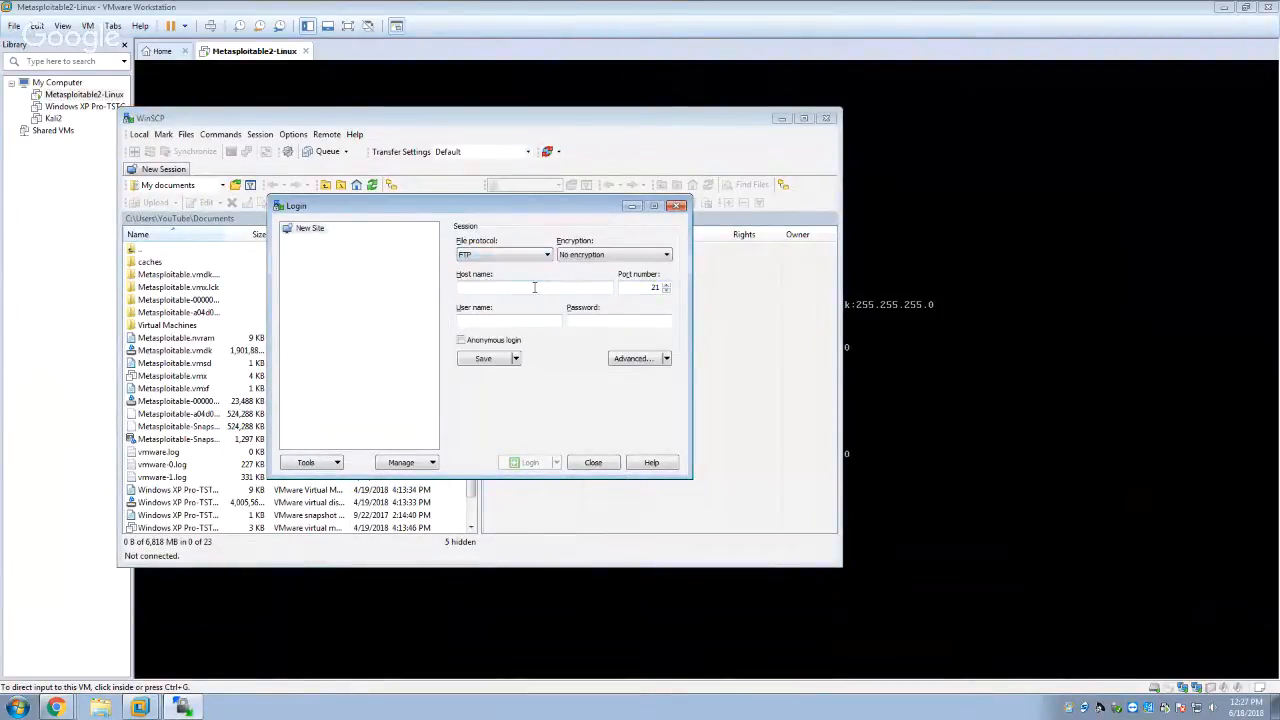
pyautogui.write('192.168.119.')
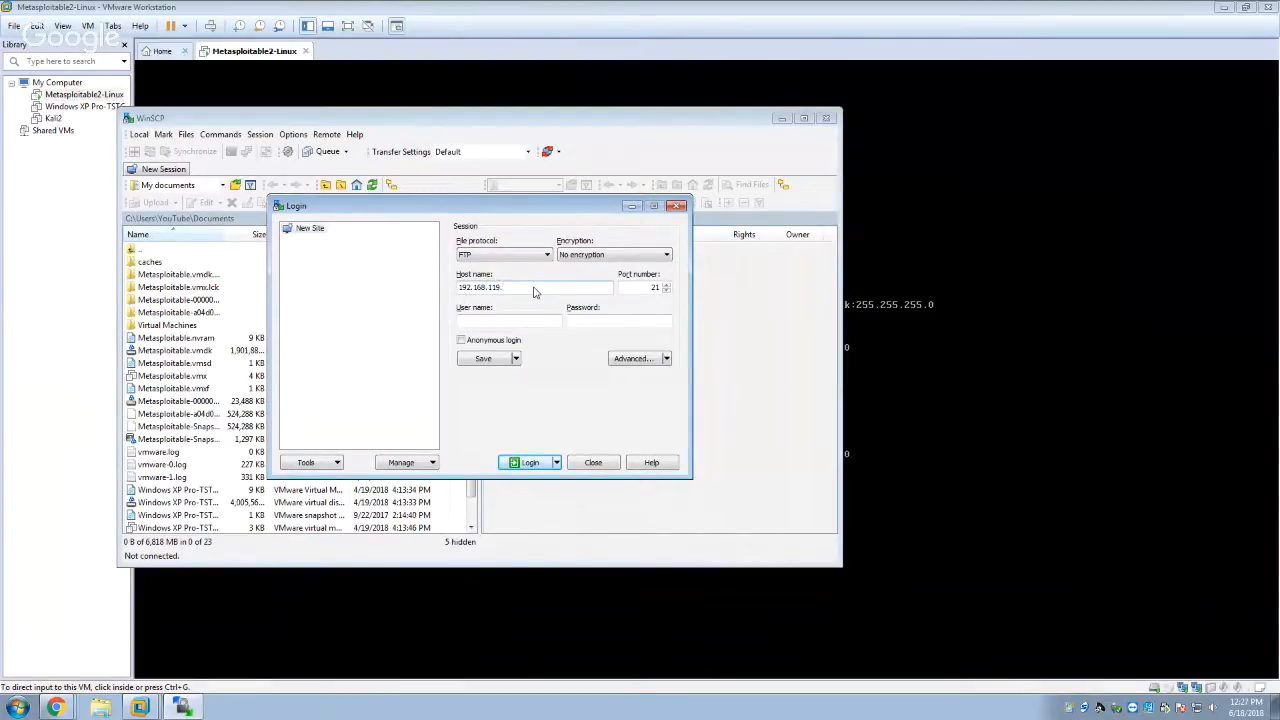
pyautogui.click(1150, 222)
pyautogui.hotkey('alt', 'Tab')
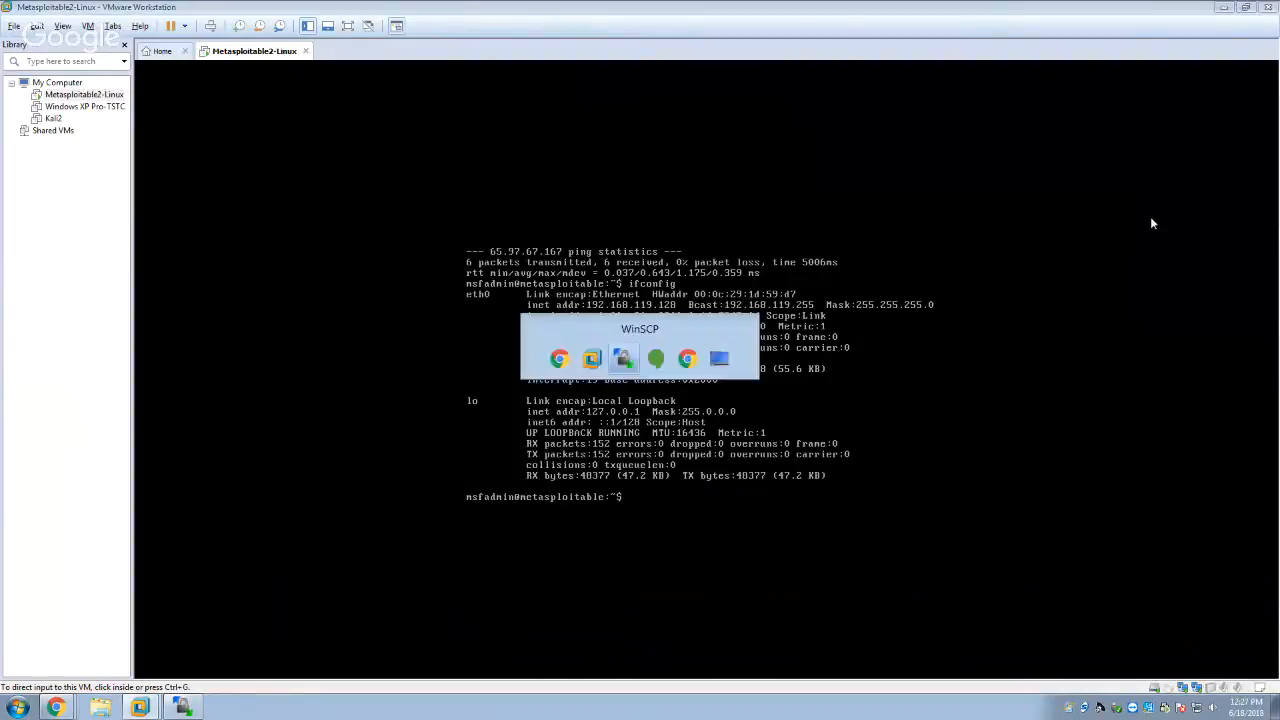
pyautogui.write('.119.1')
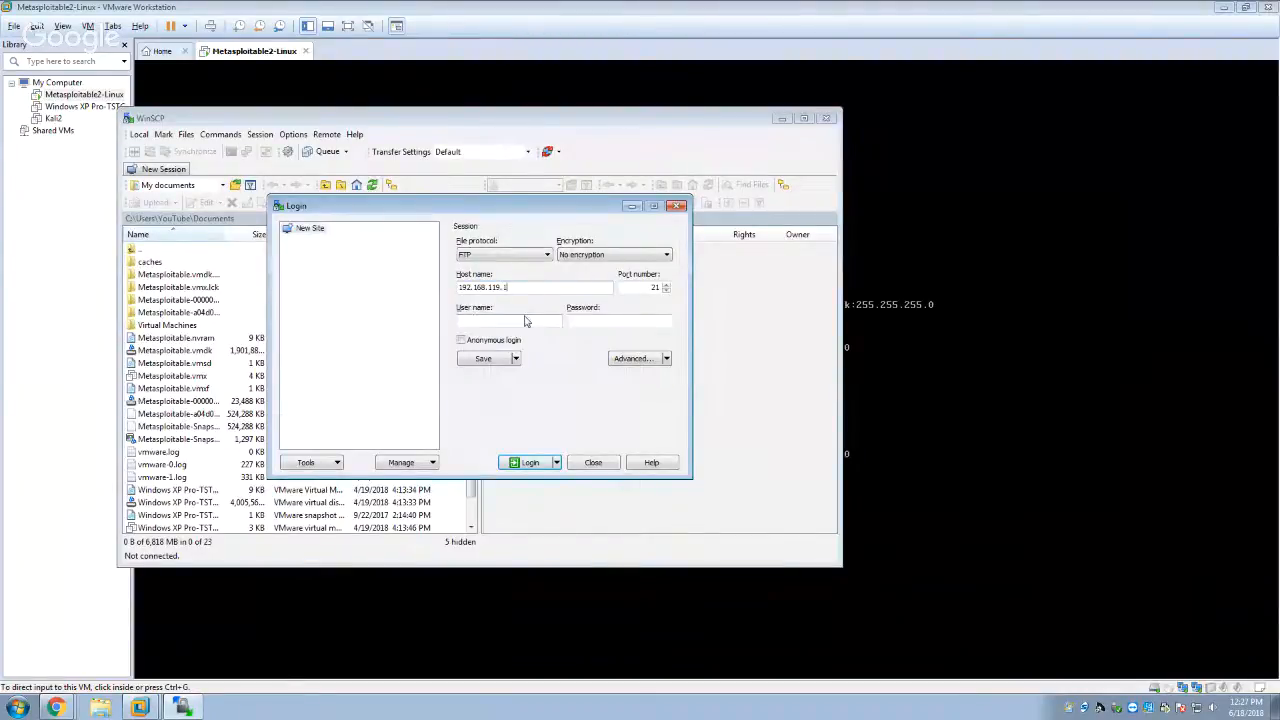
pyautogui.write('28')
# Try the SCP, SFTP and WebDAV file protocols to compare their default ports, and return to FTP
pyautogui.click(514, 256)
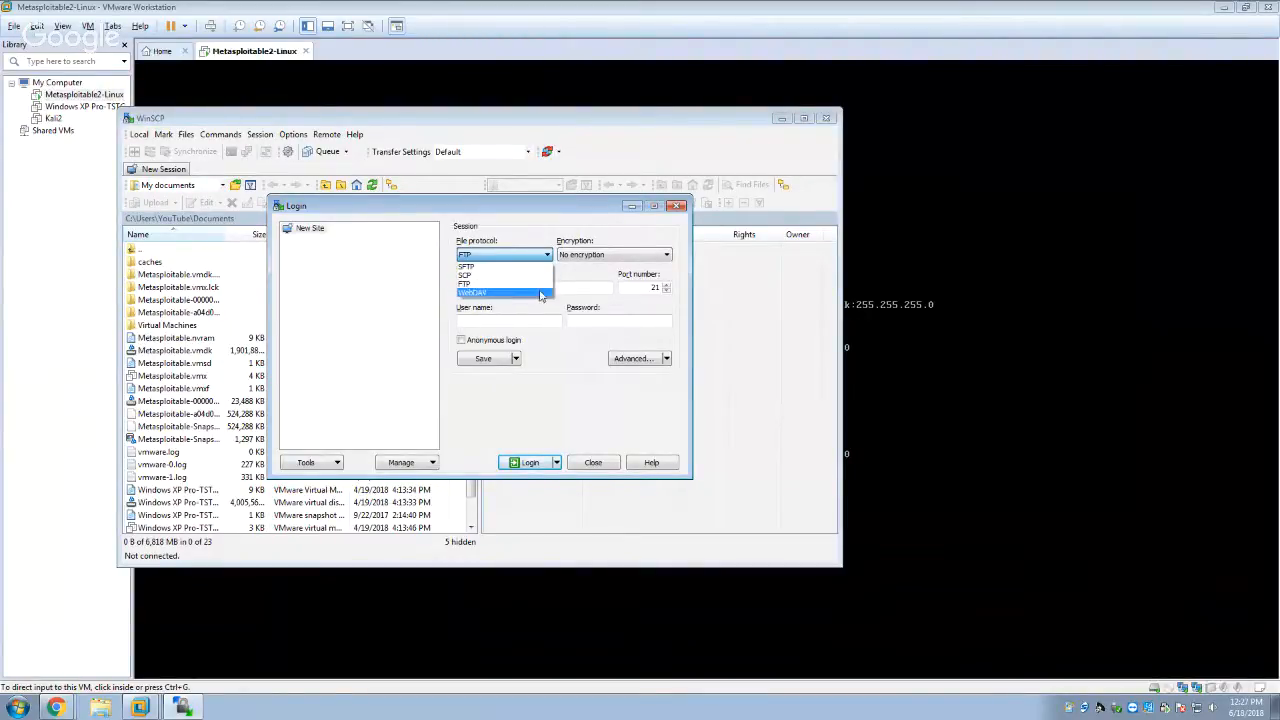
pyautogui.click(470, 275)
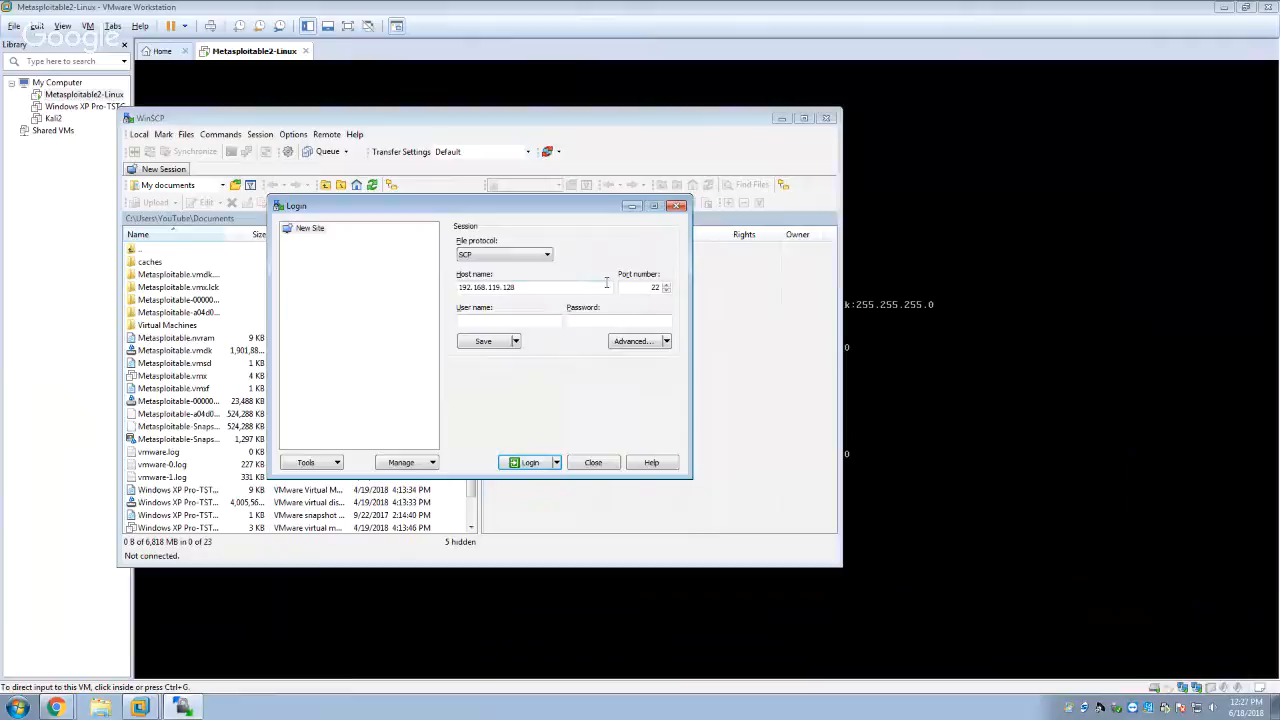
pyautogui.click(518, 256)
pyautogui.click(503, 268)
pyautogui.click(516, 256)
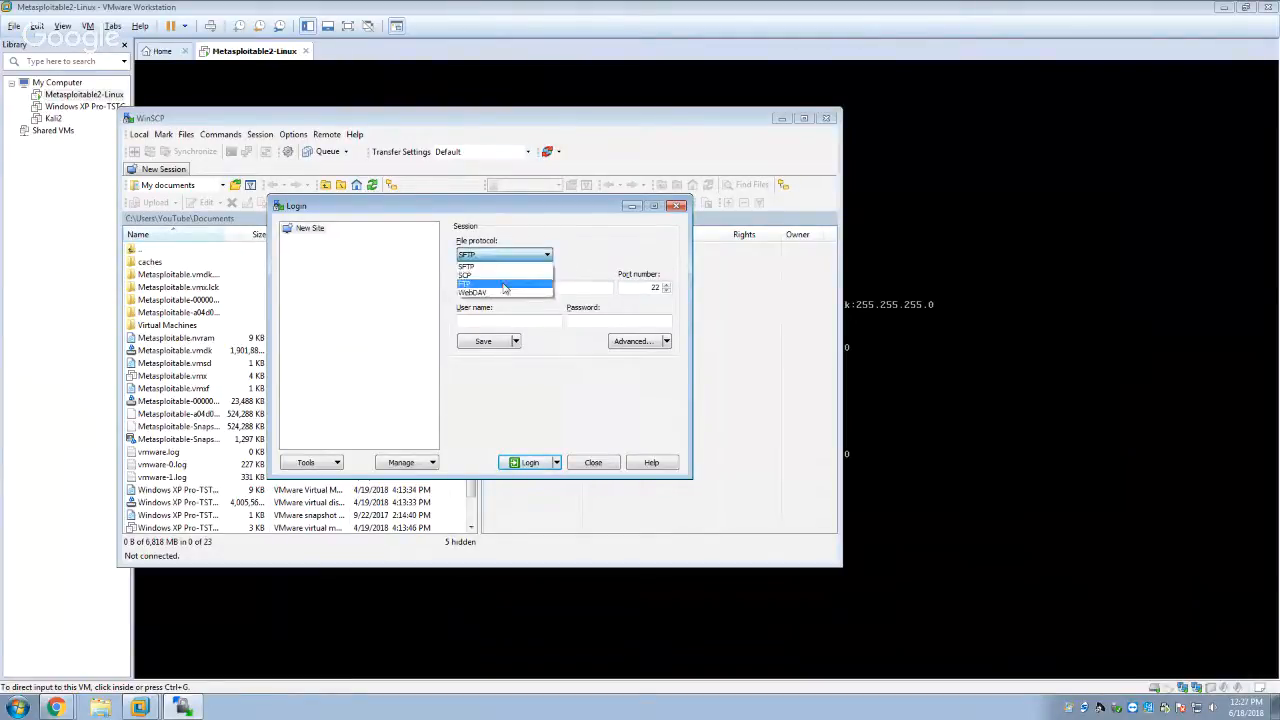
pyautogui.click(505, 292)
pyautogui.click(533, 256)
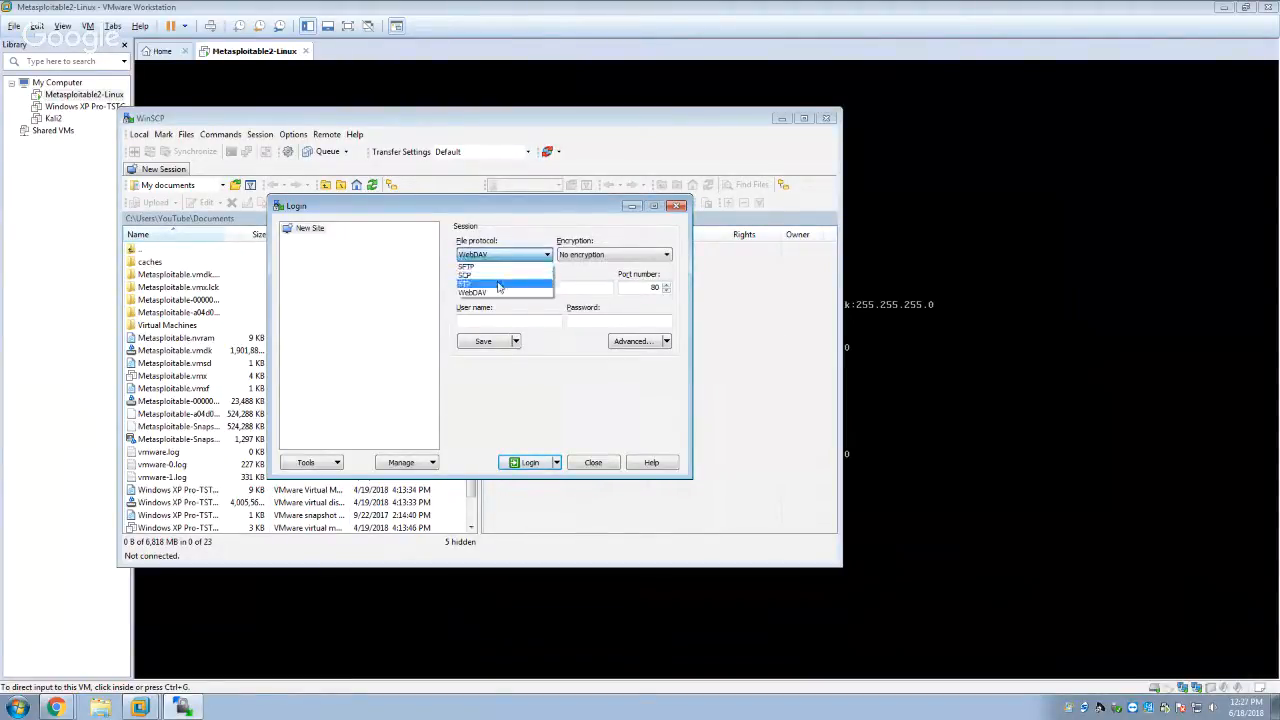
pyautogui.click(500, 280)
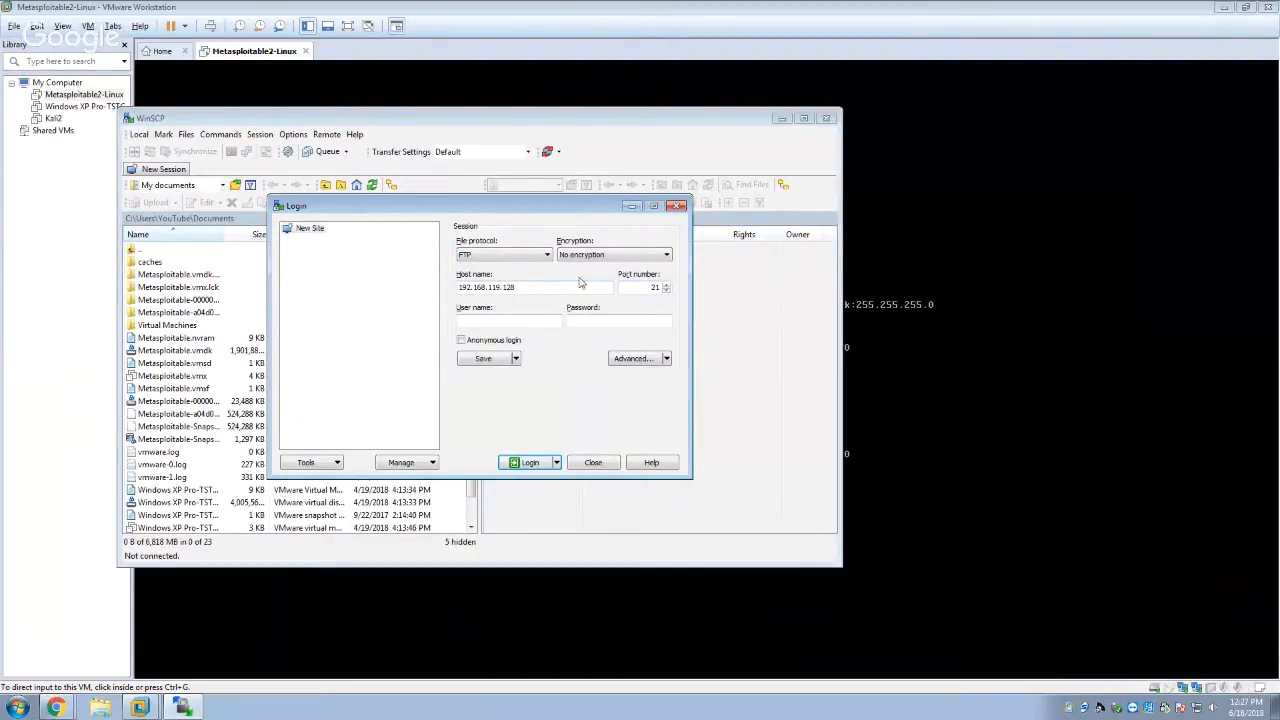
# Try the anonymous login option, inspect its prefilled credentials, and turn it off again with the user name and password left blank
pyautogui.click(484, 341)
pyautogui.moveTo(461, 320); pyautogui.dragTo(540, 319)
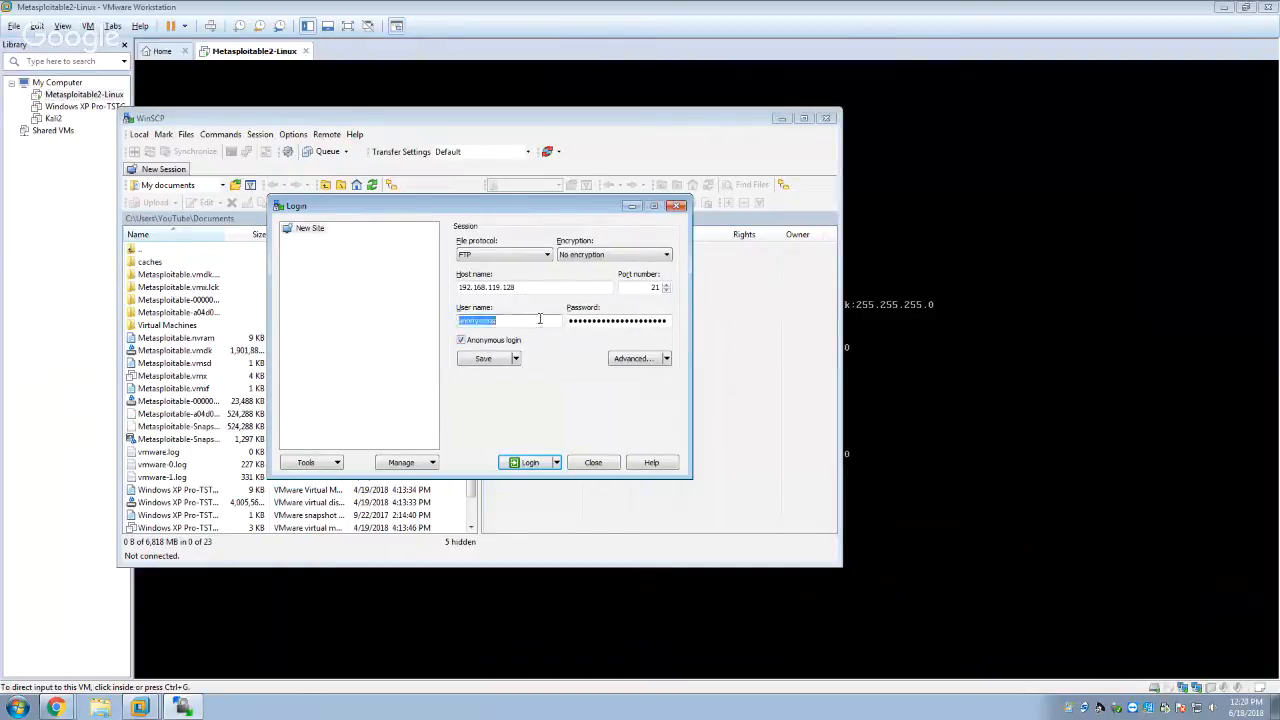
pyautogui.click(647, 325)
pyautogui.click(461, 341)
pyautogui.doubleClick(611, 320)
pyautogui.doubleClick(611, 320)
pyautogui.doubleClick(611, 320)
pyautogui.press('BackSpace')
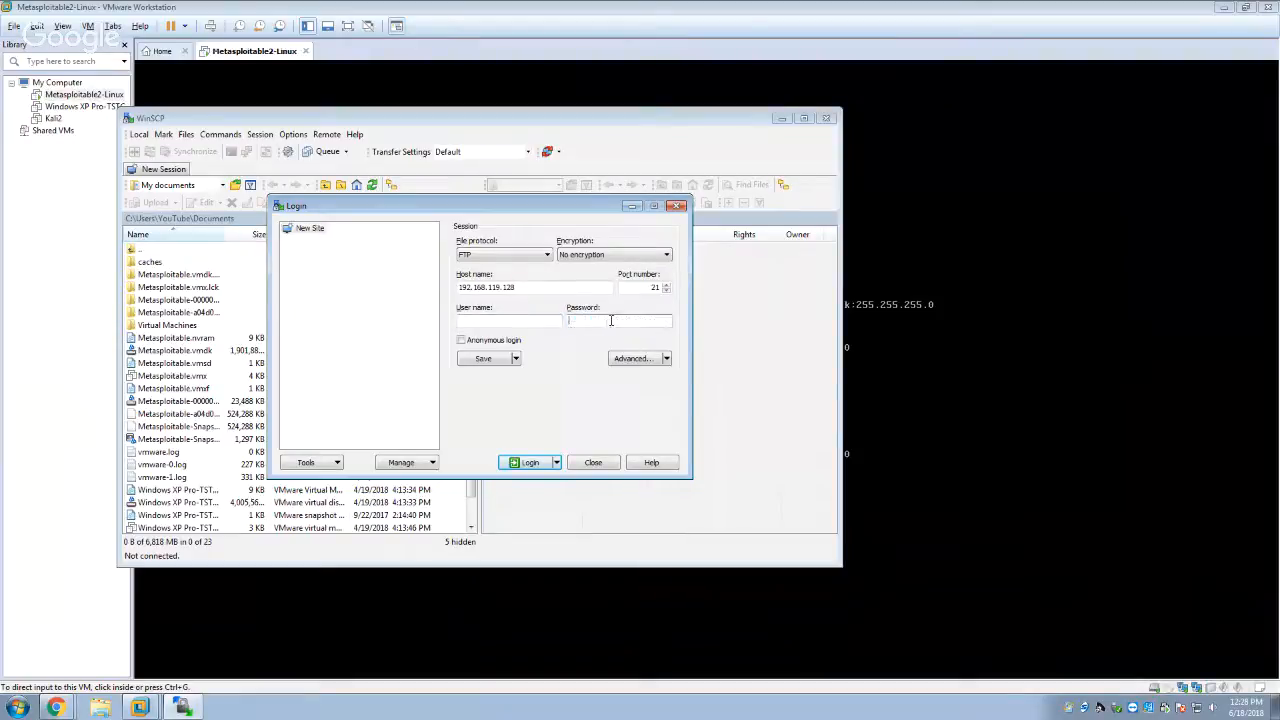
# Enter the user name msfadmin and the account password, and log in to the virtual machine over FTP
pyautogui.click(526, 326)
pyautogui.write('msfadmin')
pyautogui.click(538, 463)
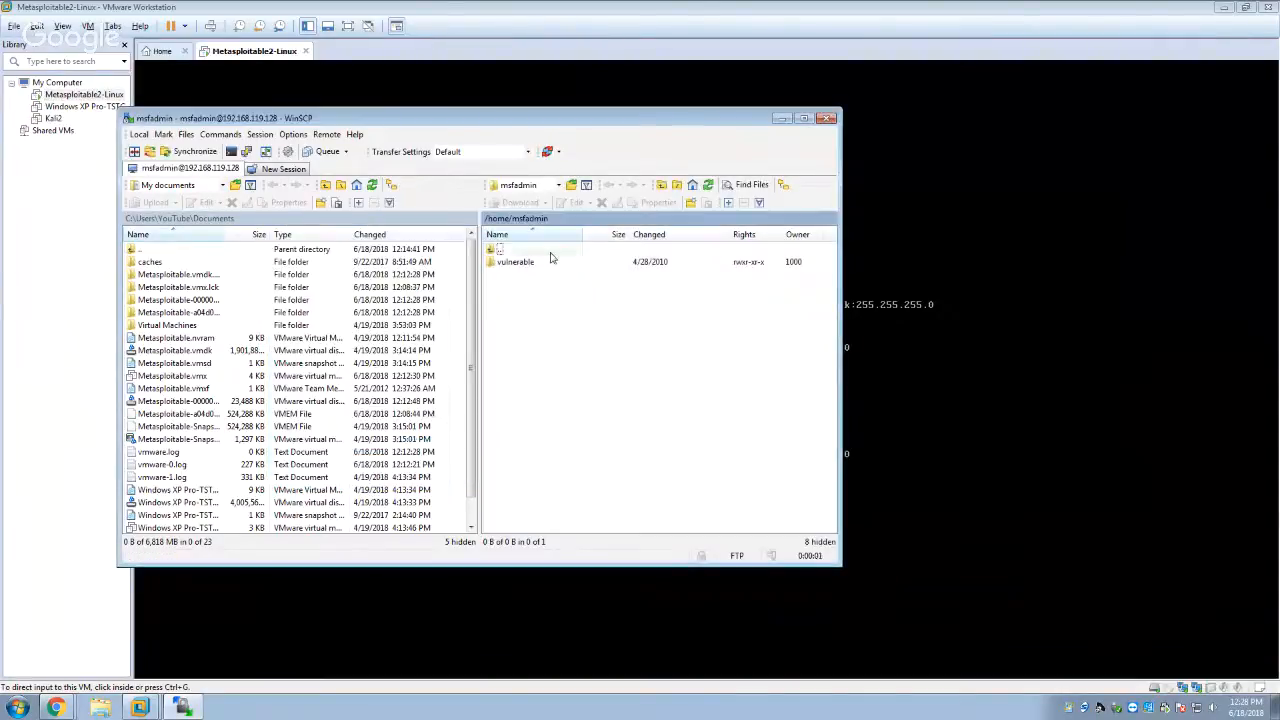
# Browse the remote file system through /home and its ftp folder up to the root directory, and review the root's contents
pyautogui.doubleClick(505, 250)
pyautogui.doubleClick(505, 261)
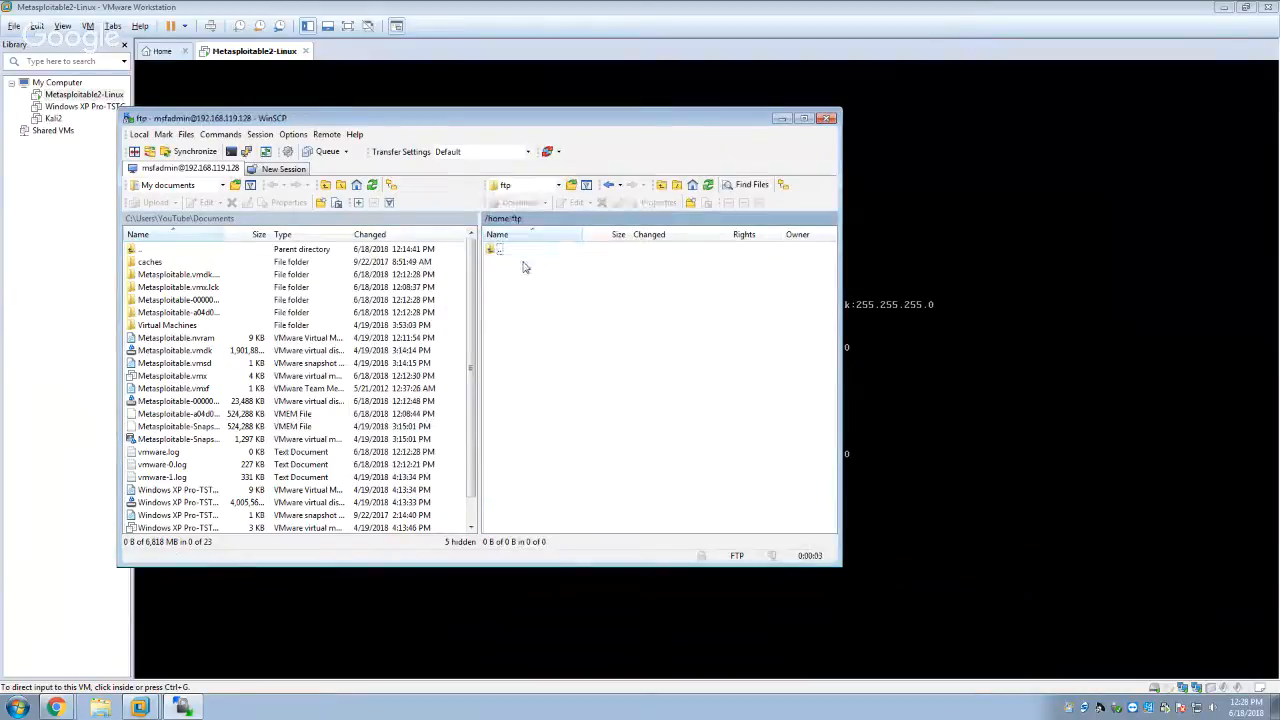
pyautogui.doubleClick(505, 252)
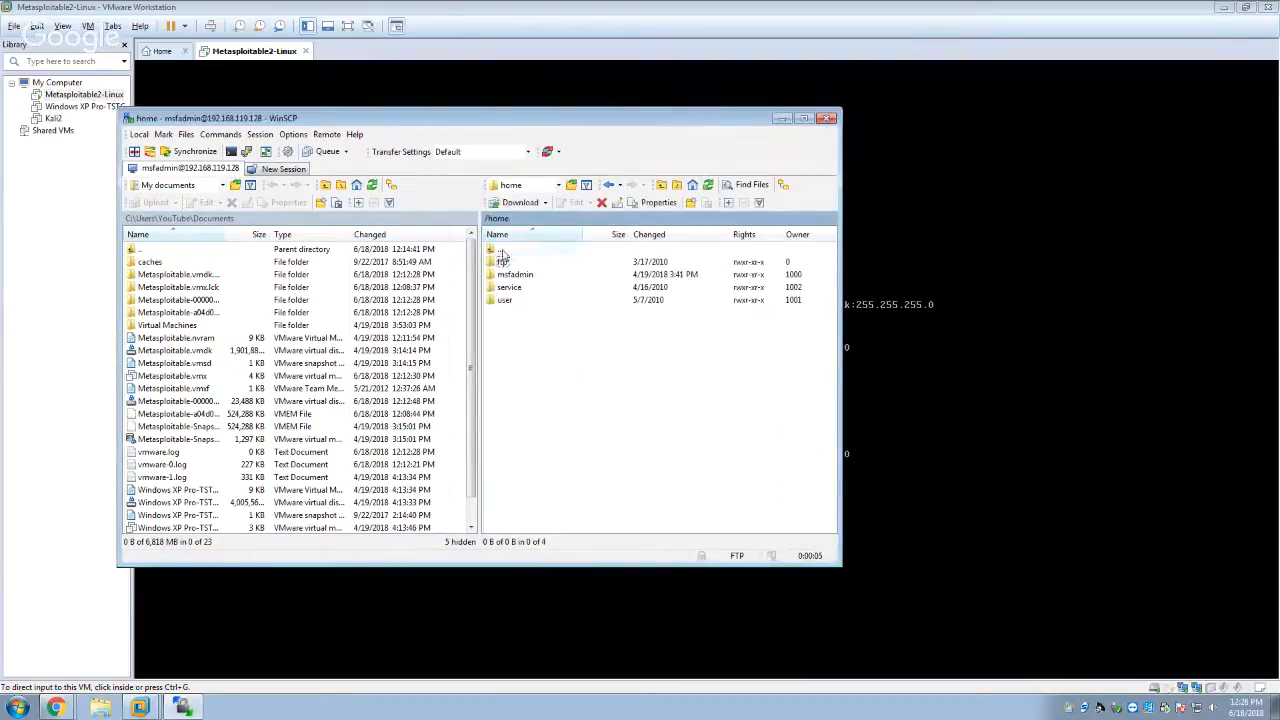
pyautogui.doubleClick(503, 252)
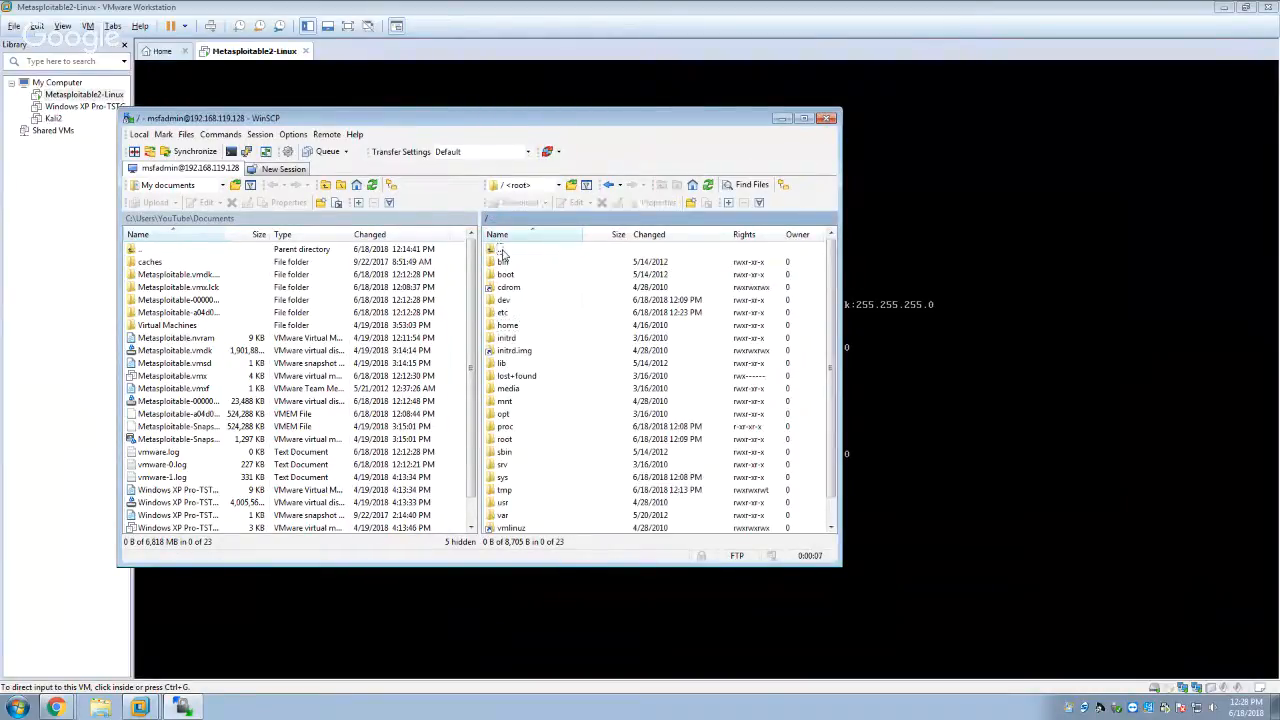
pyautogui.scroll(-1, 548, 340)
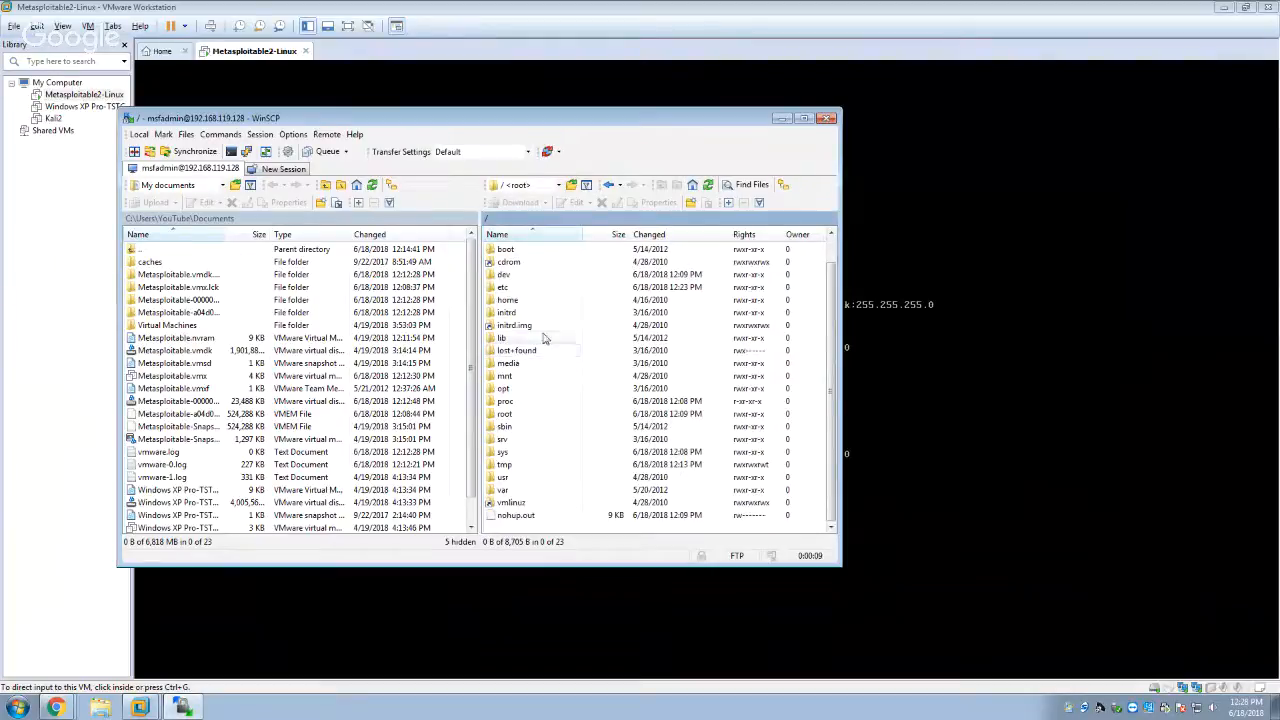
pyautogui.scroll(1, 520, 445)
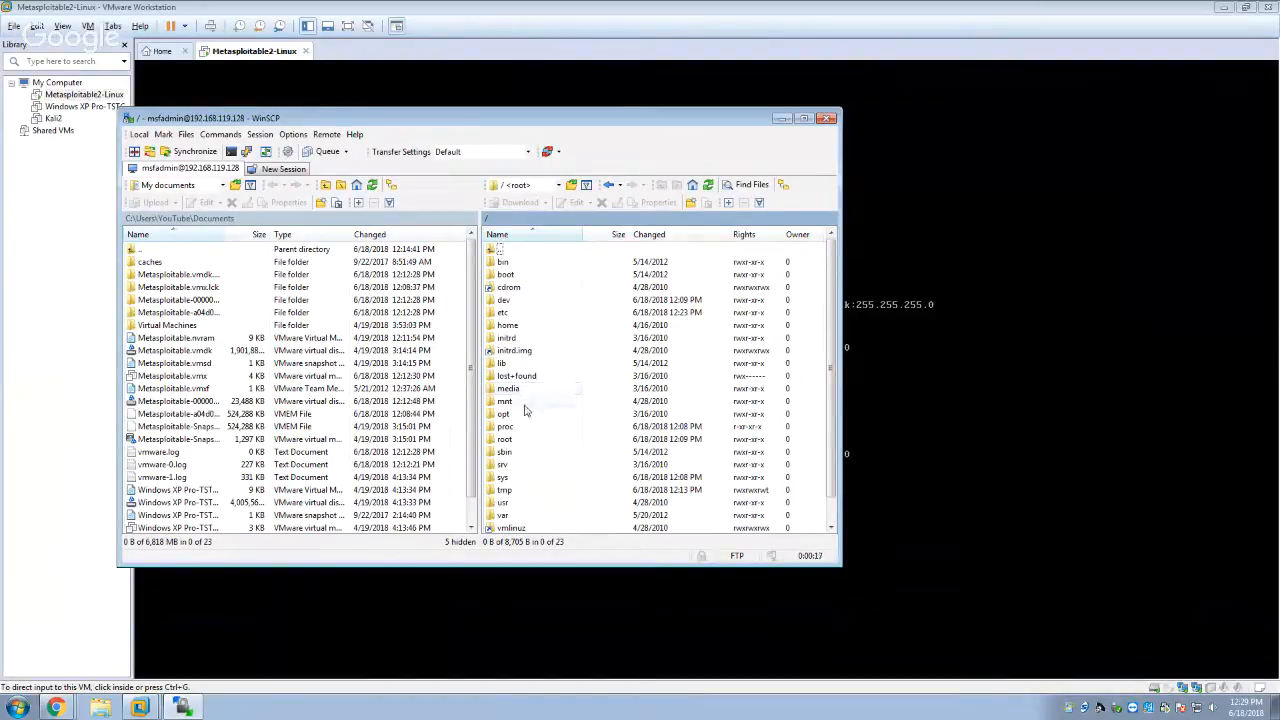
# View the contents of the remote /root folder and return to the root directory
pyautogui.scroll(-1, 525, 410)
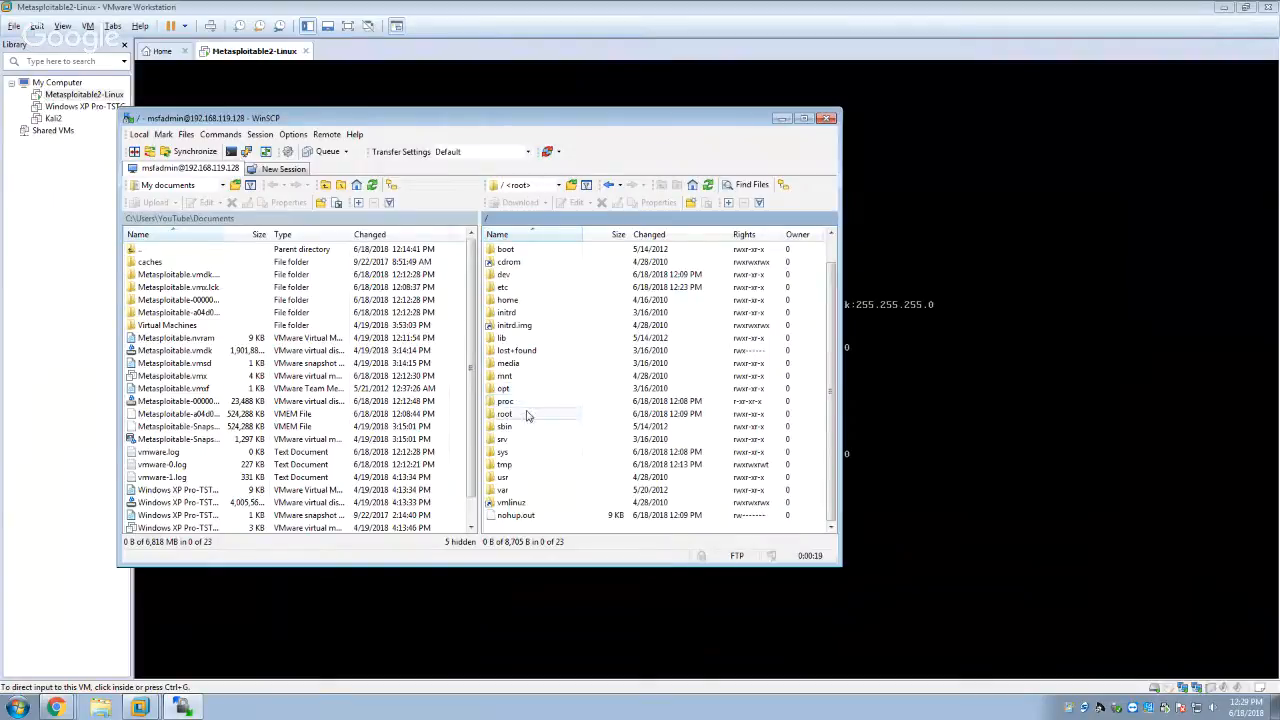
pyautogui.click(527, 414)
pyautogui.doubleClick(527, 414)
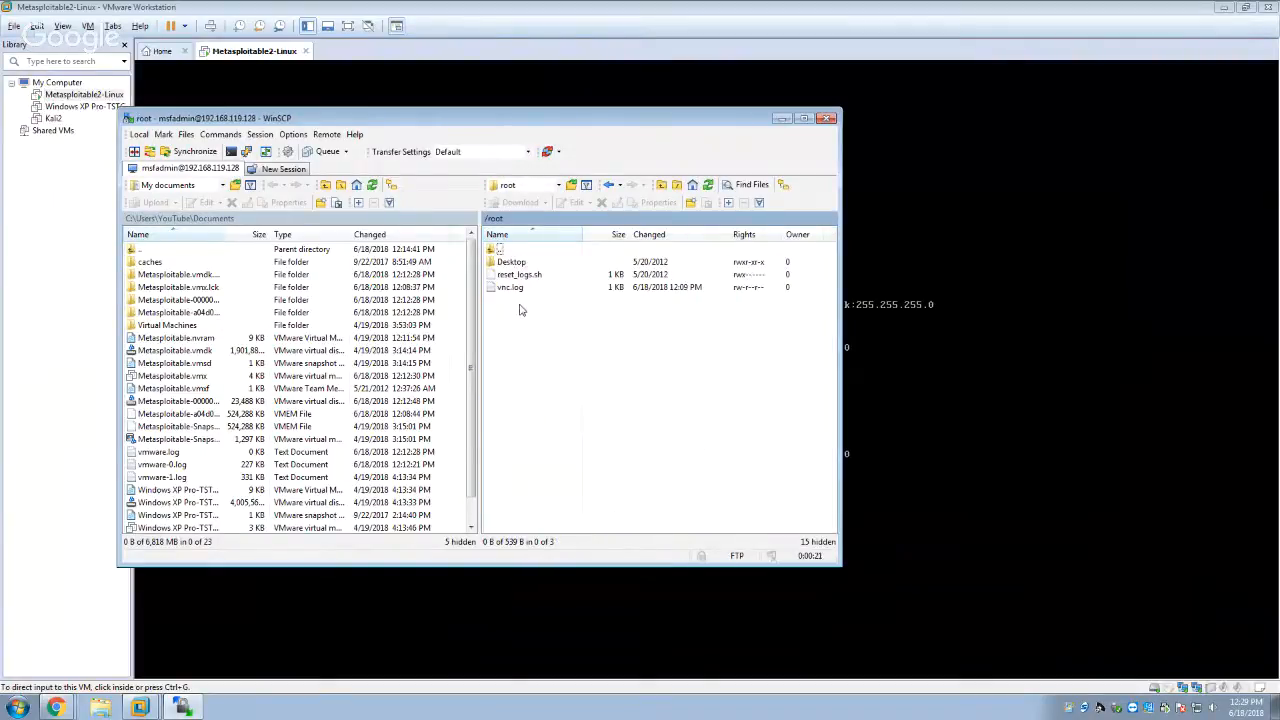
pyautogui.doubleClick(510, 249)
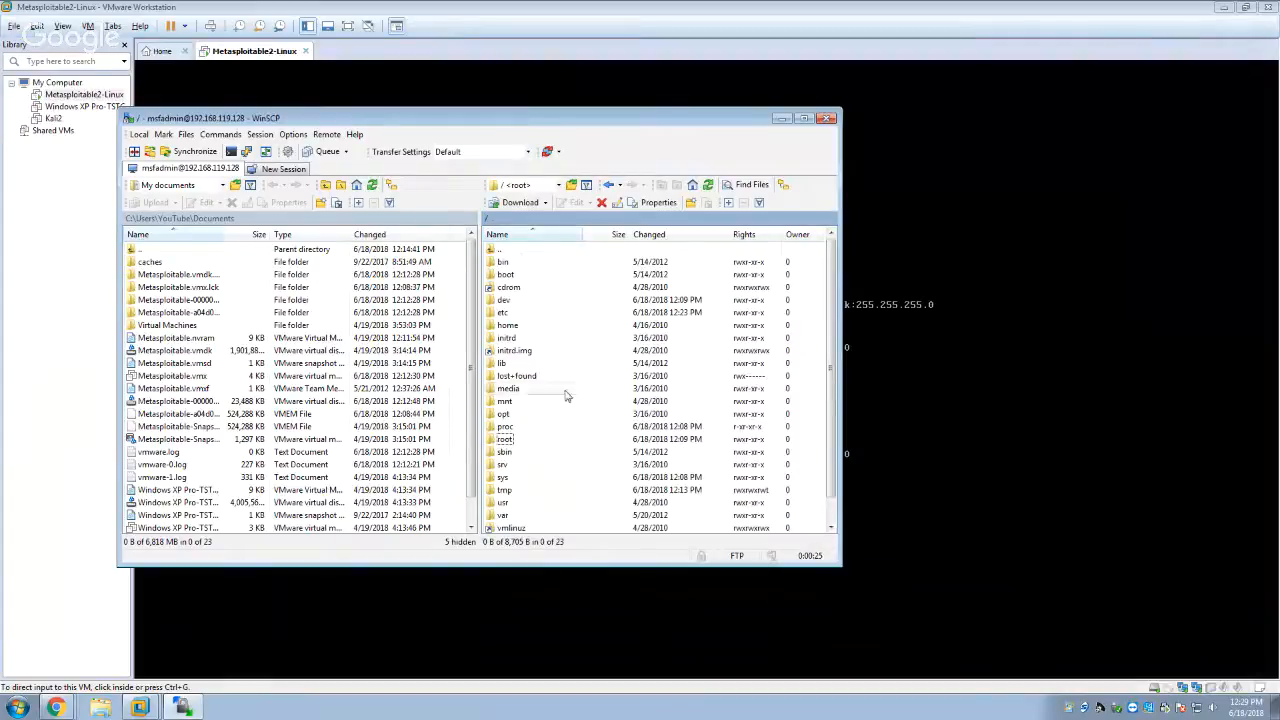
# Open the remote /etc folder, look inside its apache2 and apt folders, and return to /etc
pyautogui.doubleClick(516, 313)
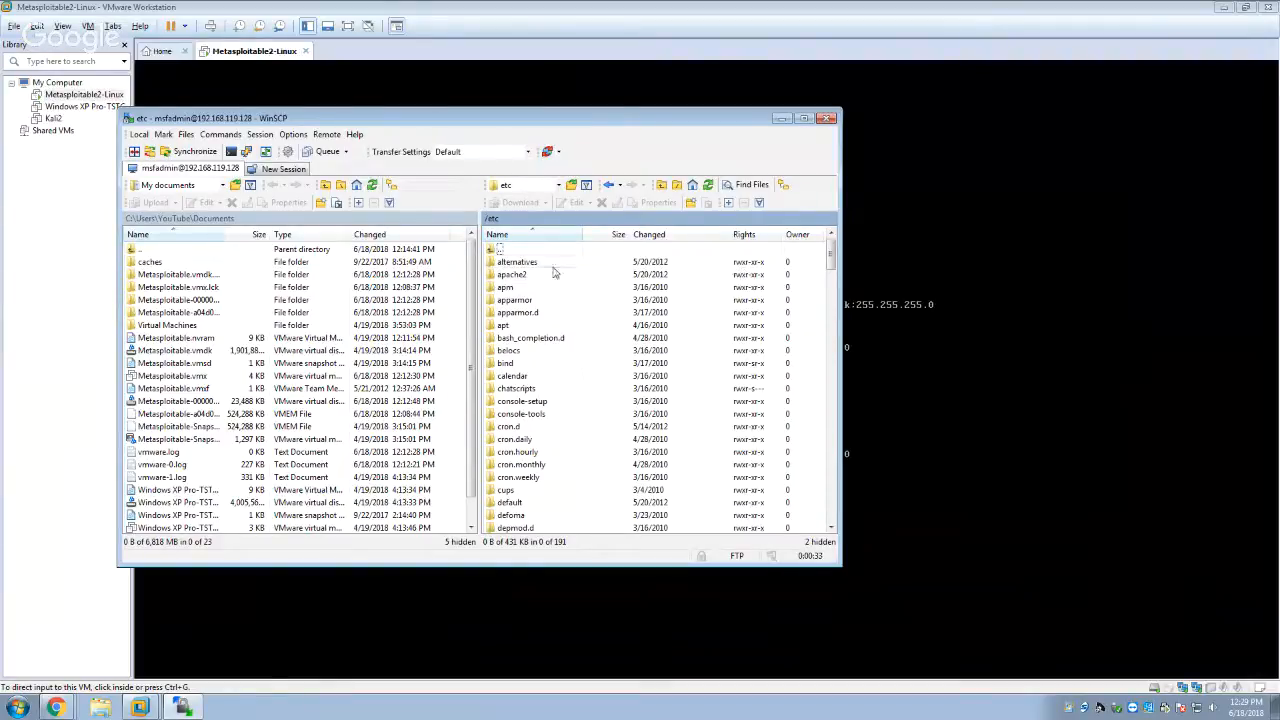
pyautogui.doubleClick(513, 274)
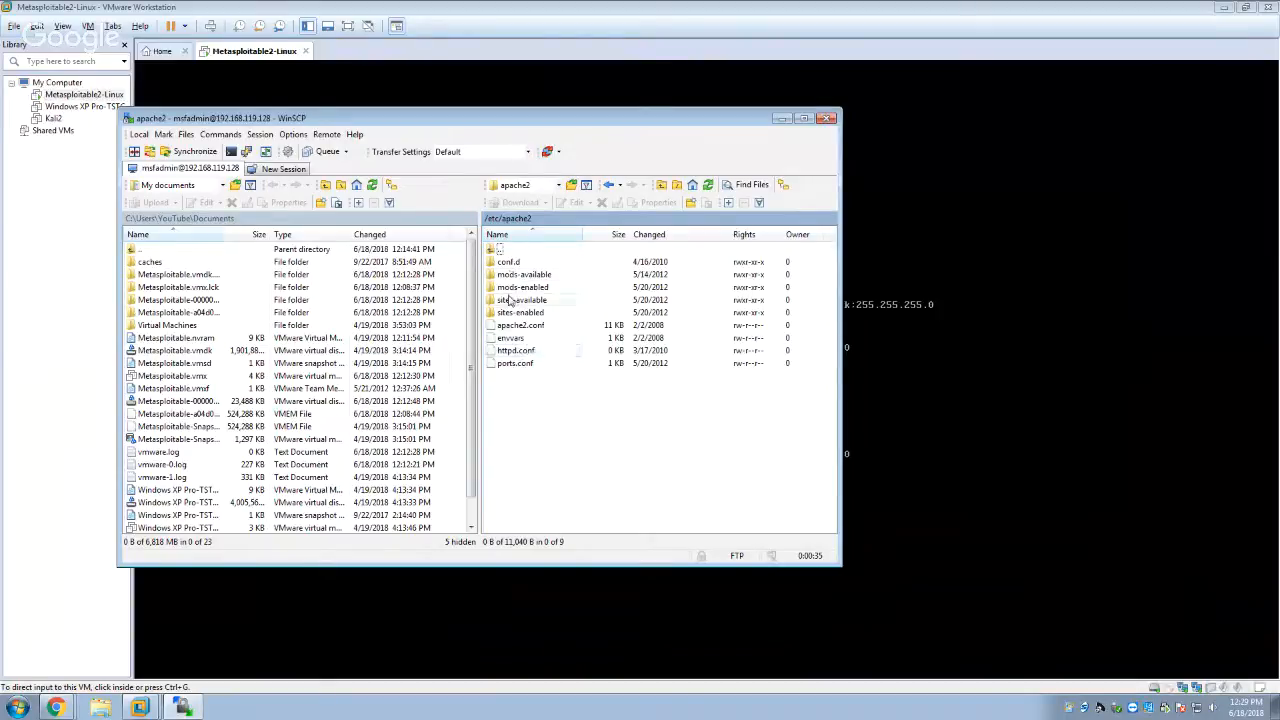
pyautogui.doubleClick(500, 250)
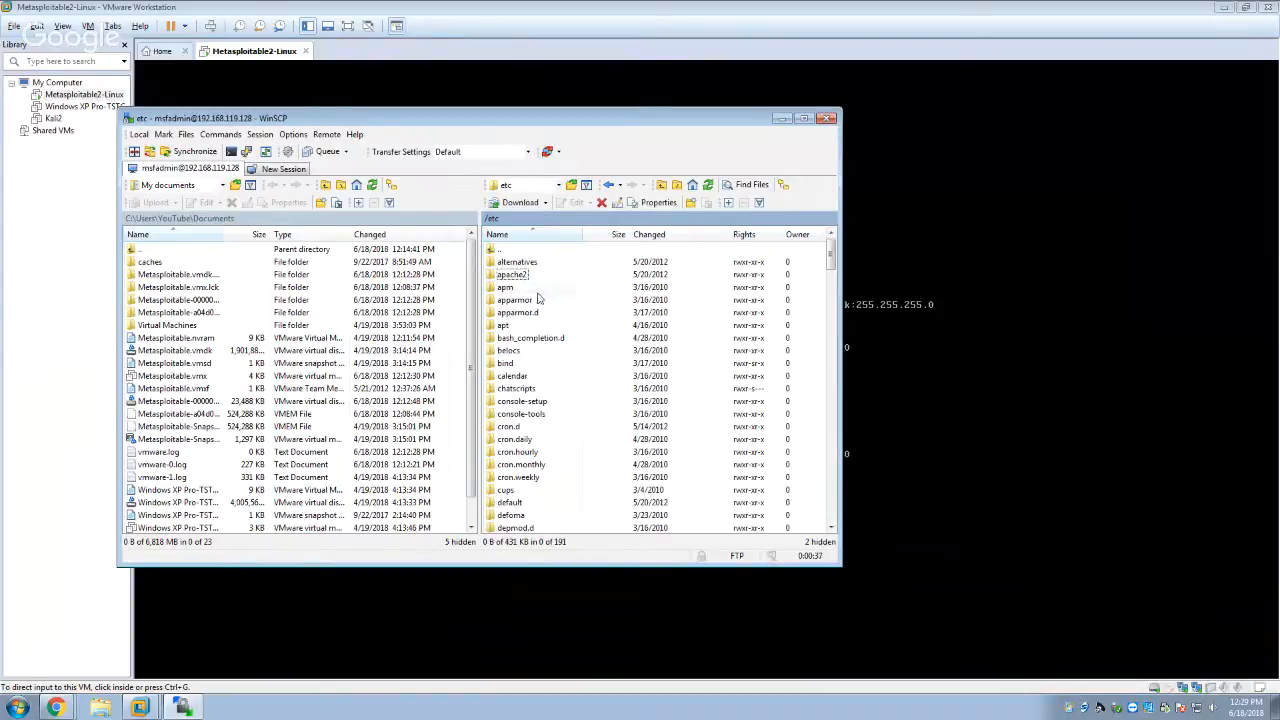
pyautogui.doubleClick(515, 327)
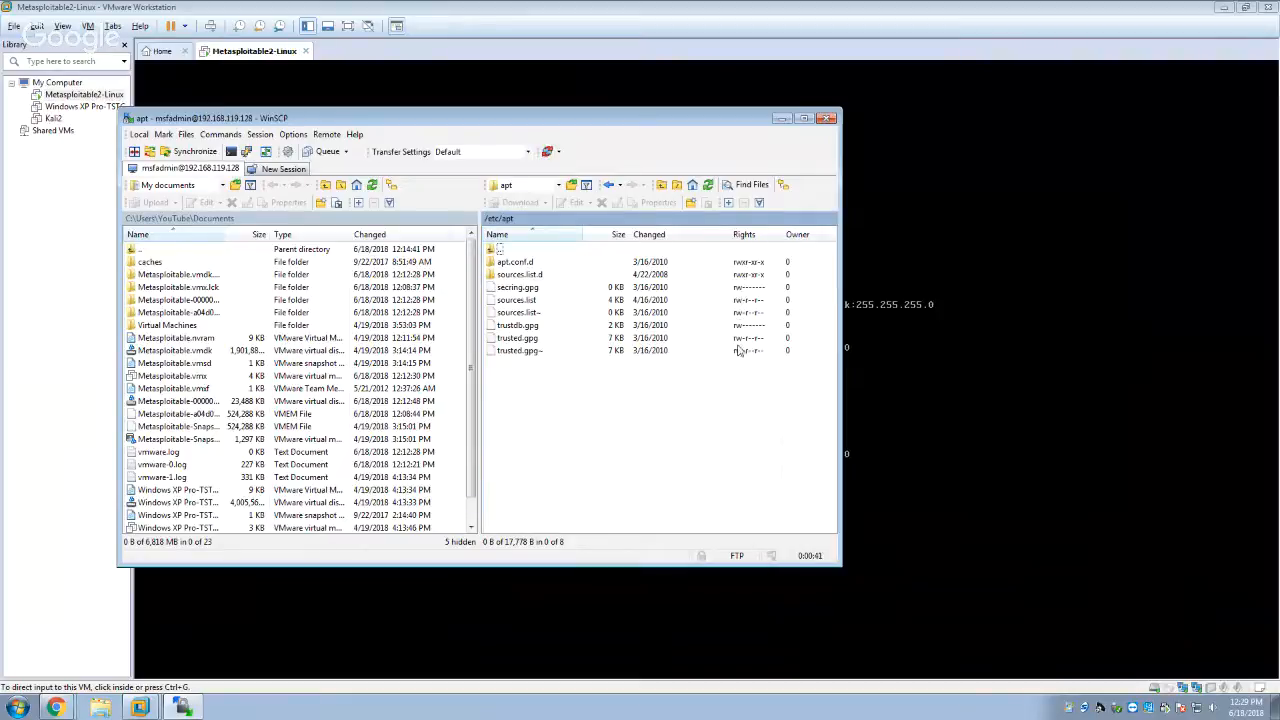
pyautogui.doubleClick(512, 250)
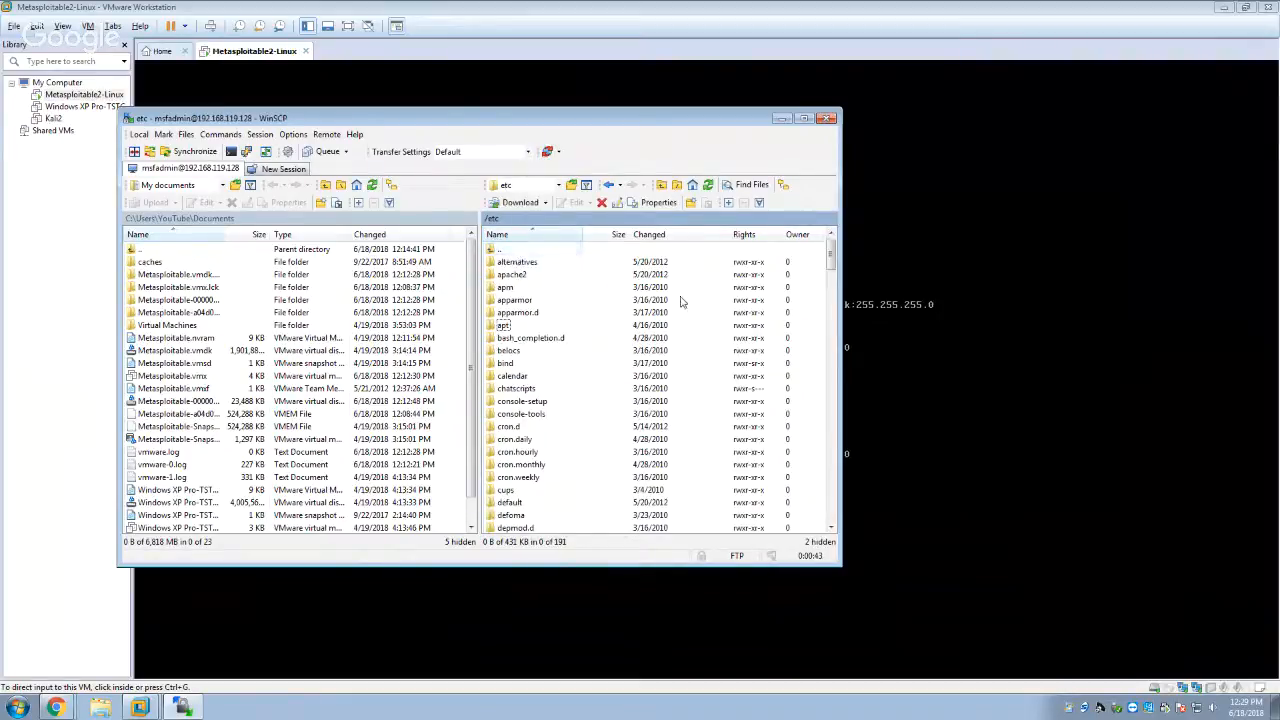
# Find the proftpd folder within /etc and open it
pyautogui.scroll(-12, 705, 310)
pyautogui.scroll(-2, 733, 508)
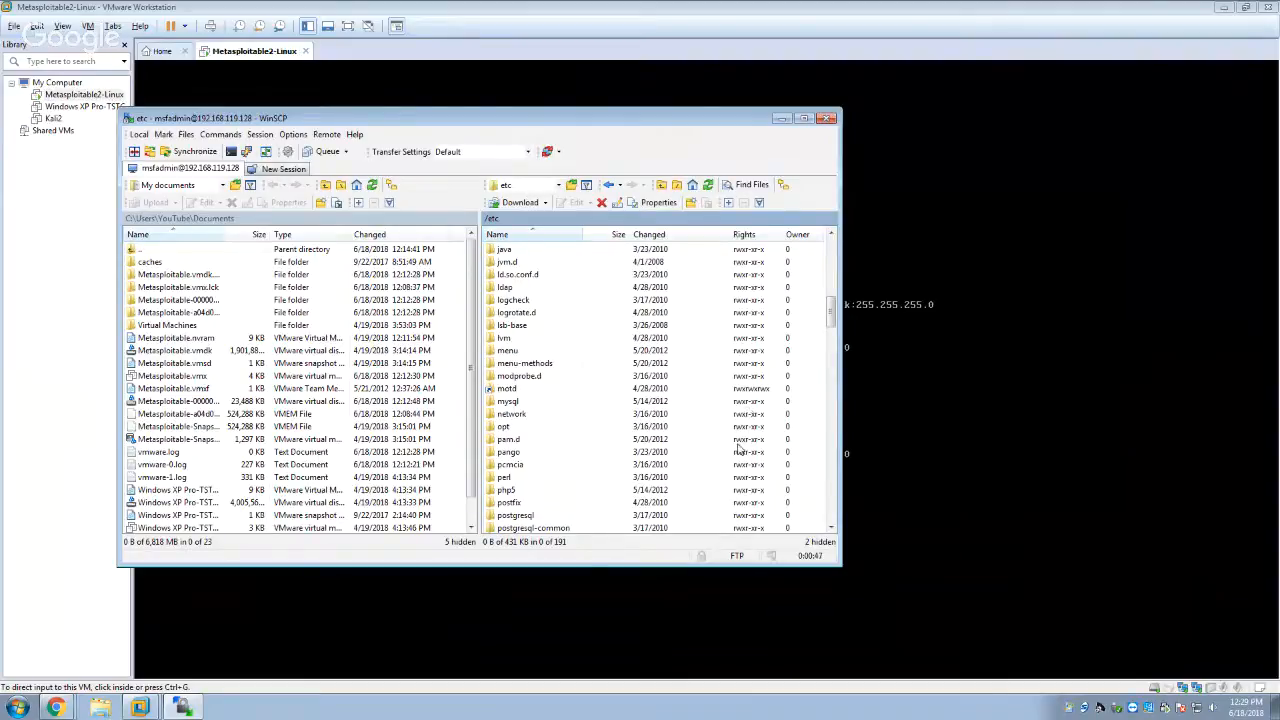
pyautogui.scroll(-6, 737, 451)
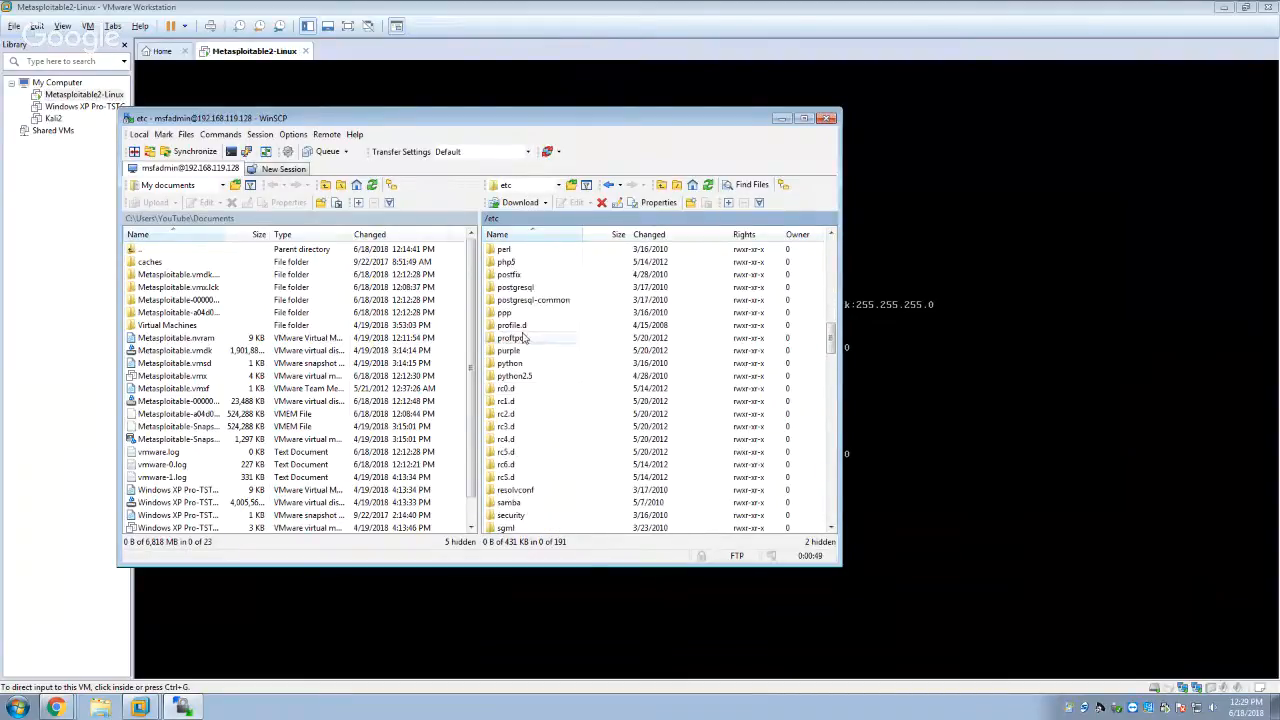
pyautogui.doubleClick(533, 340)
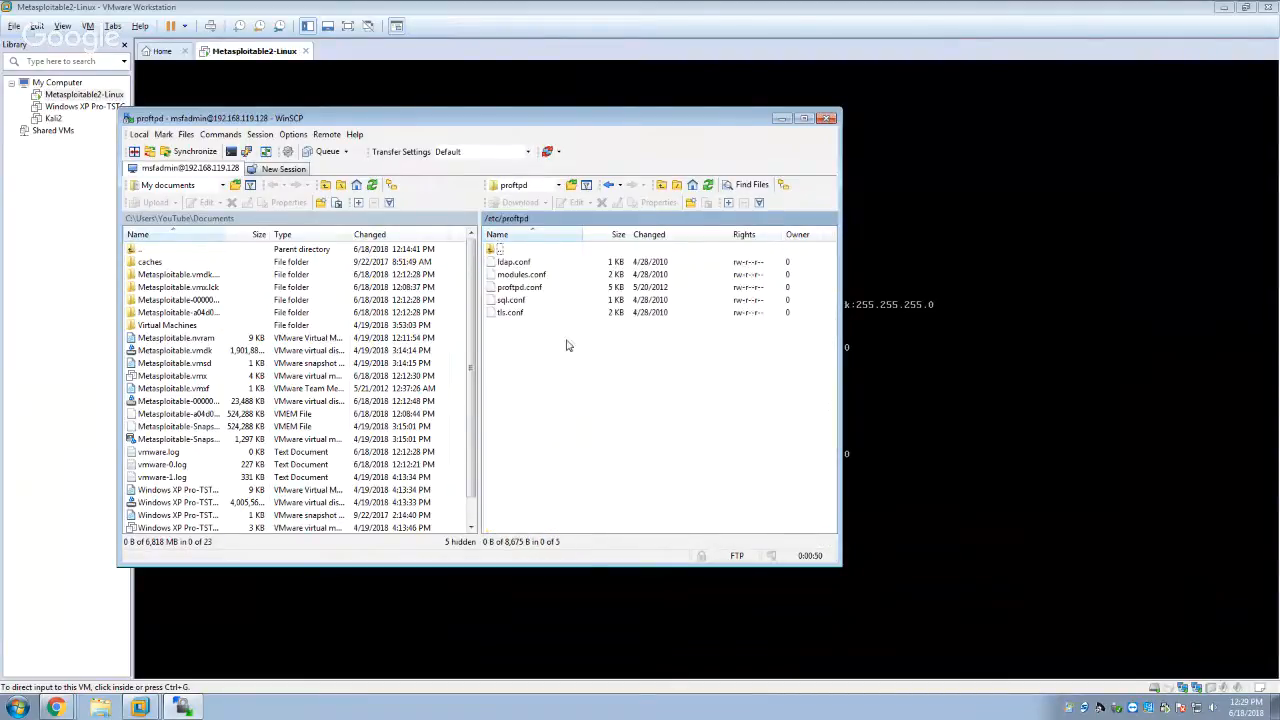
# Open the remote proftpd.conf file in Notepad, choosing it from the list of installed programs
pyautogui.rightClick(542, 291)
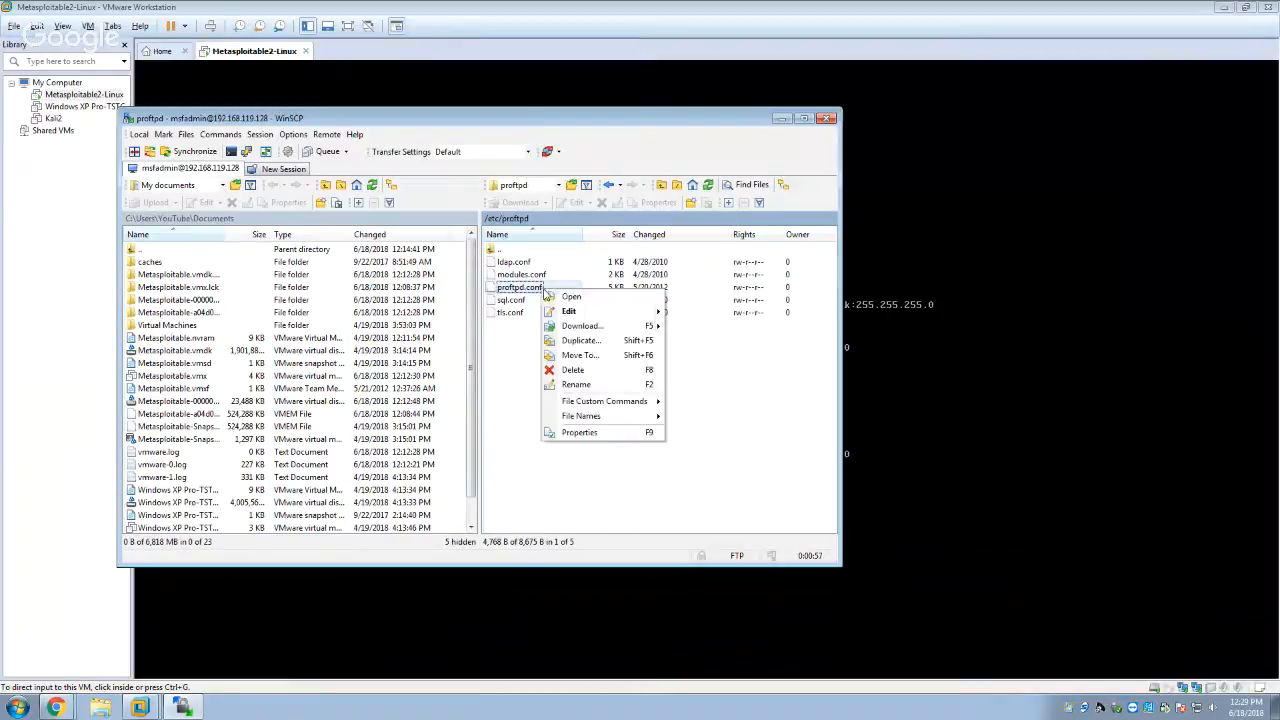
pyautogui.click(570, 295)
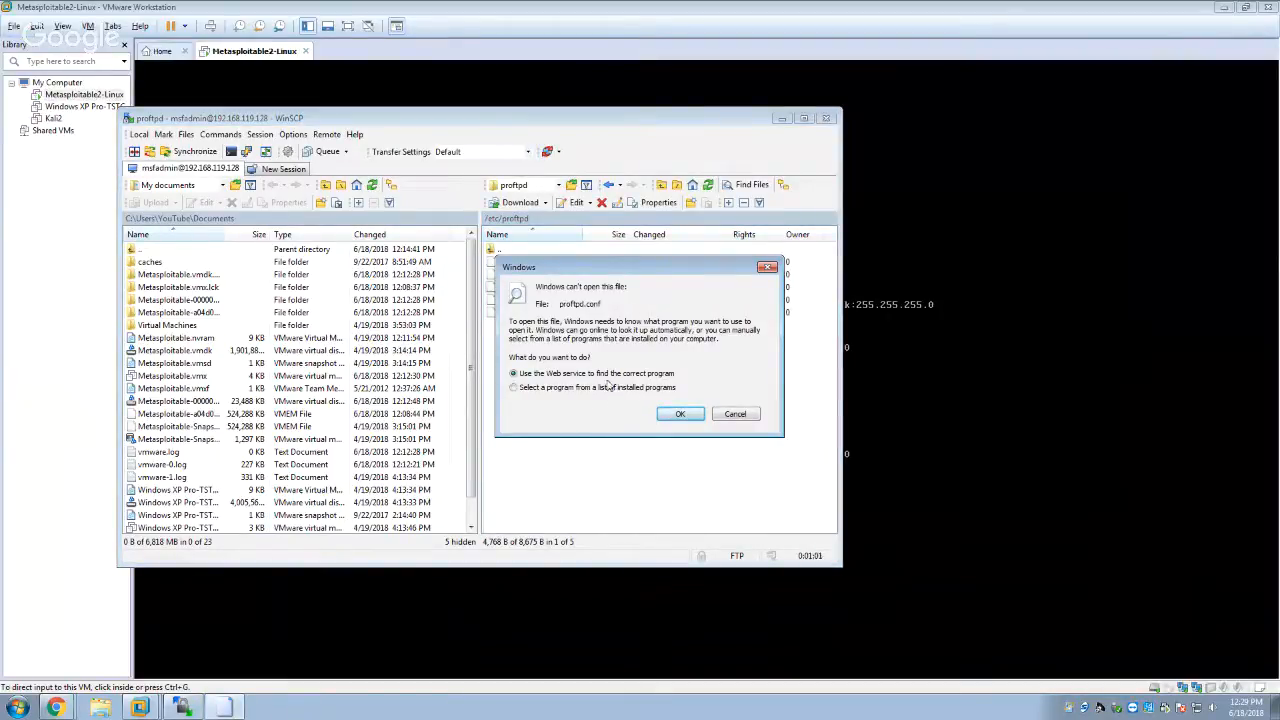
pyautogui.click(678, 414)
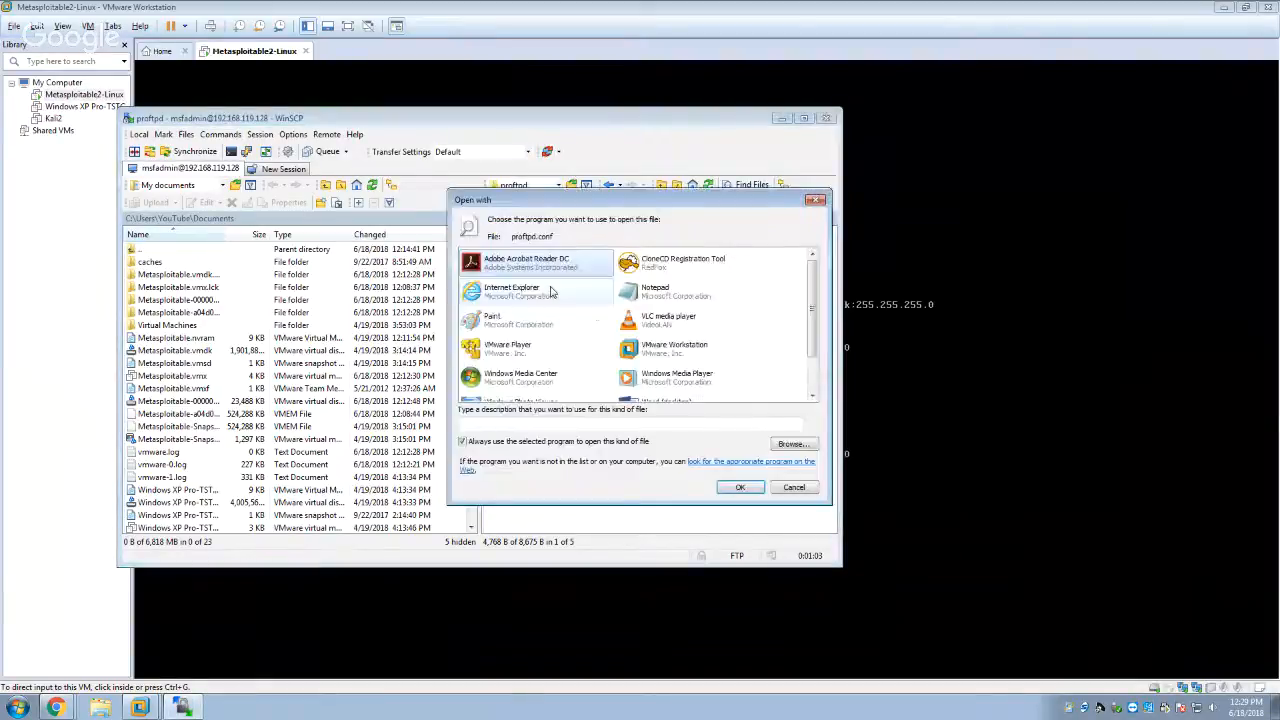
pyautogui.click(658, 292)
pyautogui.click(741, 487)
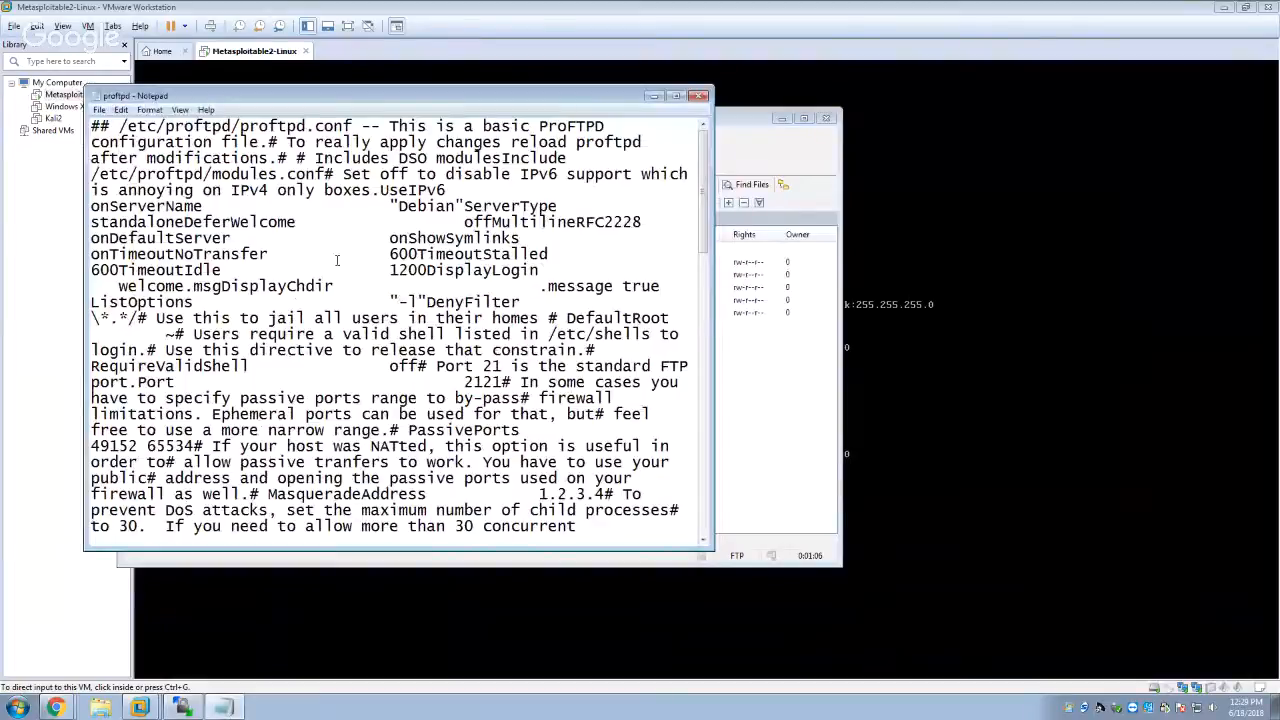
# Search the proftpd.conf text for "local" and close the search dialog
pyautogui.scroll(-8, 337, 260)
pyautogui.hotkey('ctrl', 'f')
pyautogui.write('local')
pyautogui.press('Return')
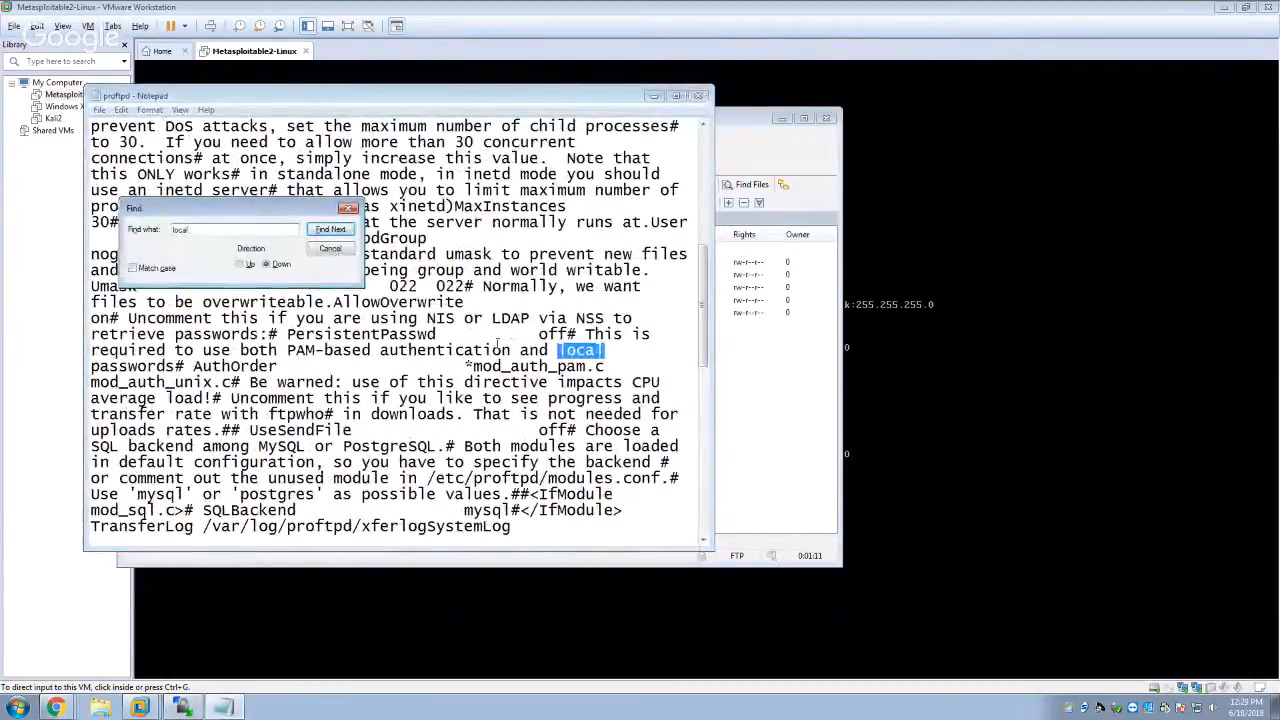
pyautogui.click(329, 249)
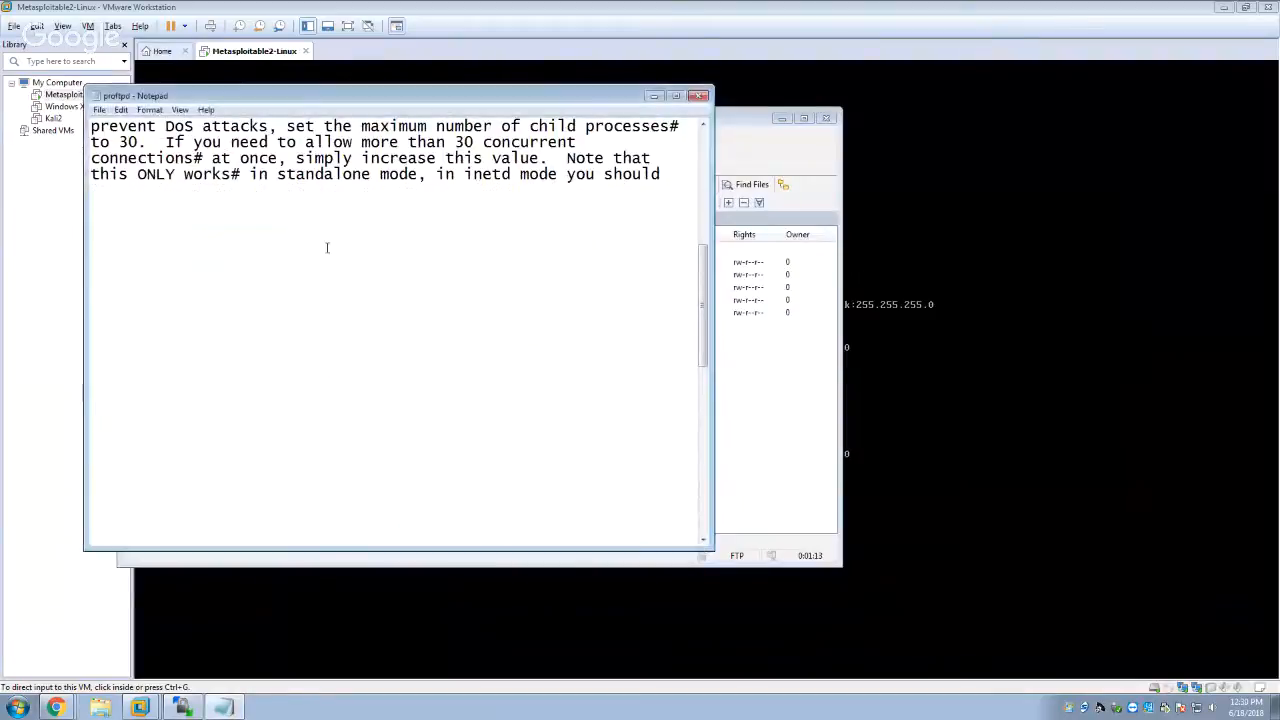
# Turn off word wrap and look across the long lines of the ProFTPD configuration
pyautogui.click(149, 110)
pyautogui.click(175, 126)
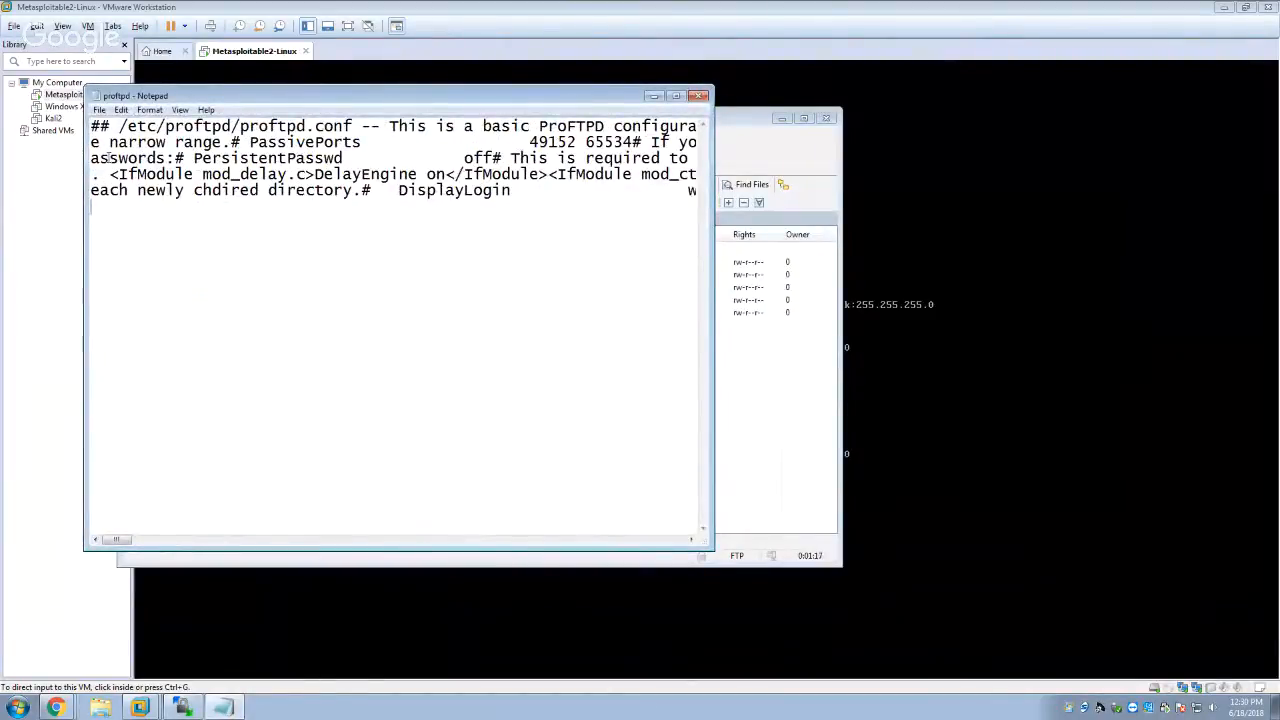
pyautogui.moveTo(108, 158); pyautogui.dragTo(335, 150)
pyautogui.click(389, 160)
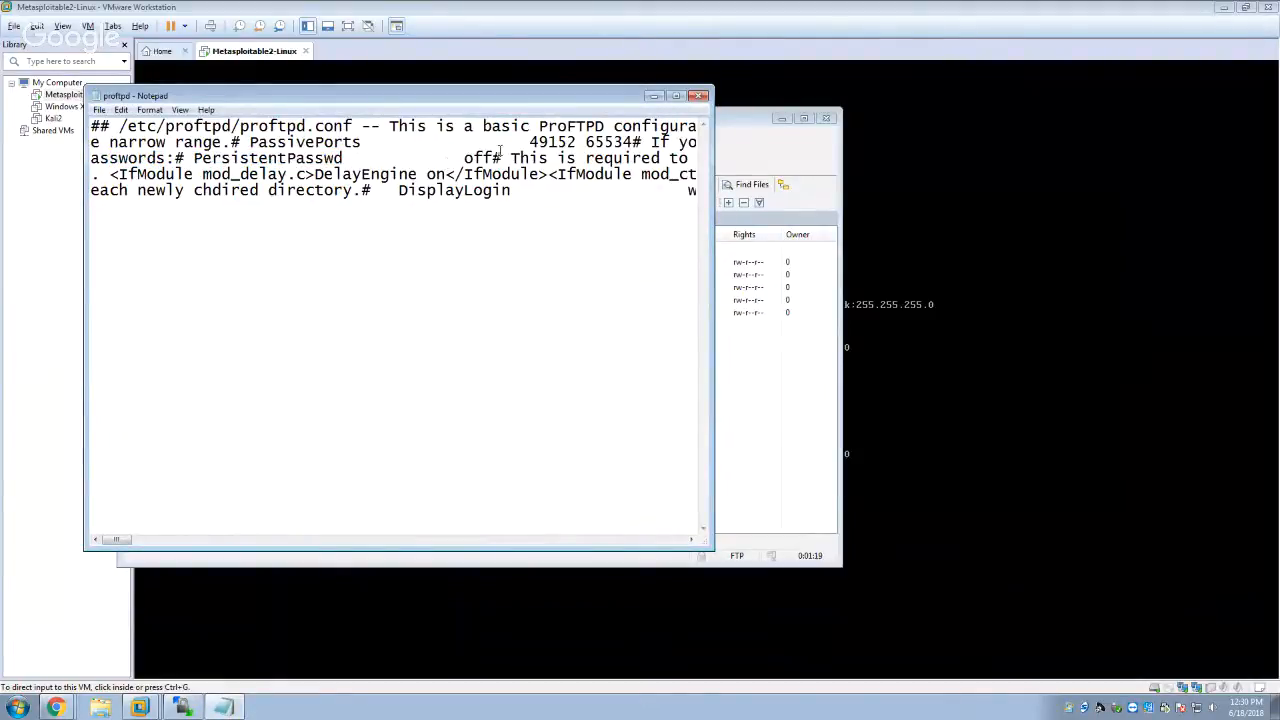
pyautogui.hscroll(20, 500, 212)
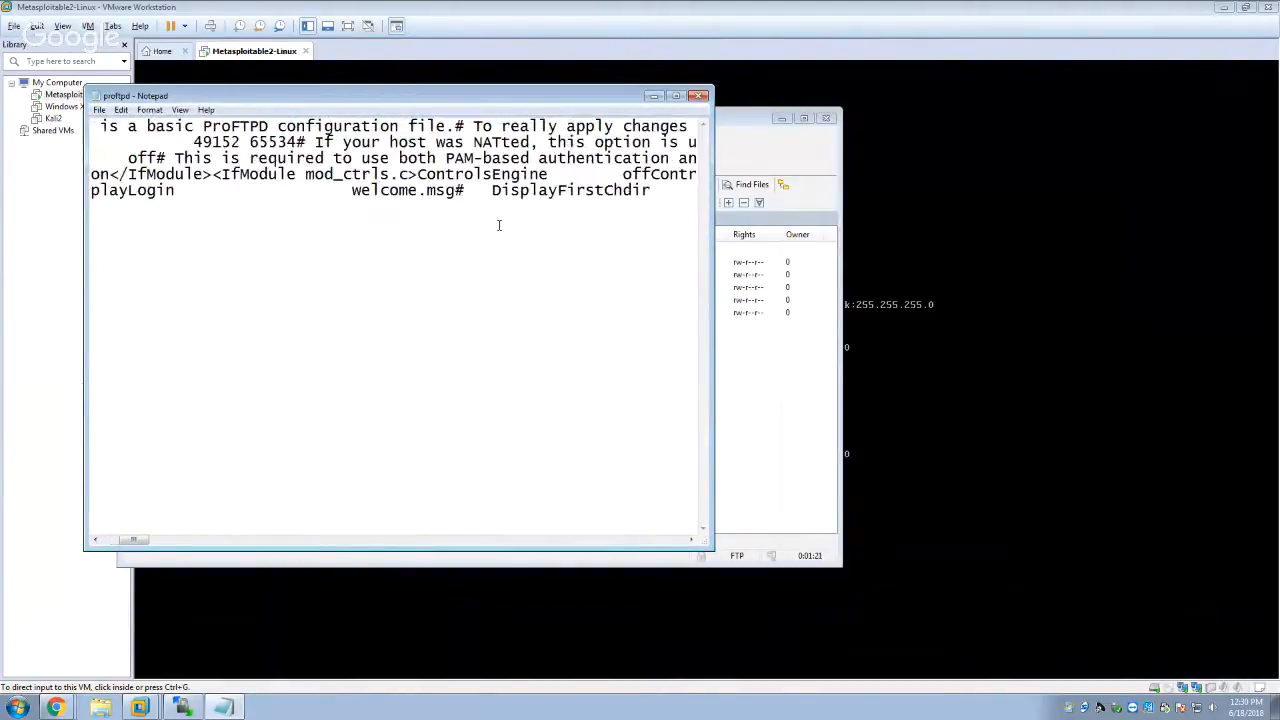
pyautogui.hscroll(12, 499, 225)
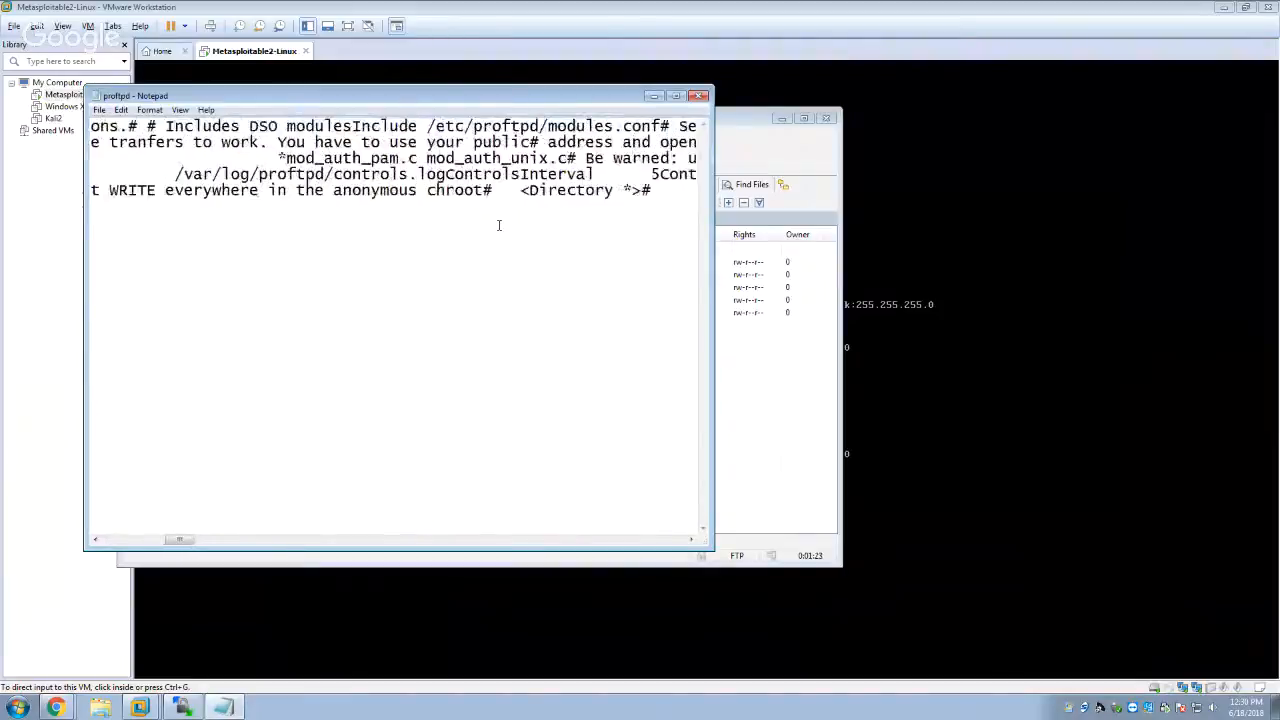
pyautogui.hscroll(1, 564, 161)
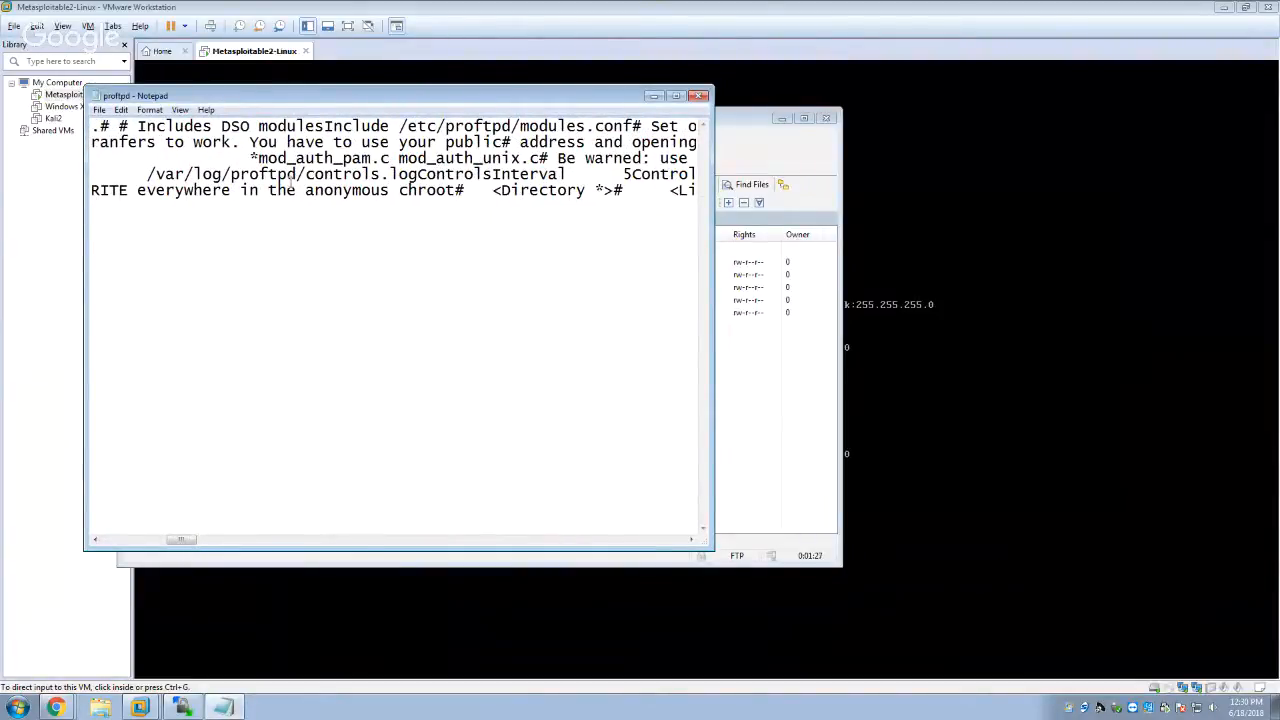
# Break the opening comments of proftpd.conf onto separate lines, and close the file without saving the changes
pyautogui.press('Return')
pyautogui.hscroll(-14, 130, 143)
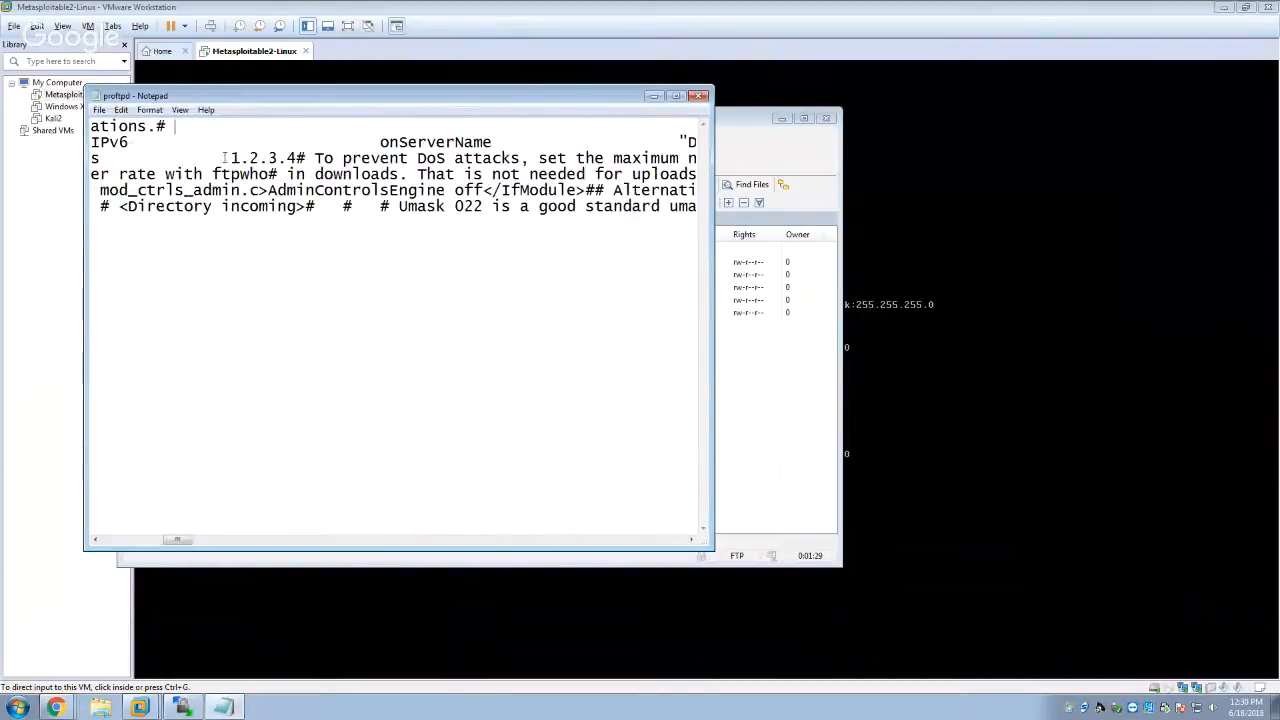
pyautogui.hscroll(-8, 287, 148)
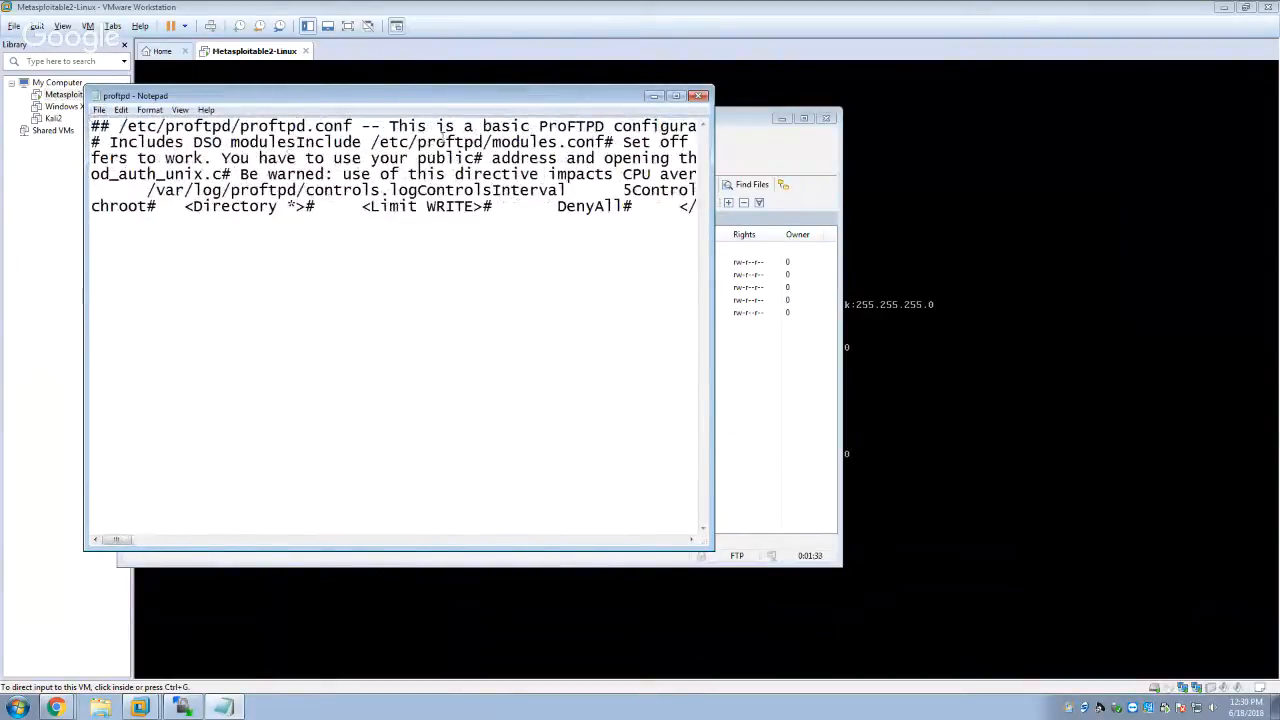
pyautogui.press('Return')
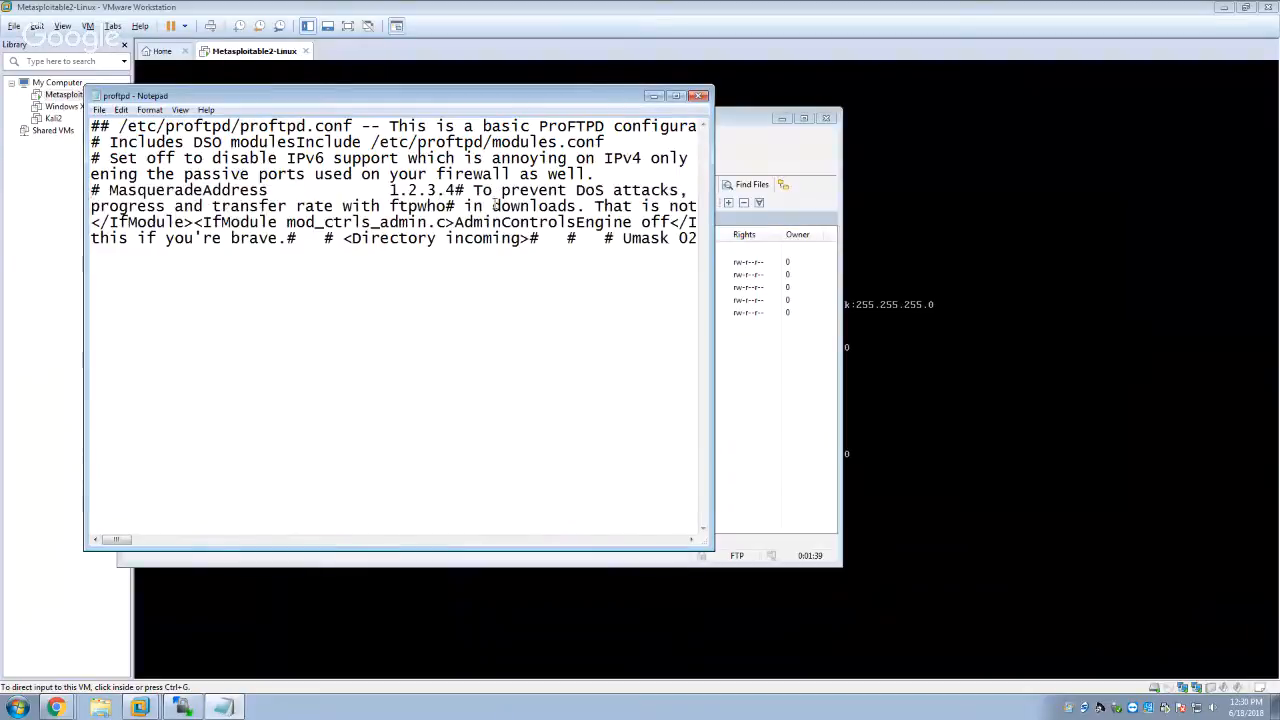
pyautogui.click(698, 95)
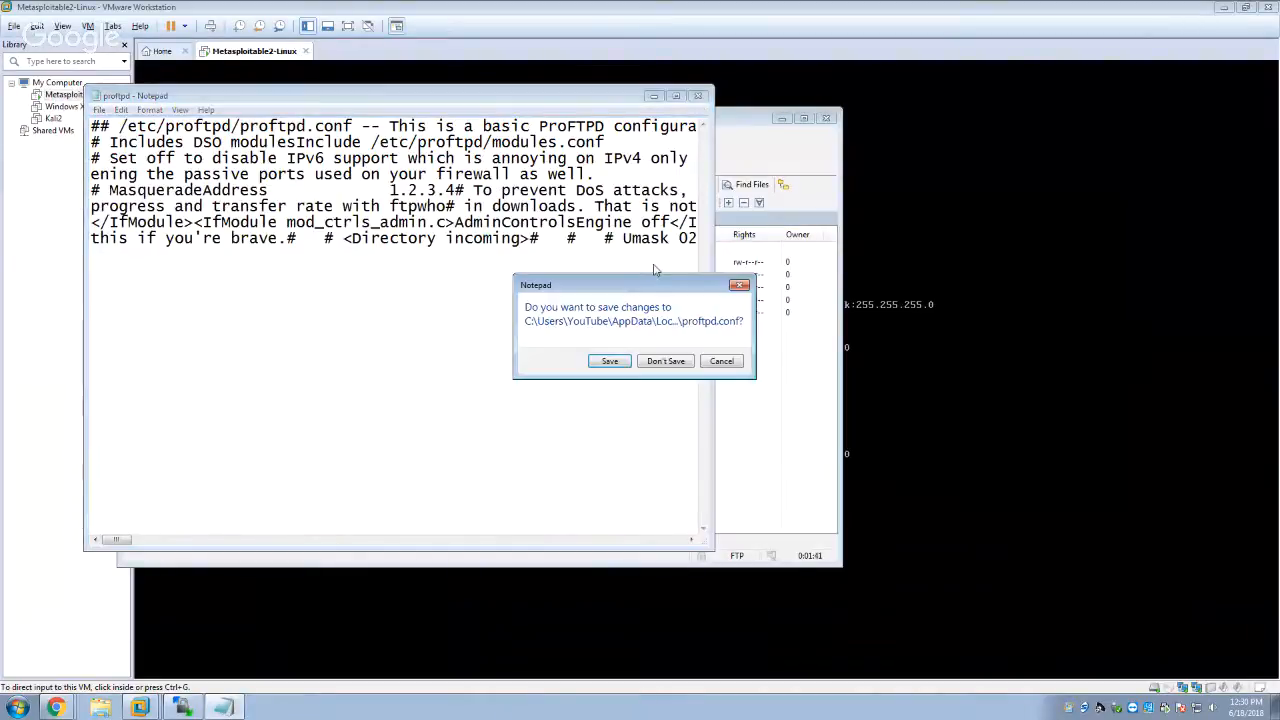
pyautogui.click(665, 361)
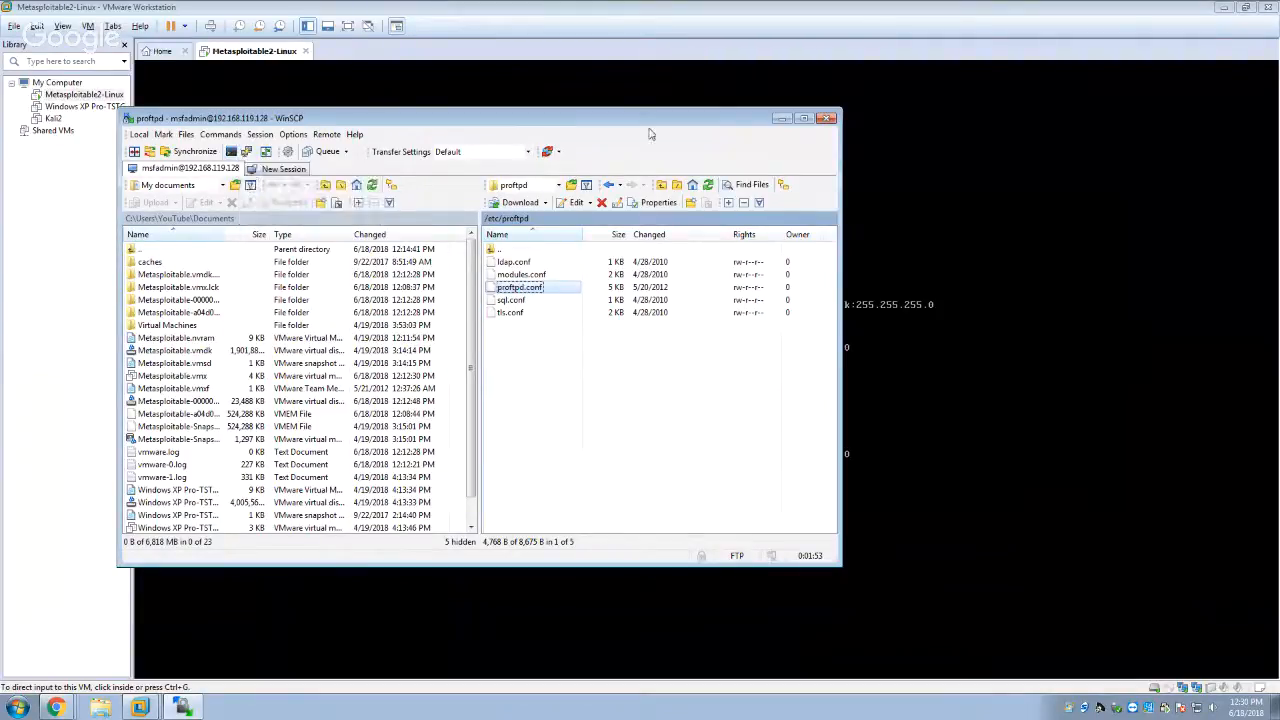
# Go up one level on both sides, to C:\Users\YouTube locally and /etc remotely
pyautogui.click(172, 376)
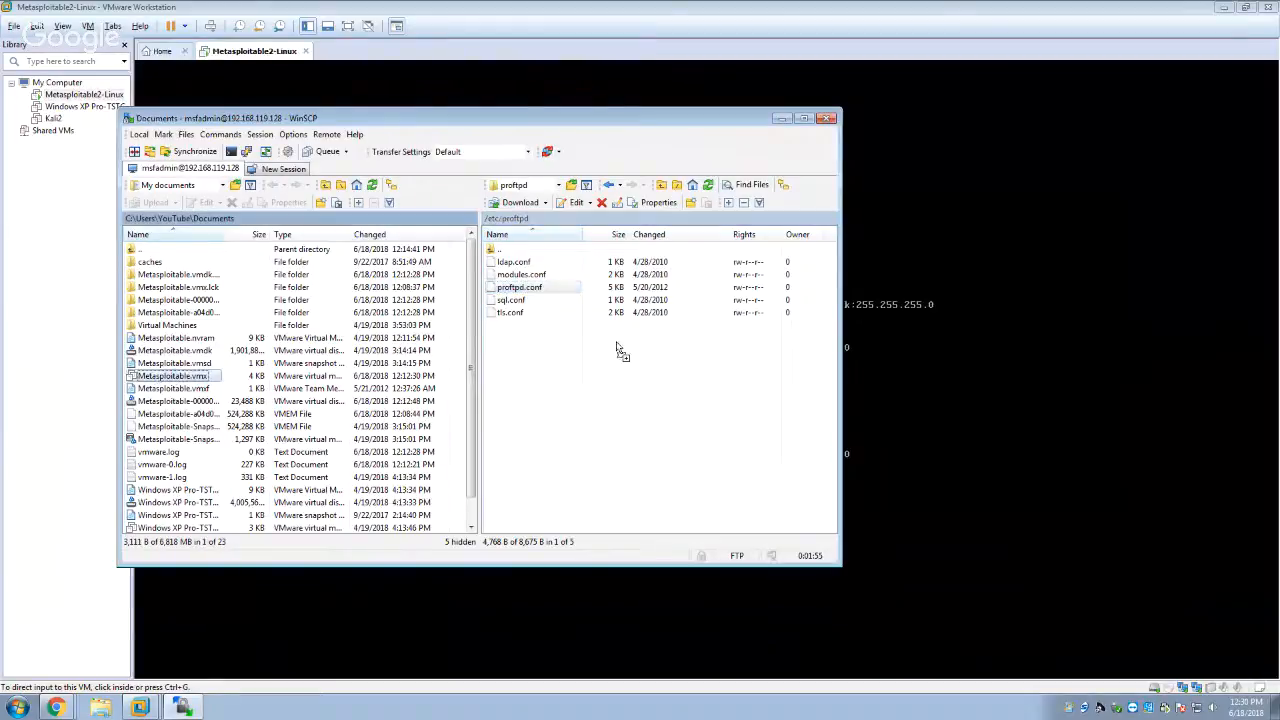
pyautogui.doubleClick(145, 250)
pyautogui.doubleClick(510, 250)
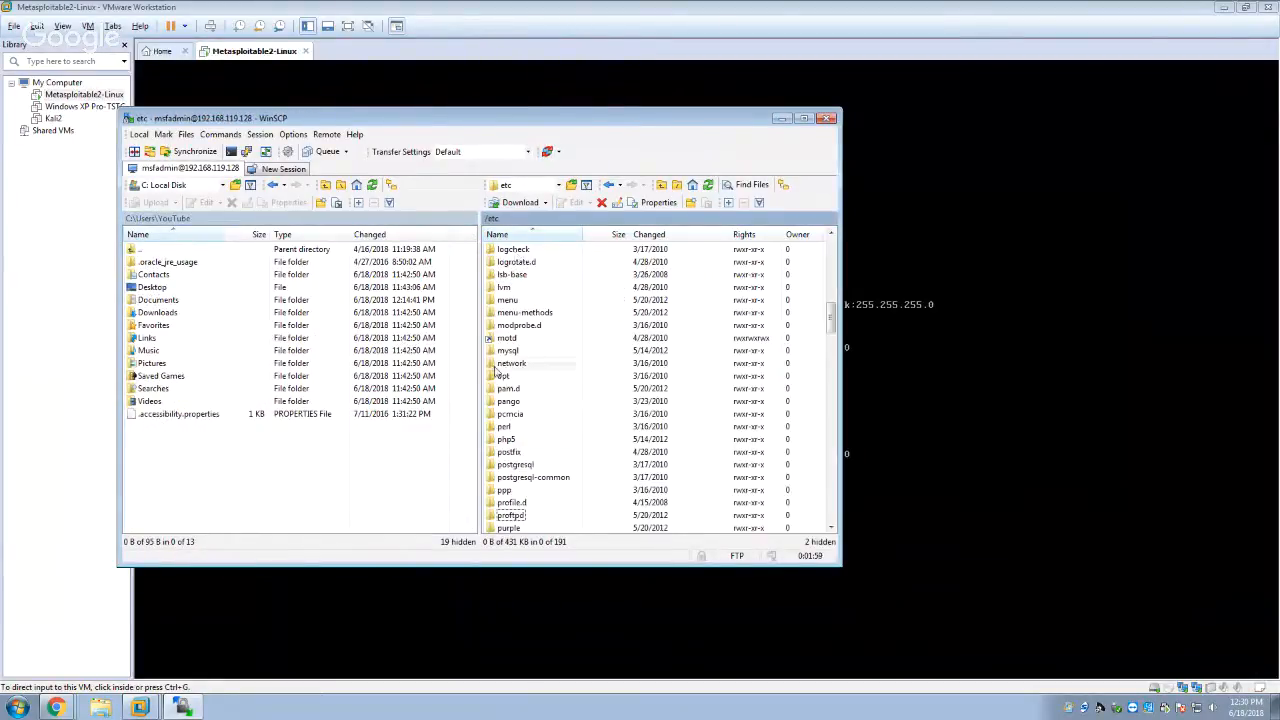
# Return to the remote root directory, check the usr folder, and open /home/msfadmin
pyautogui.scroll(1, 500, 370)
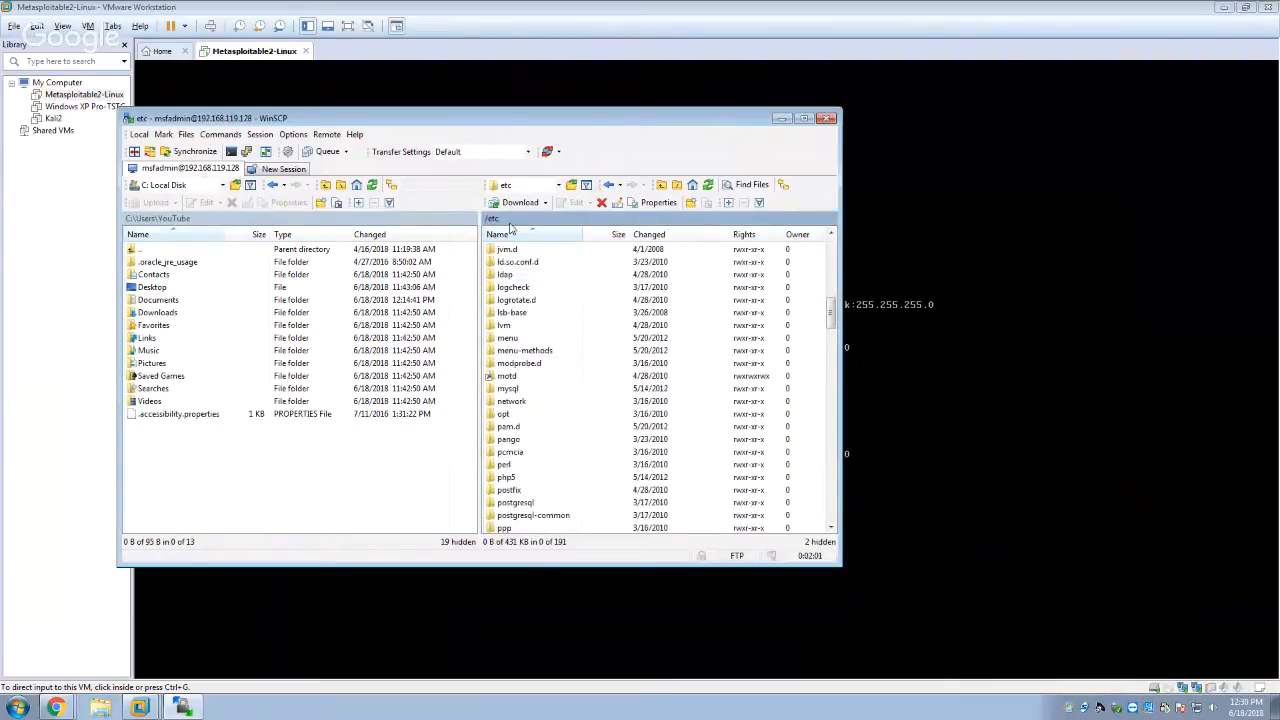
pyautogui.scroll(12, 500, 300)
pyautogui.scroll(1, 505, 263)
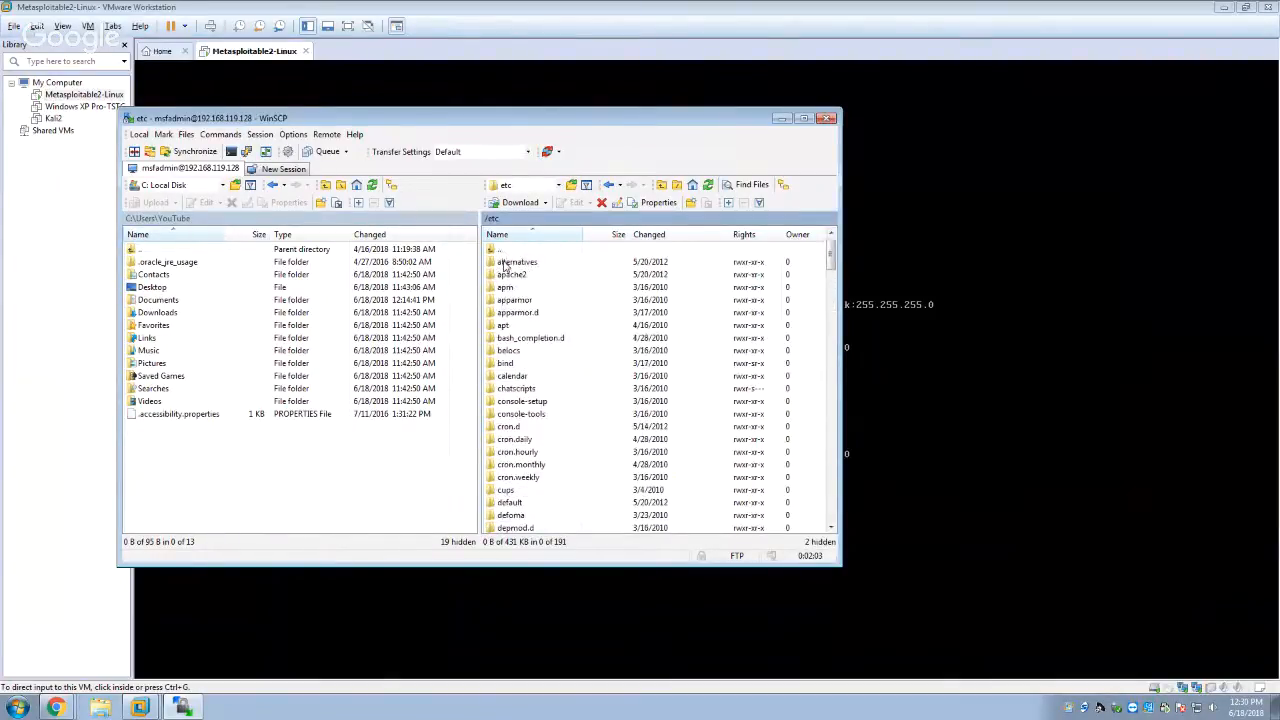
pyautogui.doubleClick(500, 250)
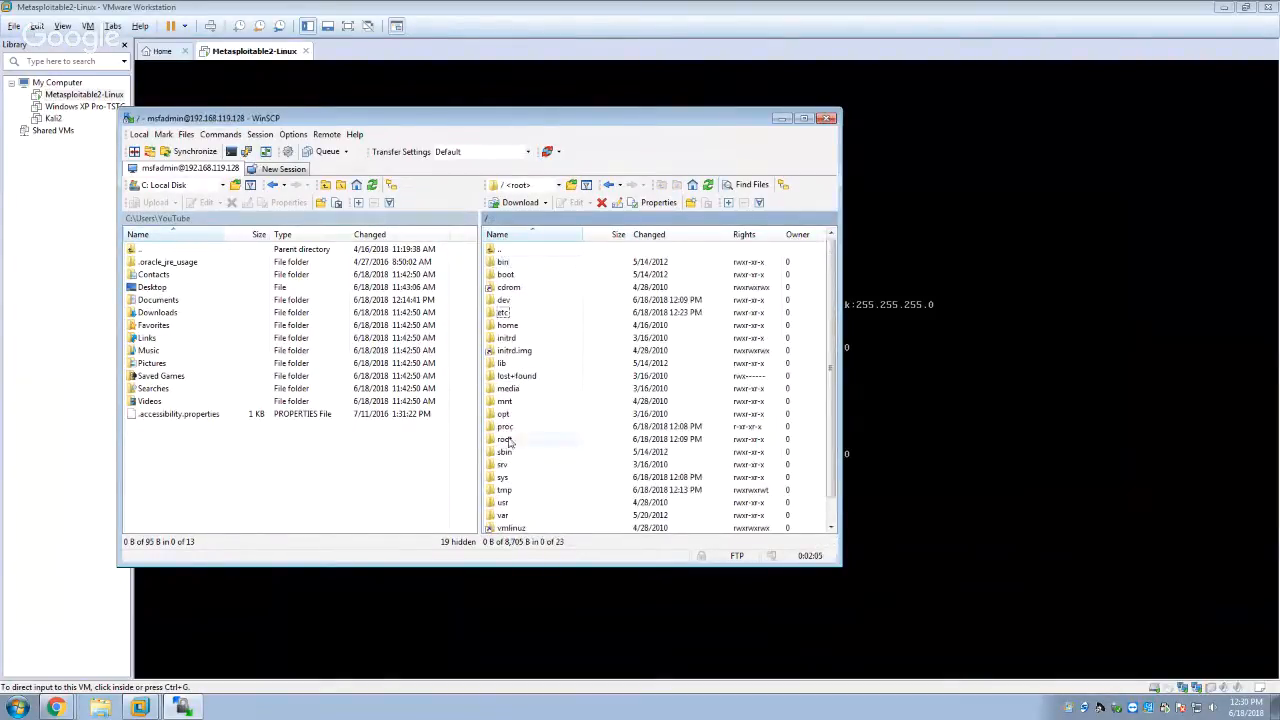
pyautogui.doubleClick(505, 502)
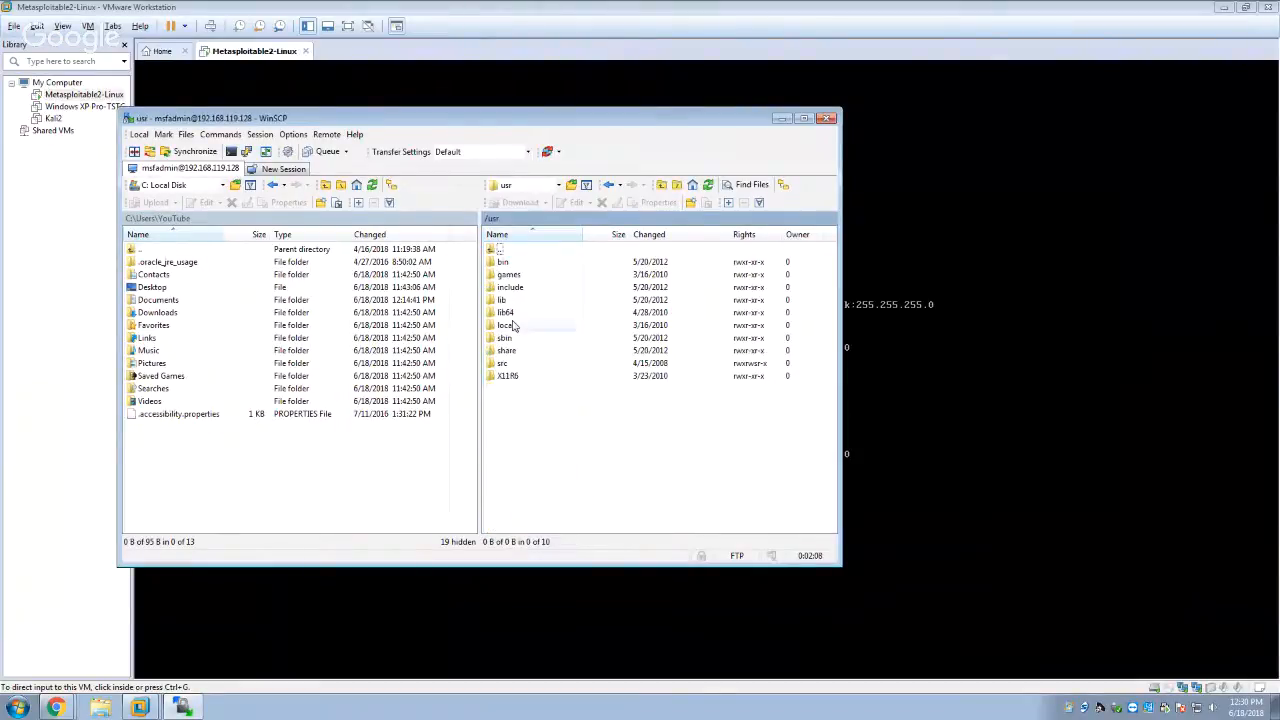
pyautogui.doubleClick(501, 250)
pyautogui.doubleClick(510, 326)
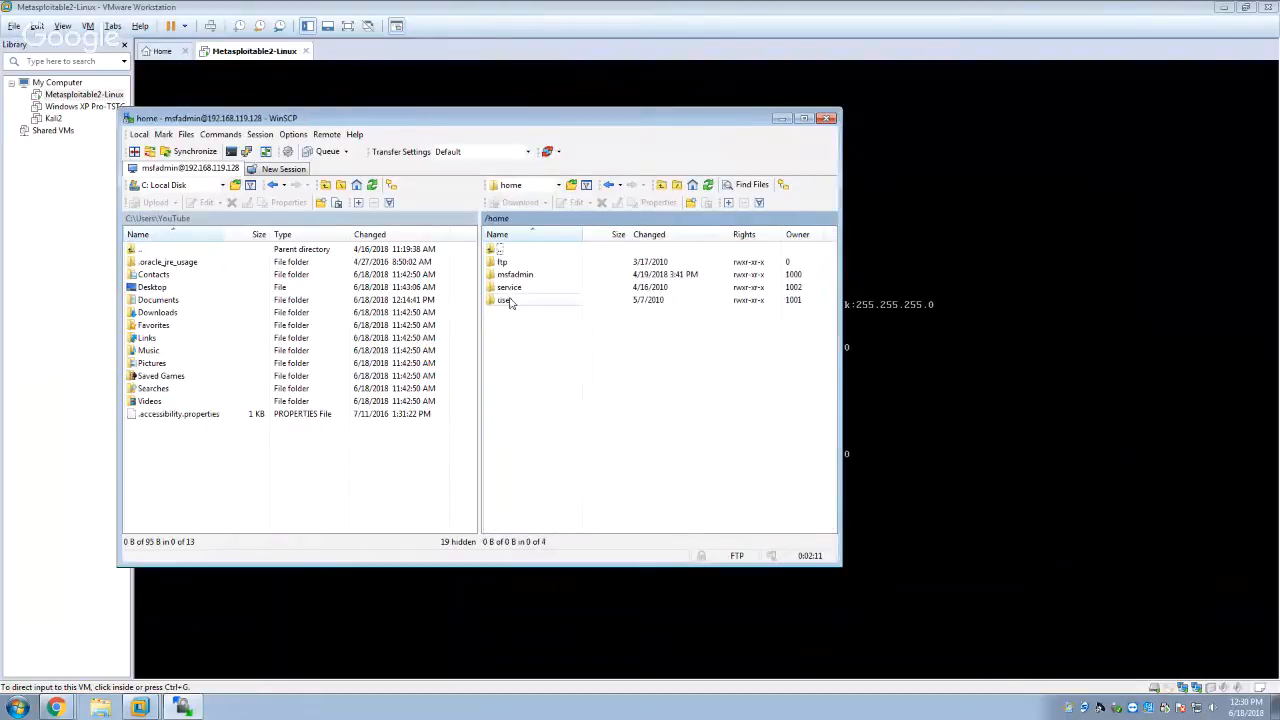
pyautogui.doubleClick(515, 274)
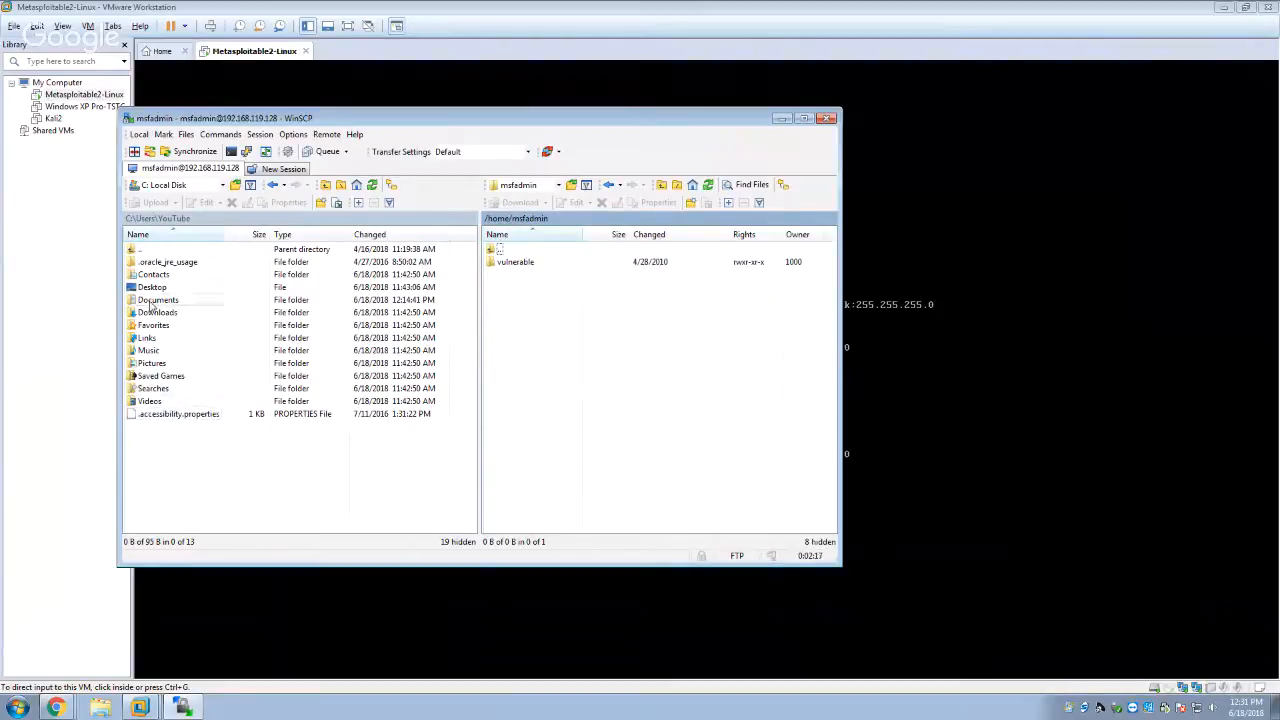
# Upload vmware.log, vmware-0.log and vmware-1.log from the local Documents folder to /home/msfadmin
pyautogui.doubleClick(152, 300)
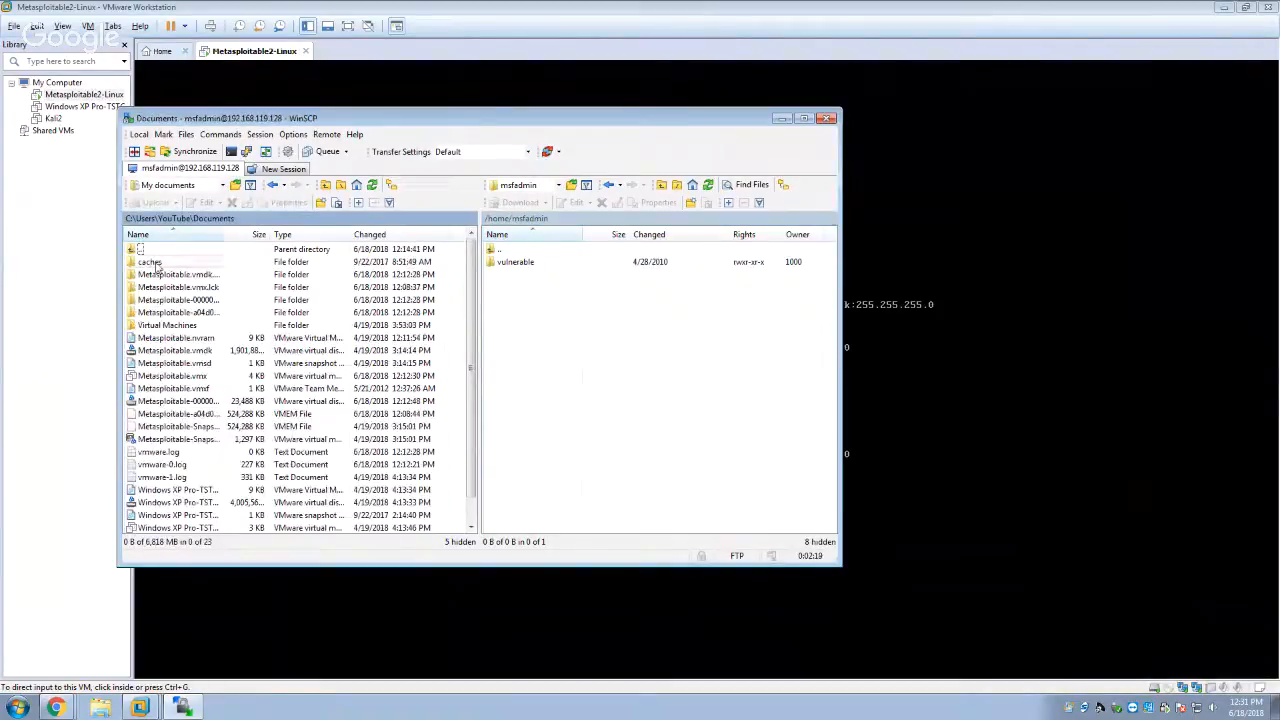
pyautogui.click(160, 453)
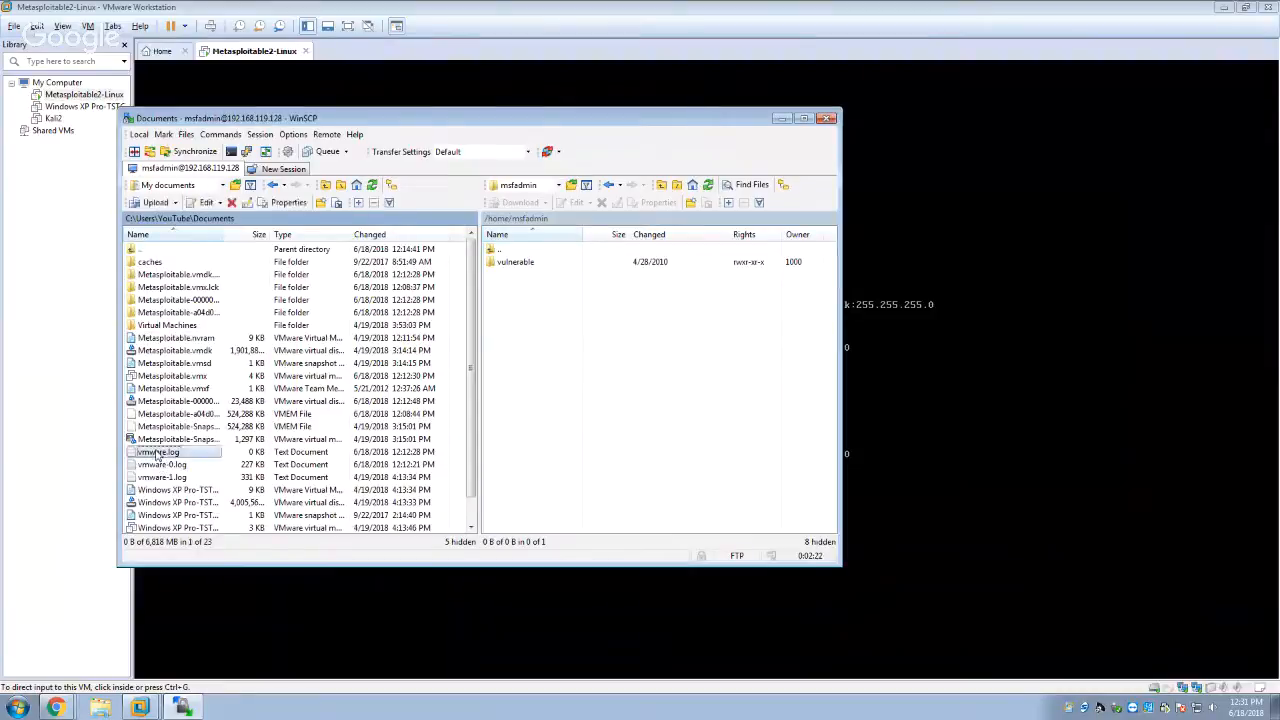
pyautogui.keyDown('shift'); pyautogui.click(162, 478); pyautogui.keyUp('shift')
pyautogui.moveTo(165, 466); pyautogui.dragTo(612, 414)
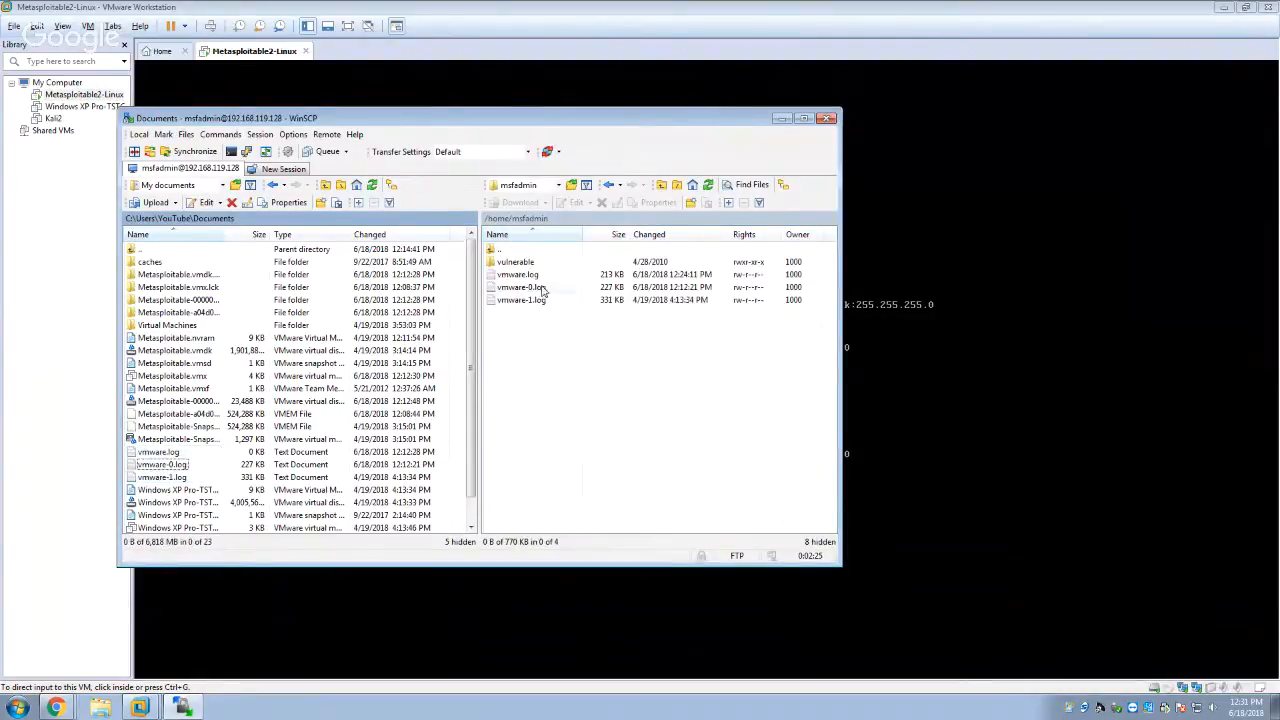
# Try to download the three vmware log files from /home/msfadmin back into the local Documents folder, and leave the overwrite prompts
pyautogui.moveTo(537, 376); pyautogui.dragTo(366, 412)
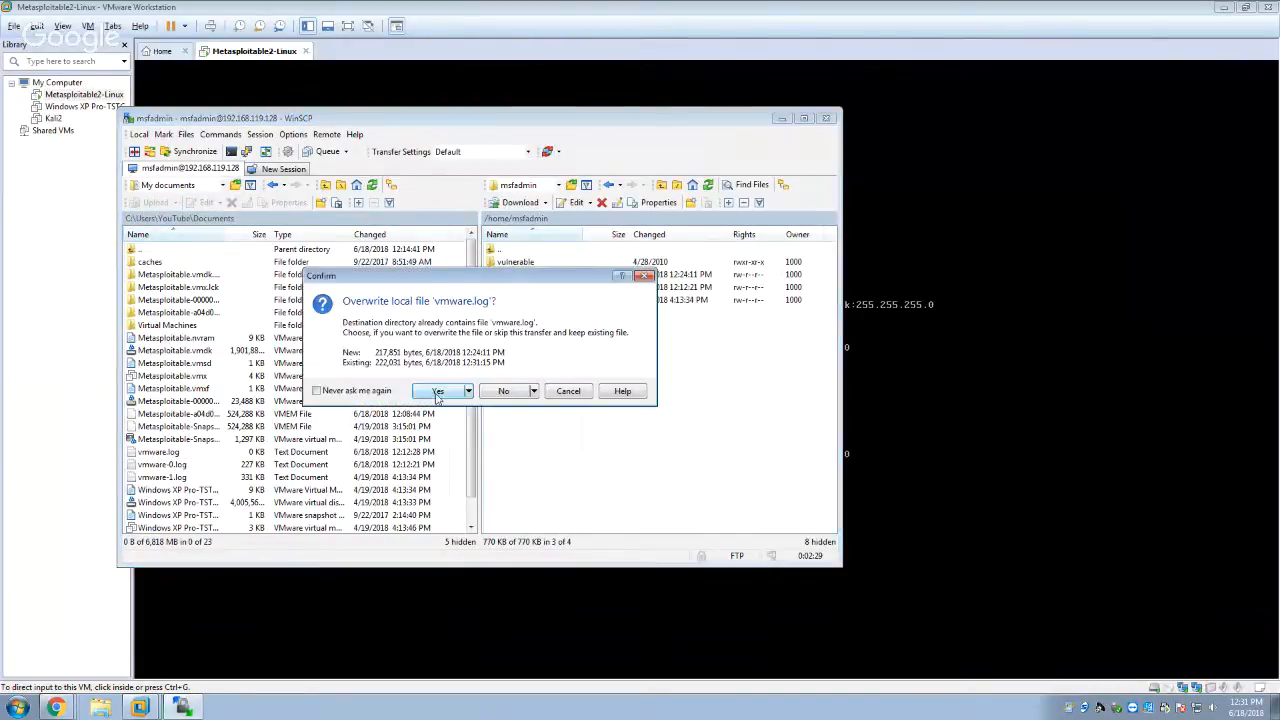
pyautogui.click(437, 392)
pyautogui.click(486, 400)
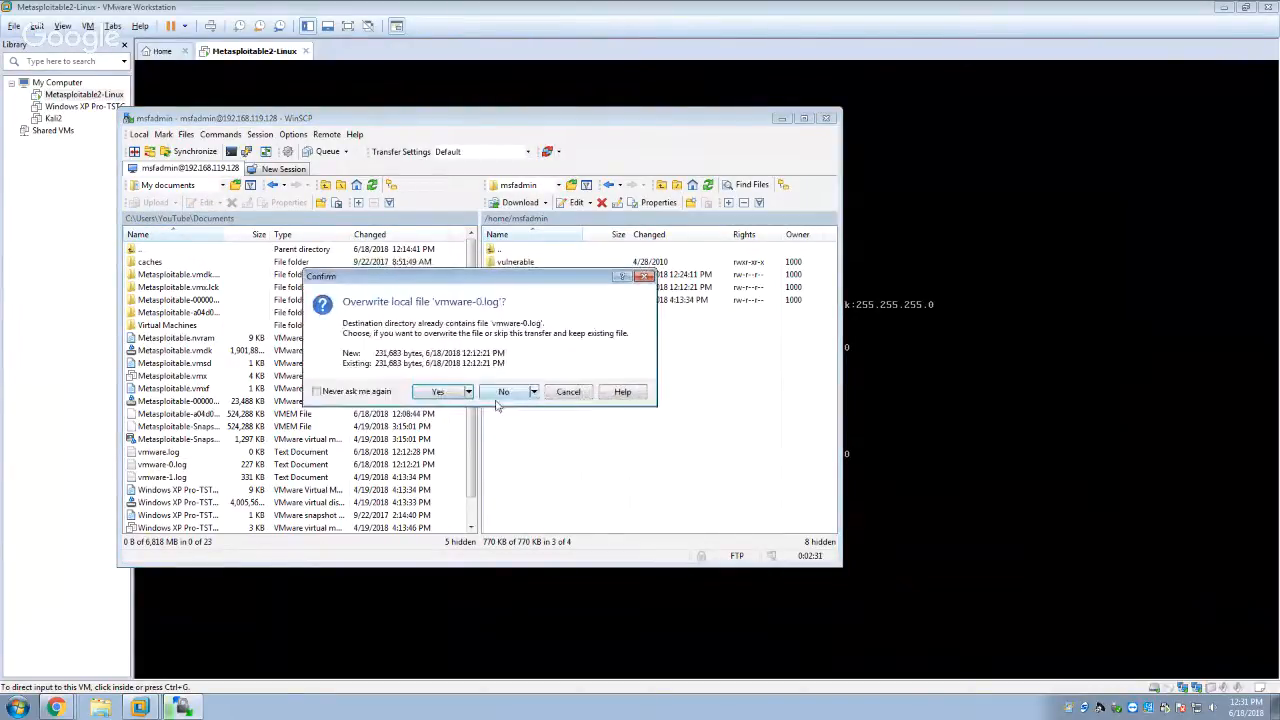
pyautogui.click(500, 398)
pyautogui.click(554, 390)
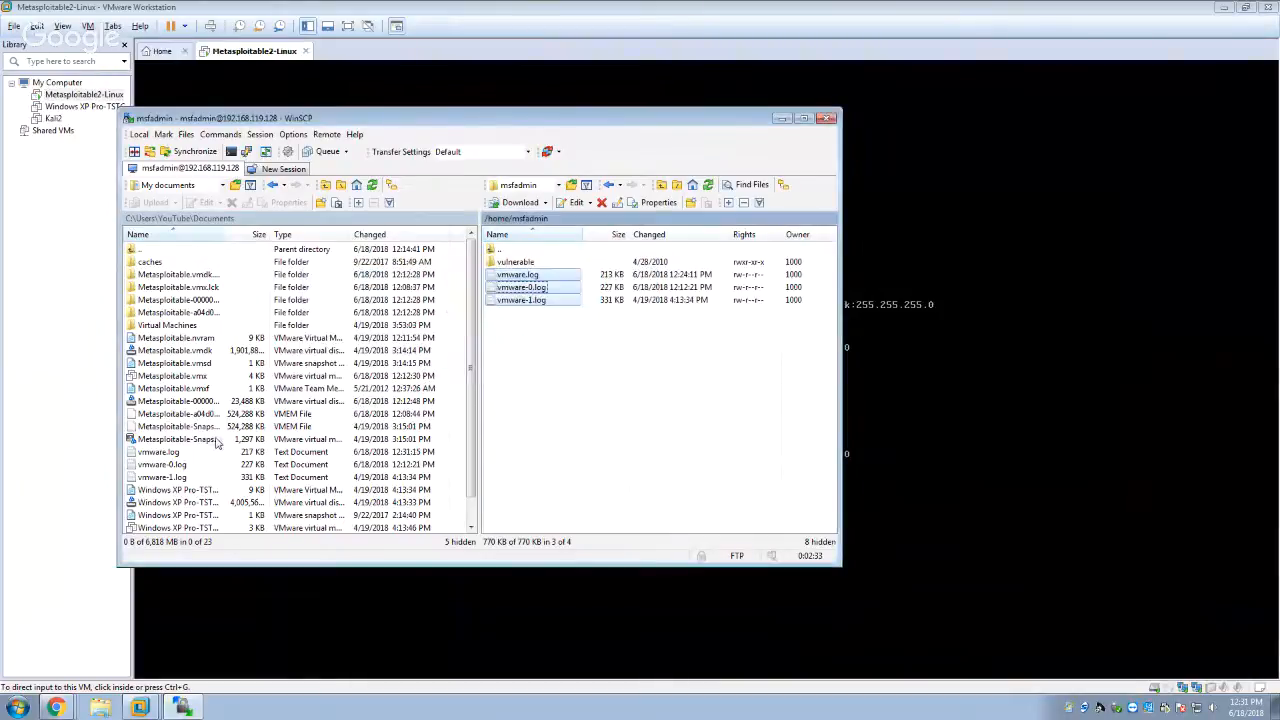
# Look through the local Pictures and Videos folders and try opening Desktop under C:\Users\YouTube for files to transfer
pyautogui.scroll(-1, 236, 430)
pyautogui.scroll(1, 236, 430)
pyautogui.doubleClick(150, 250)
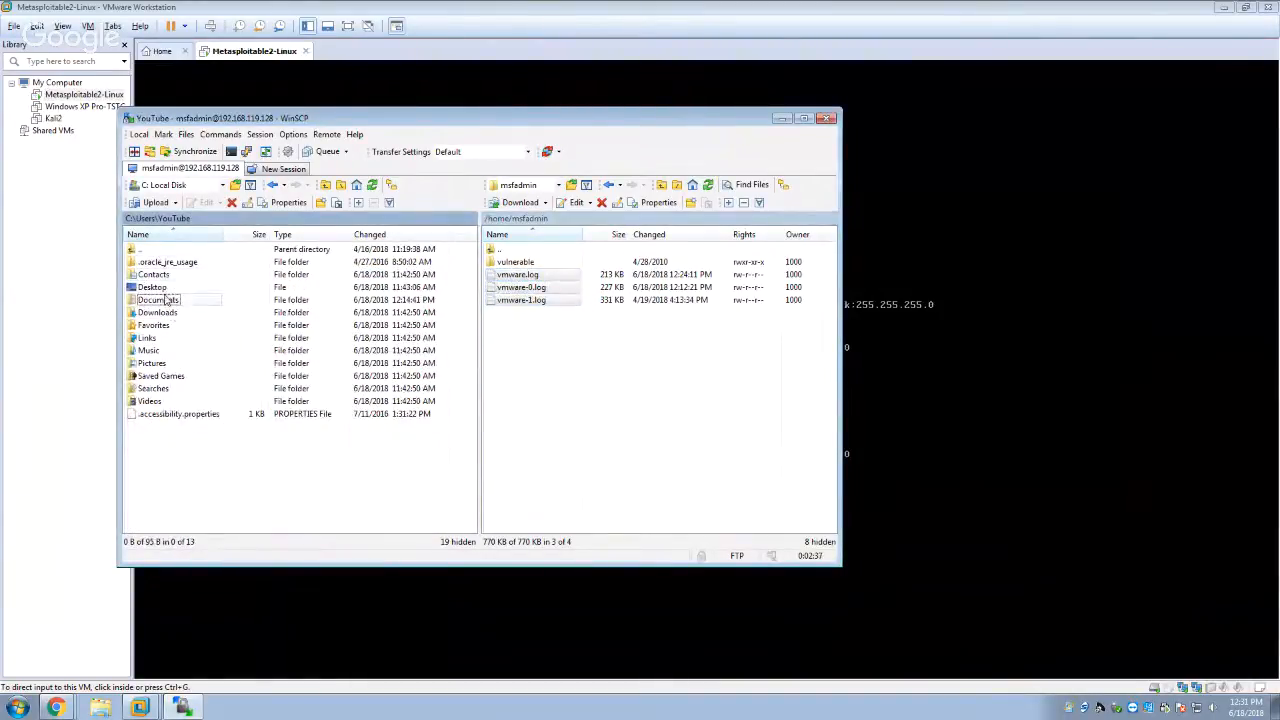
pyautogui.doubleClick(158, 364)
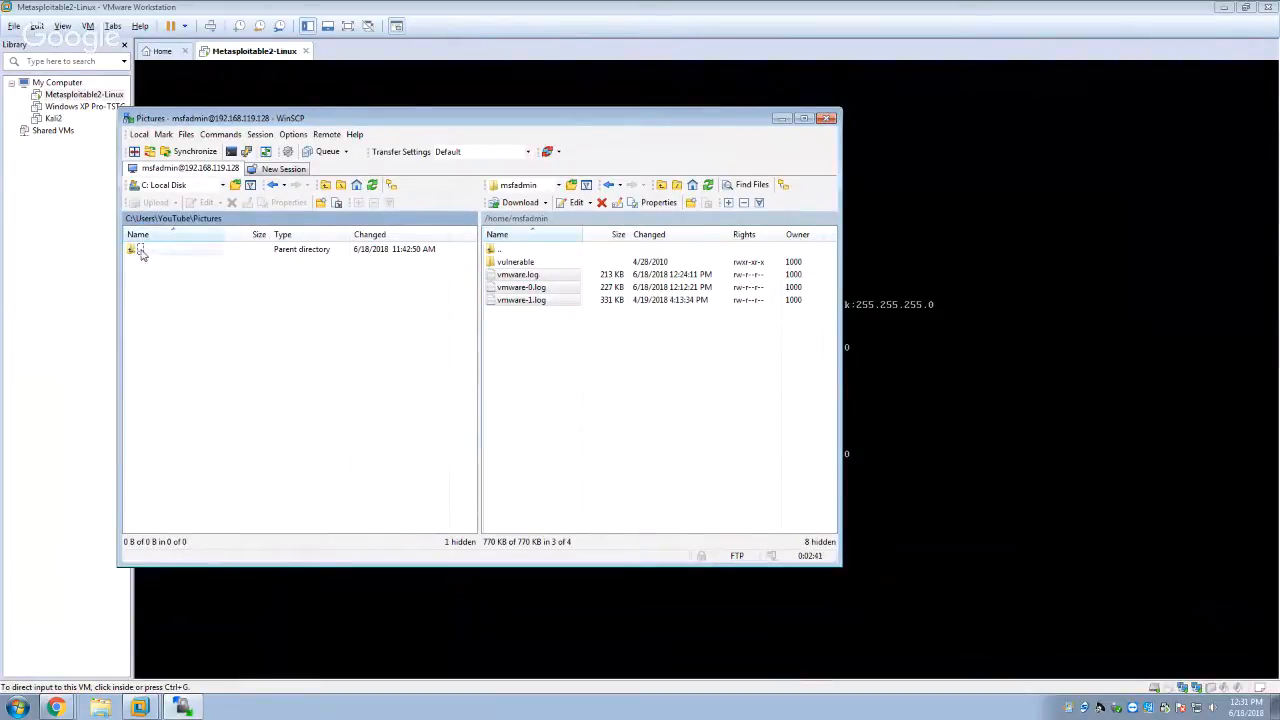
pyautogui.doubleClick(141, 254)
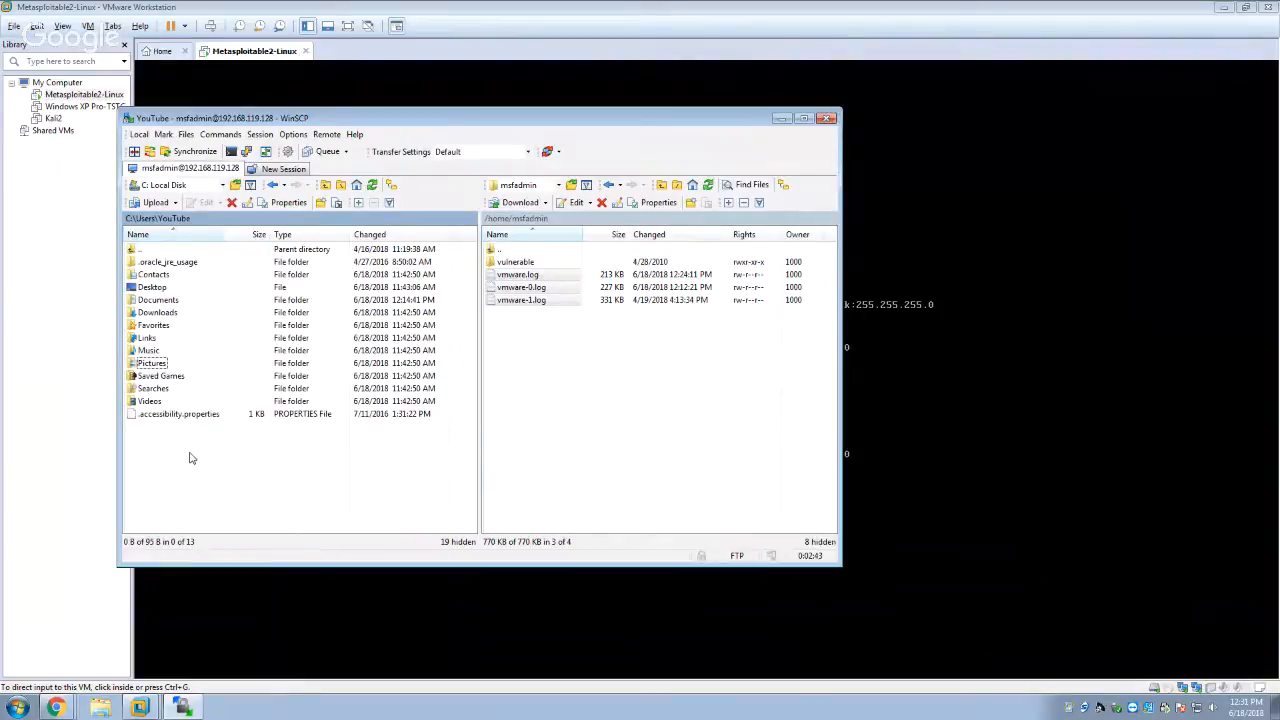
pyautogui.doubleClick(150, 402)
pyautogui.moveTo(147, 283); pyautogui.dragTo(458, 417)
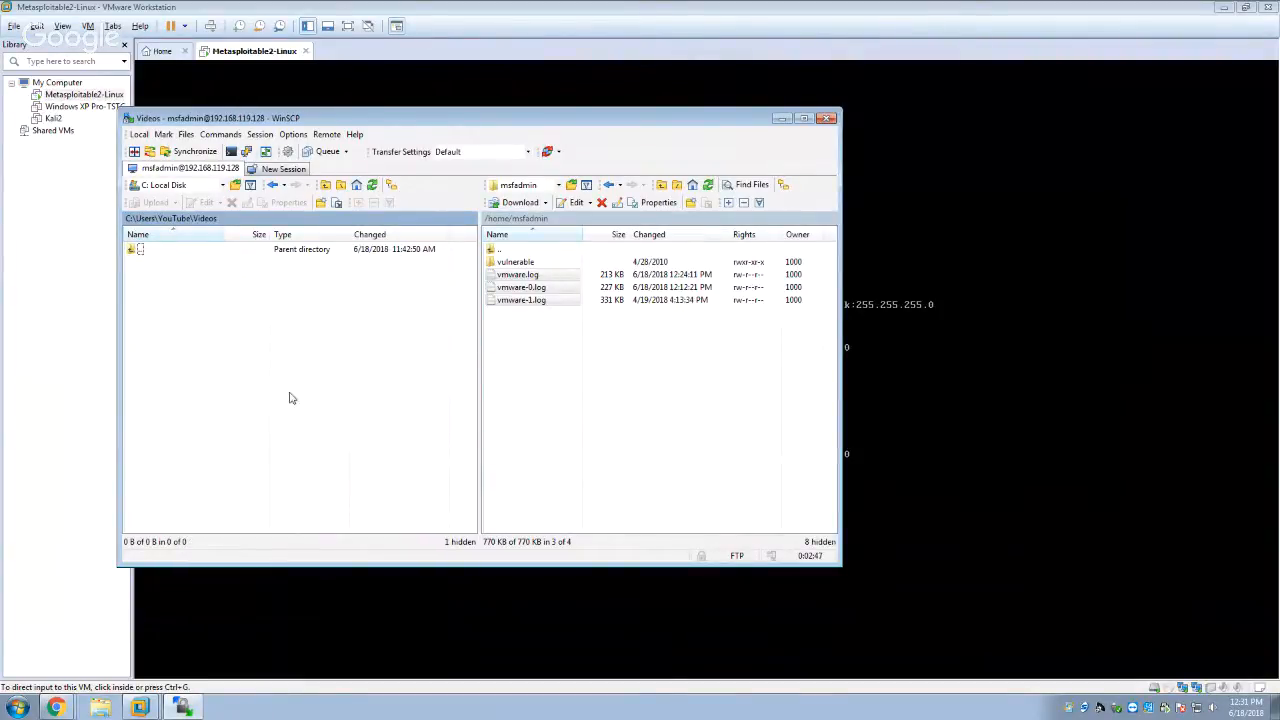
pyautogui.doubleClick(138, 255)
pyautogui.doubleClick(150, 287)
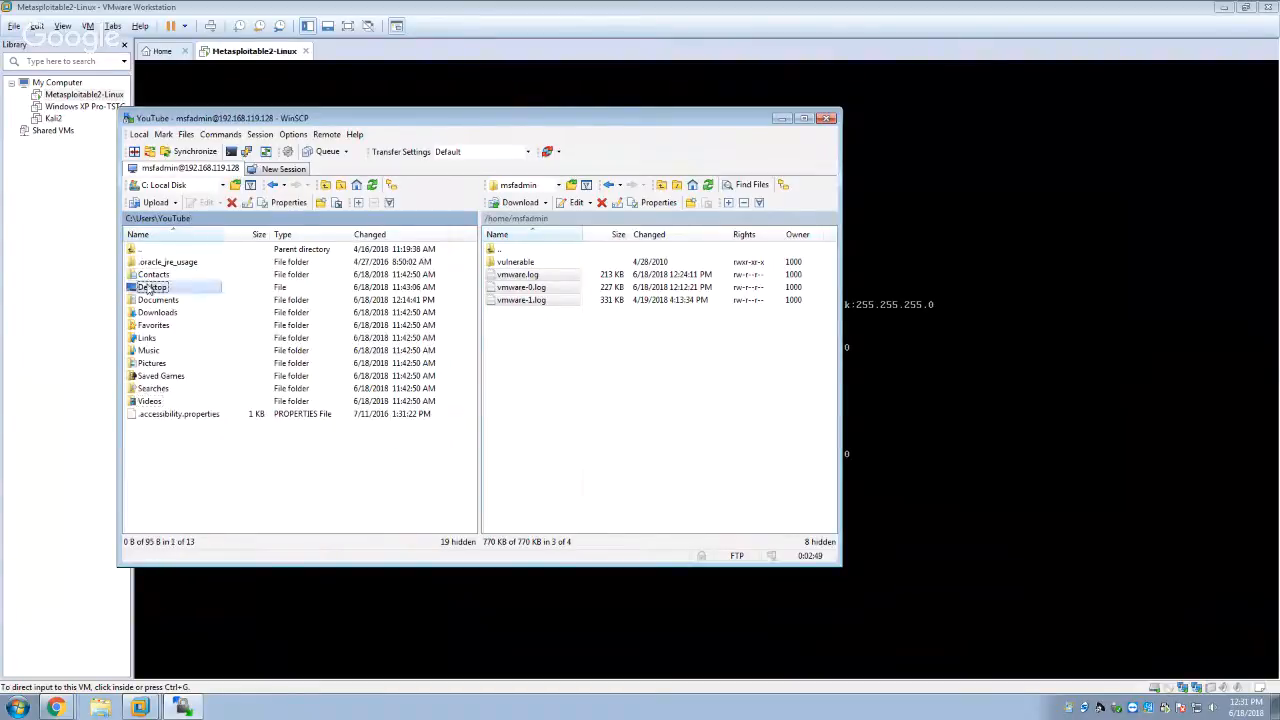
pyautogui.doubleClick(138, 250)
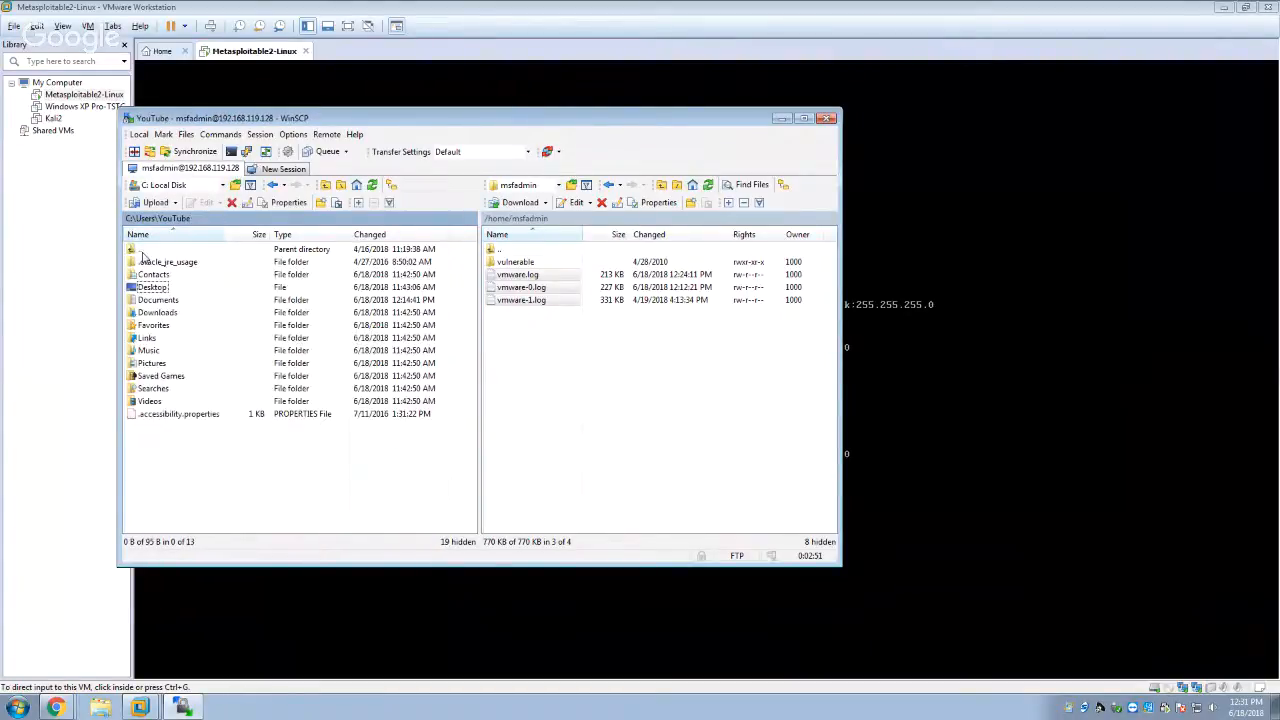
# Upload the toner inventory workbook from the local Downloads folder and the WinSCP desktop shortcut to /home/msfadmin
pyautogui.doubleClick(158, 312)
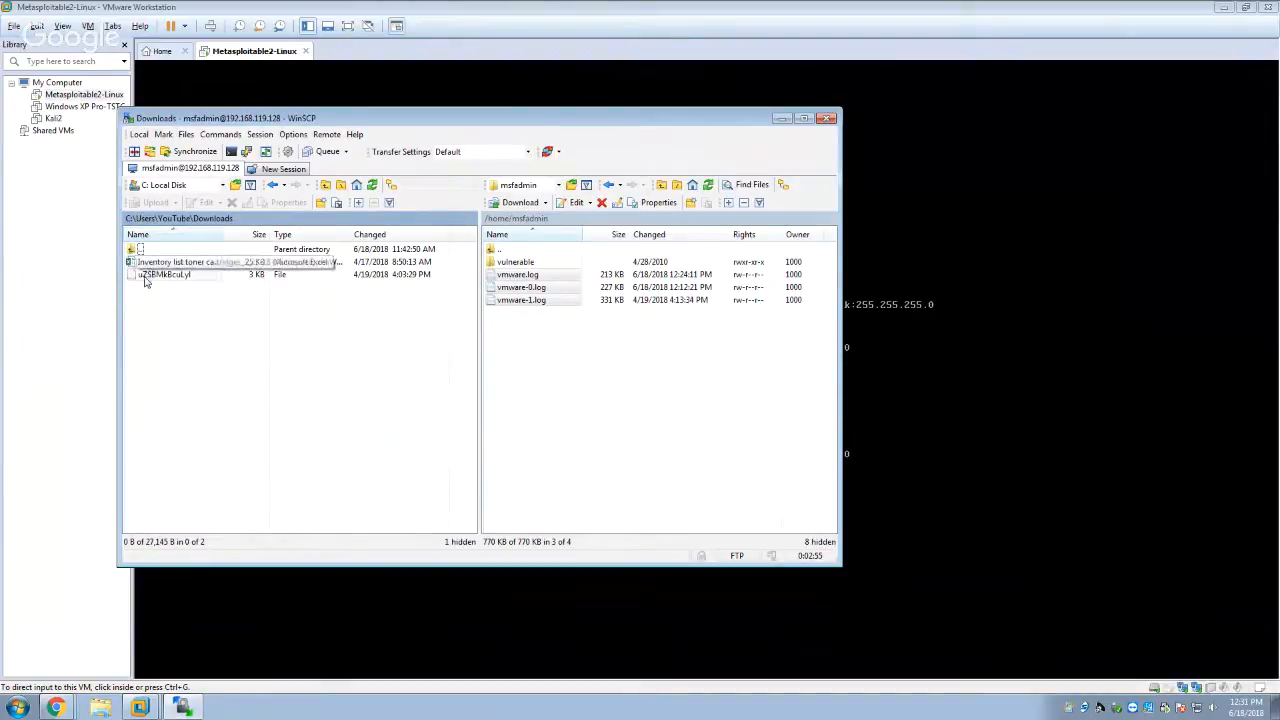
pyautogui.moveTo(155, 262); pyautogui.dragTo(570, 393)
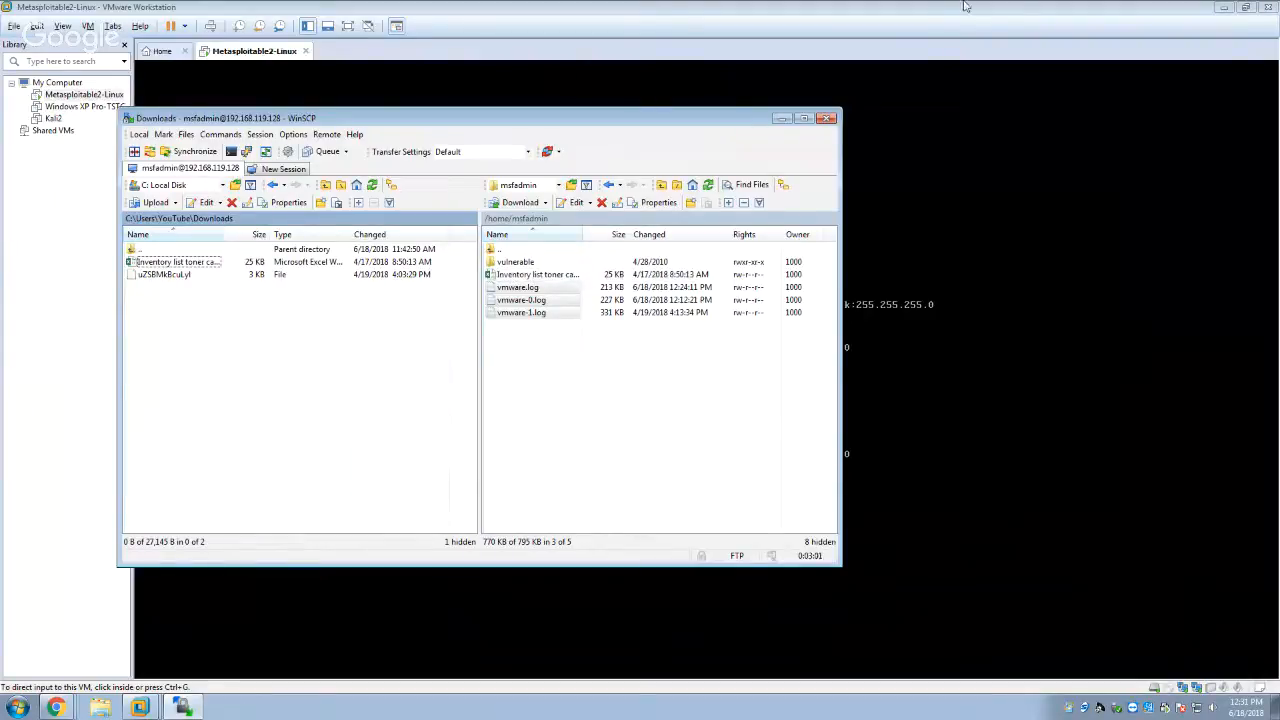
pyautogui.click(1234, 12)
pyautogui.click(1230, 9)
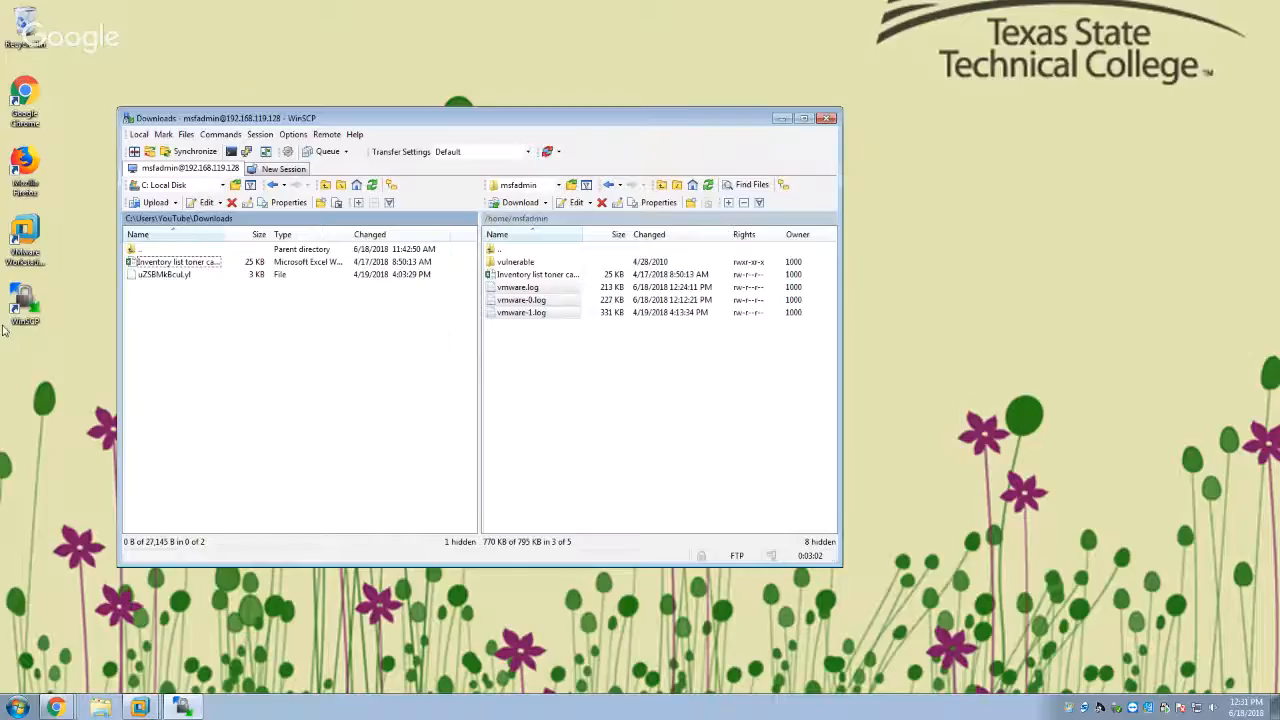
pyautogui.moveTo(3, 330); pyautogui.dragTo(794, 428)
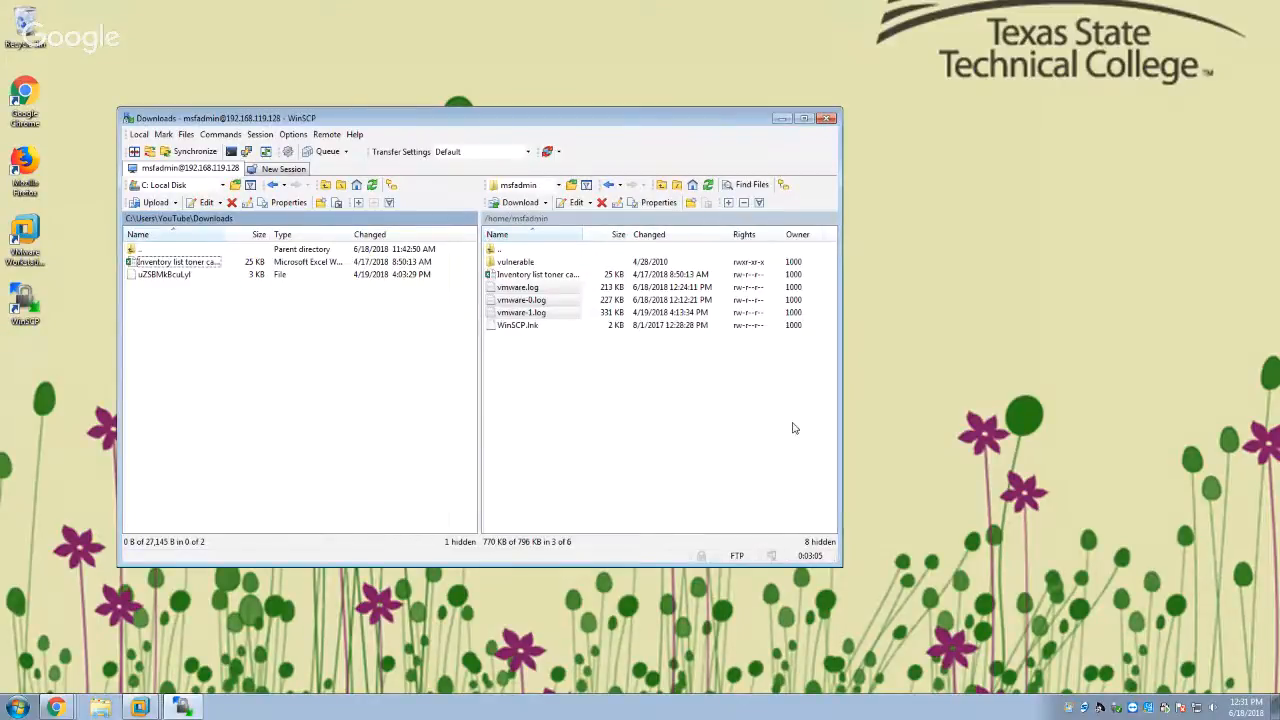
pyautogui.click(518, 325)
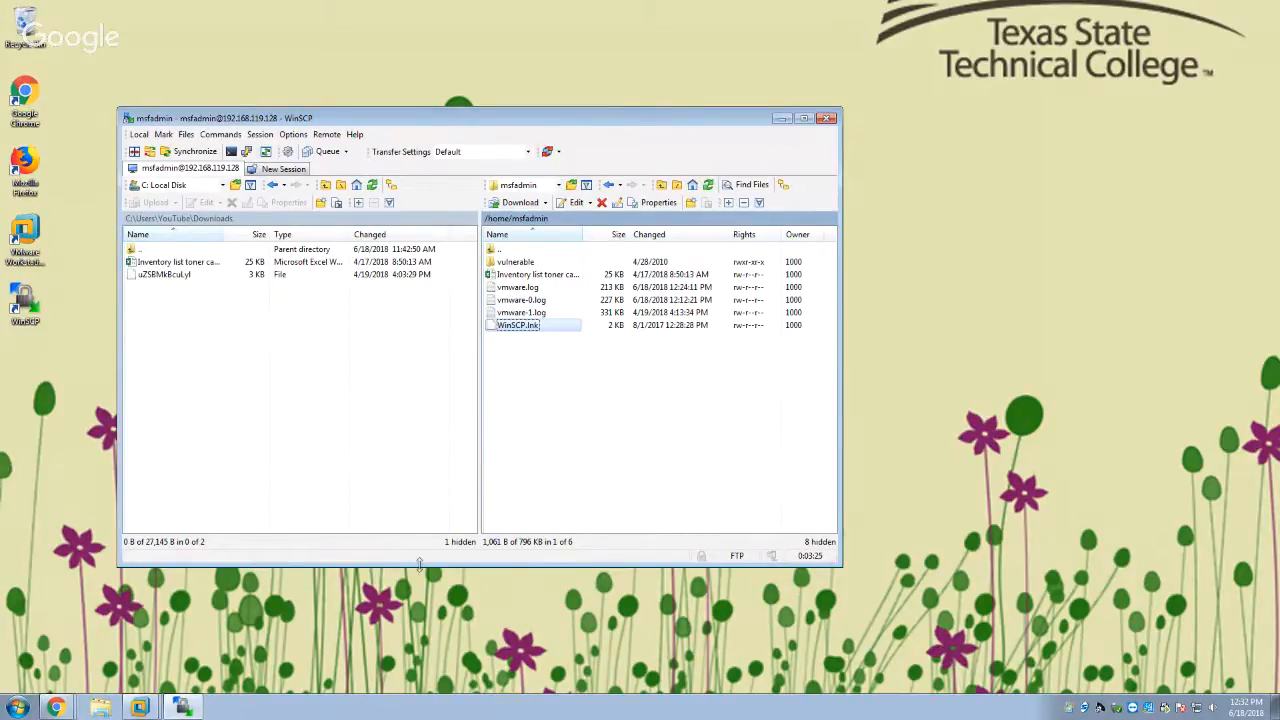
pyautogui.click(545, 203)
pyautogui.click(620, 432)
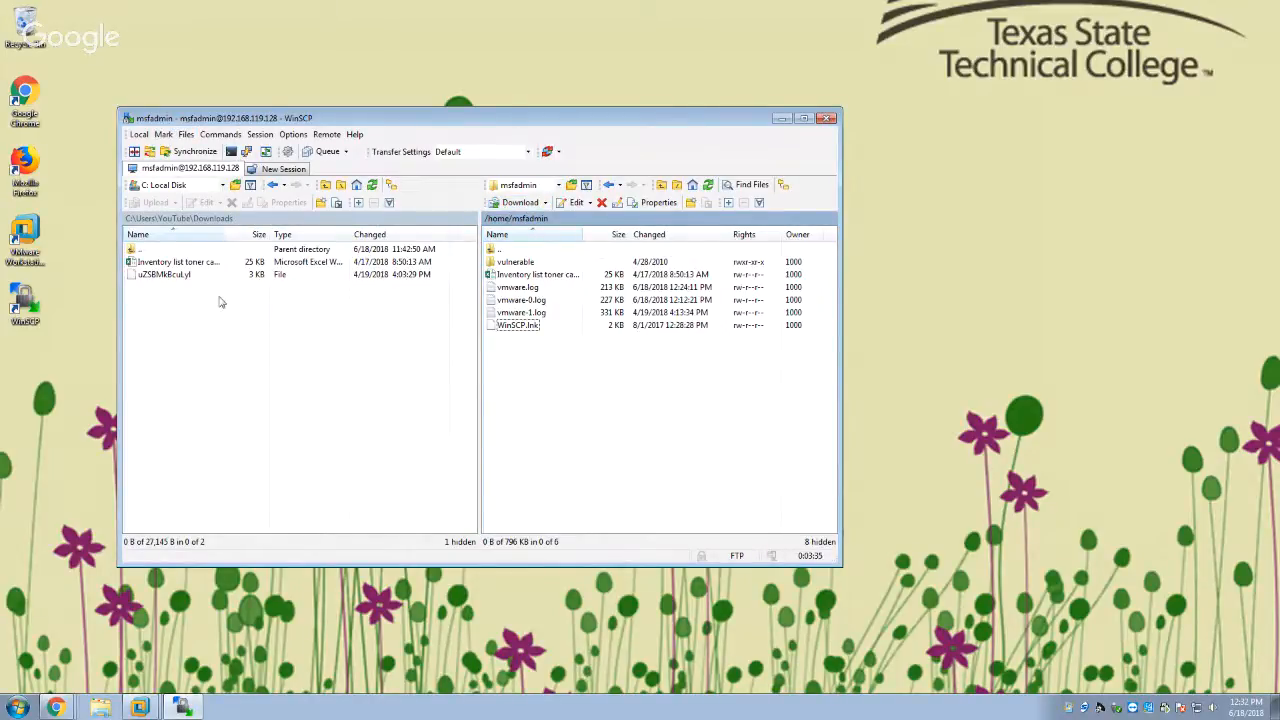
# Switch to the Metasploitable2-Linux console in VMware Workstation and try to run sudo restart, answering the account password prompt
pyautogui.click(180, 707)
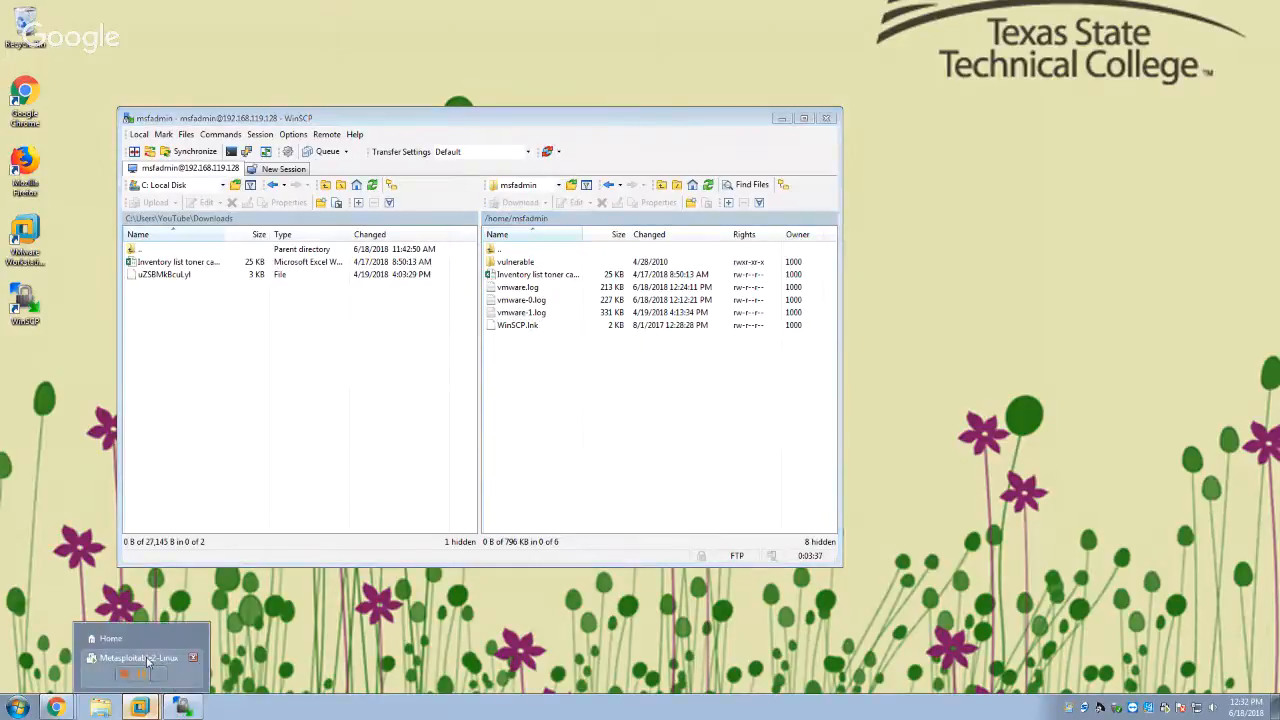
pyautogui.click(140, 658)
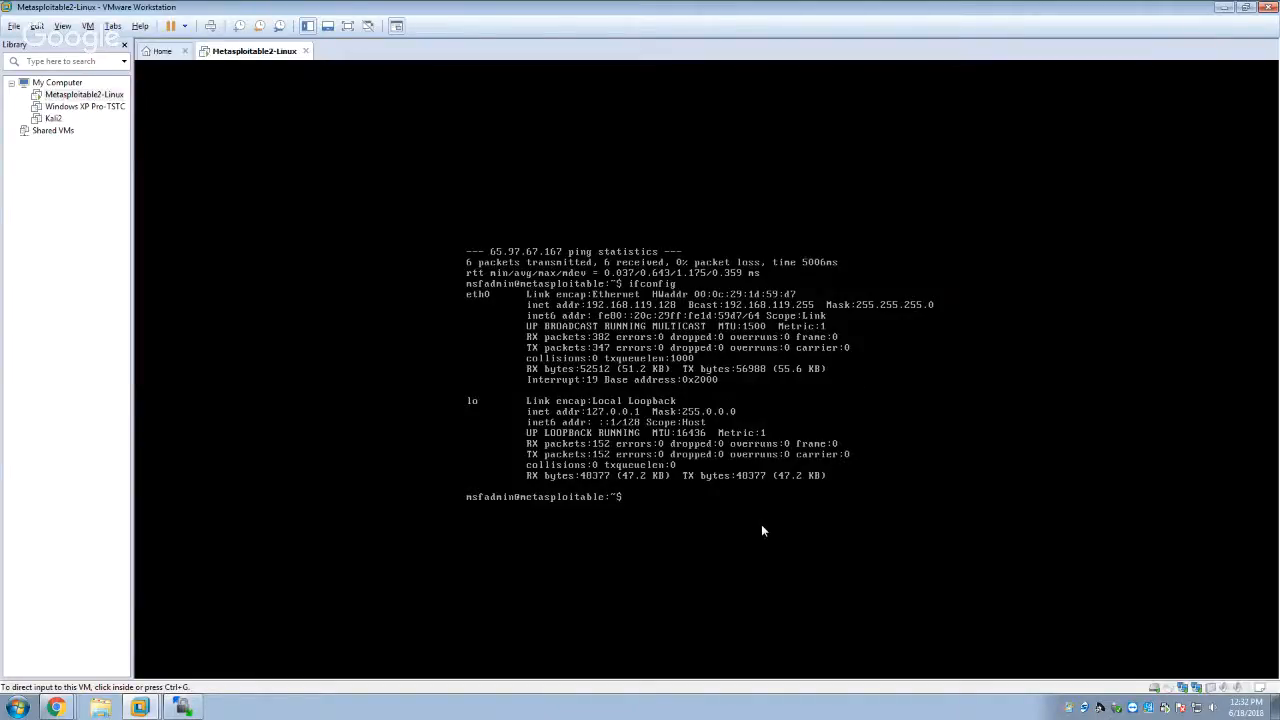
pyautogui.click(761, 526)
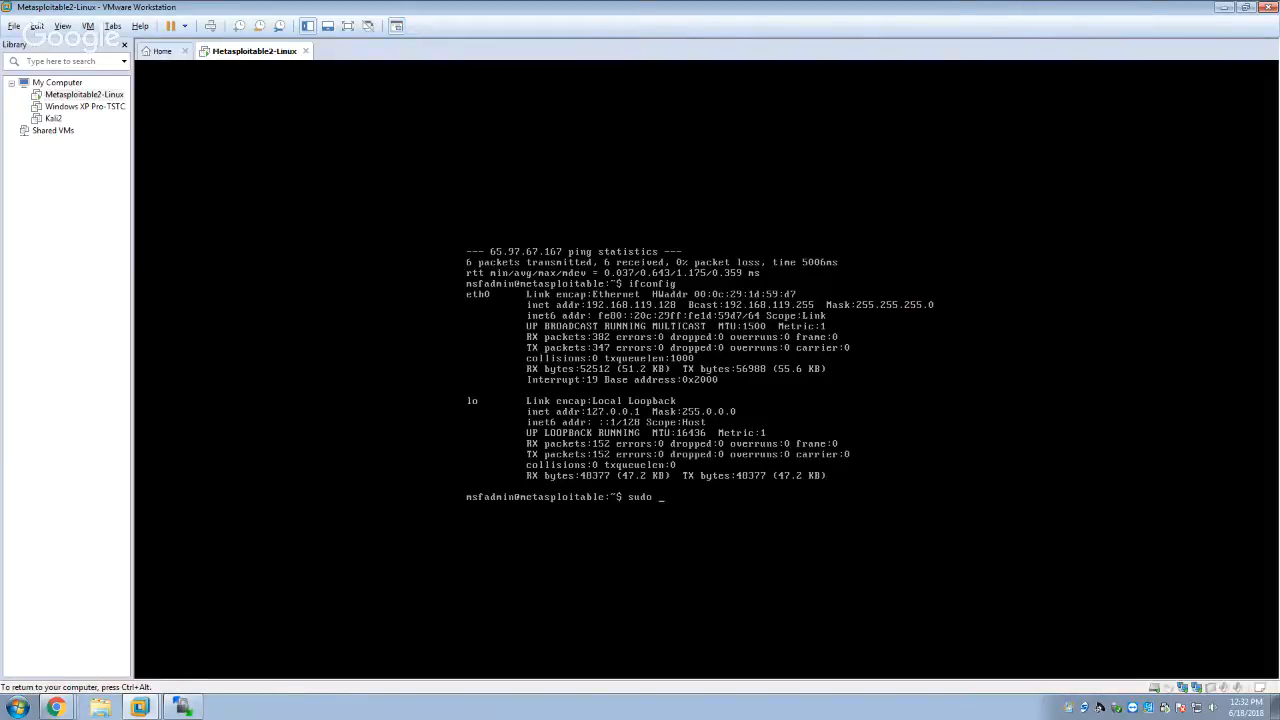
pyautogui.write('sudo restart')
pyautogui.press('Return')
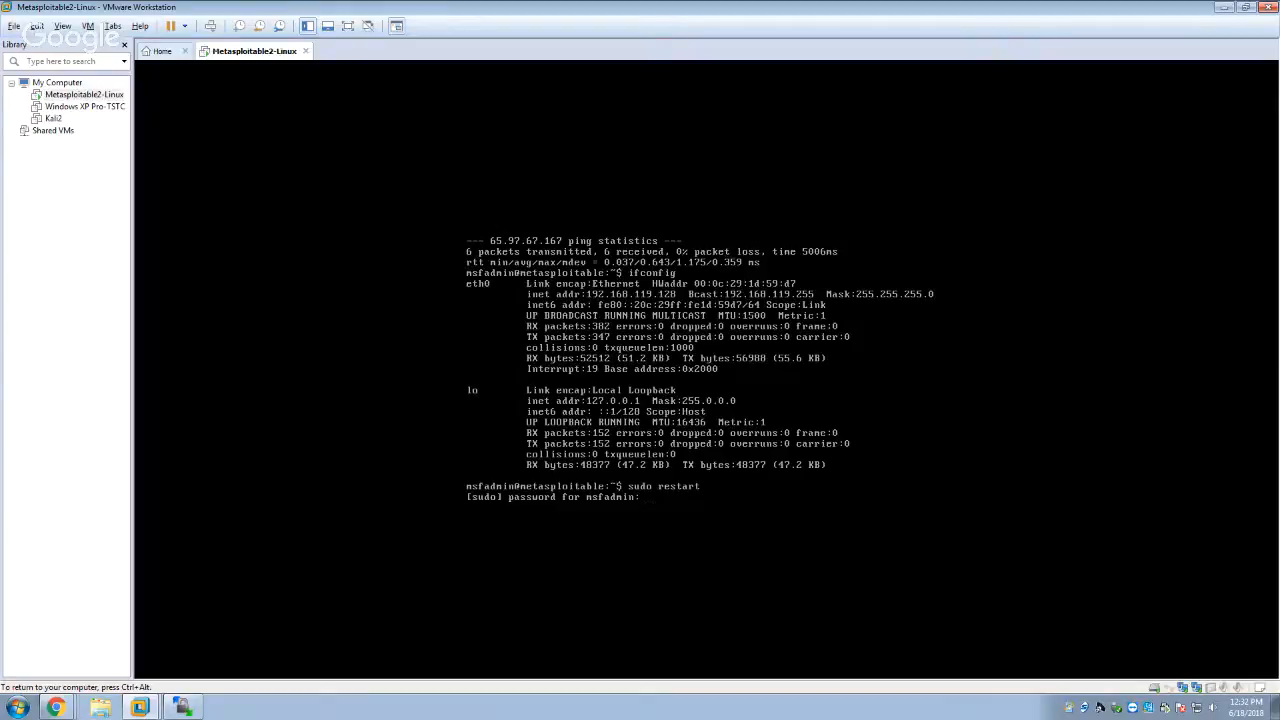
pyautogui.press('Return')
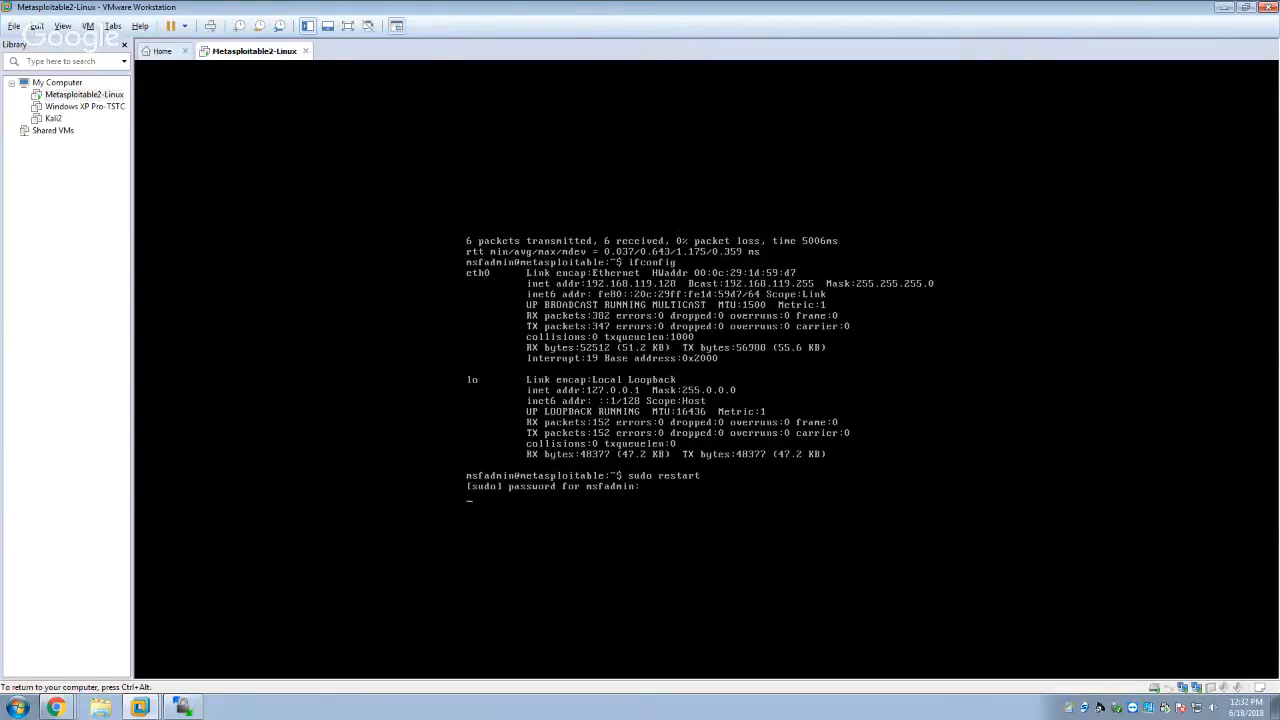
pyautogui.press('Return')
pyautogui.press('Return')
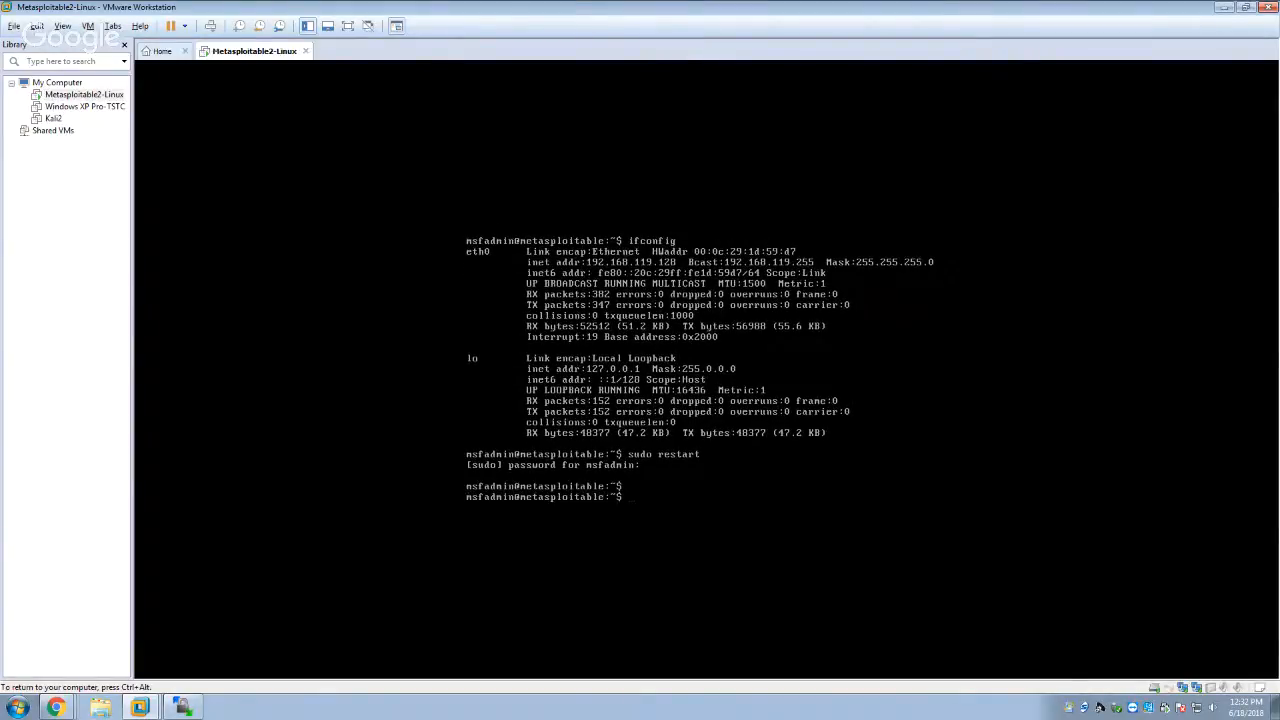
# Open a root shell in the virtual machine with sudo su, enter the account password, and return control to the host
pyautogui.hotkey('ctrl', 'alt')
pyautogui.click(880, 425)
pyautogui.write('sujdo s')
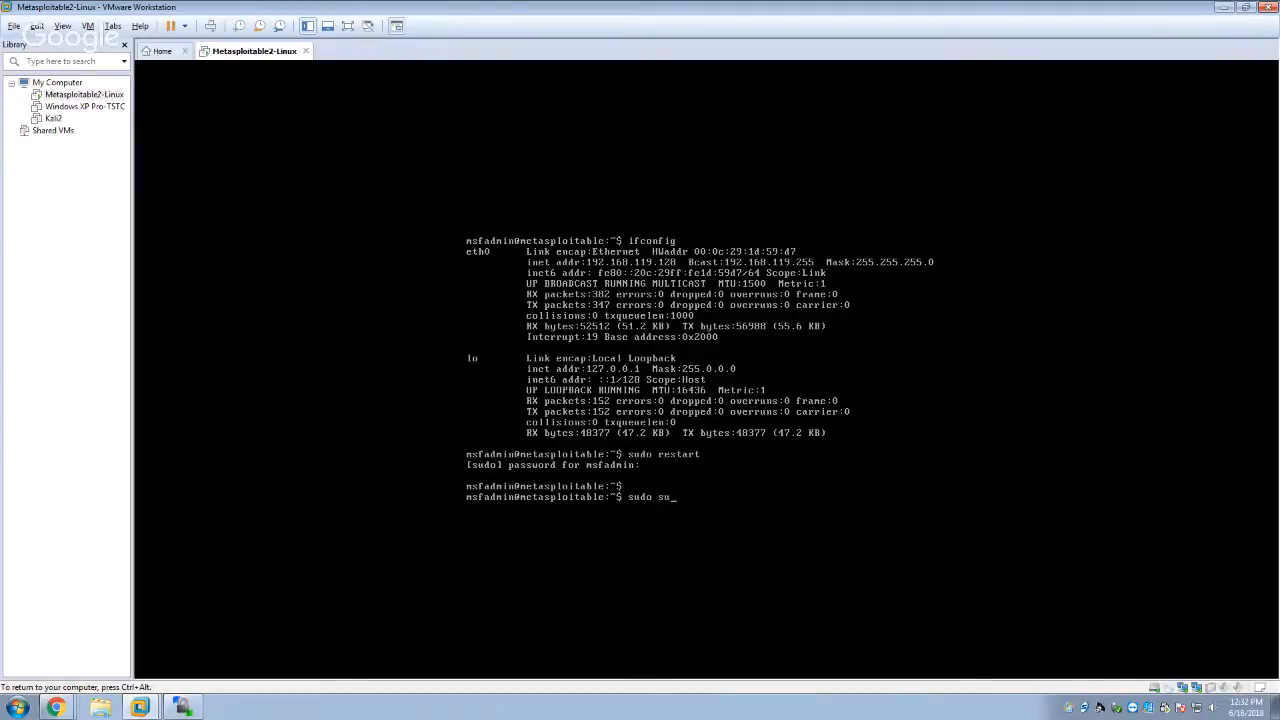
pyautogui.write('u')
pyautogui.press('Return')
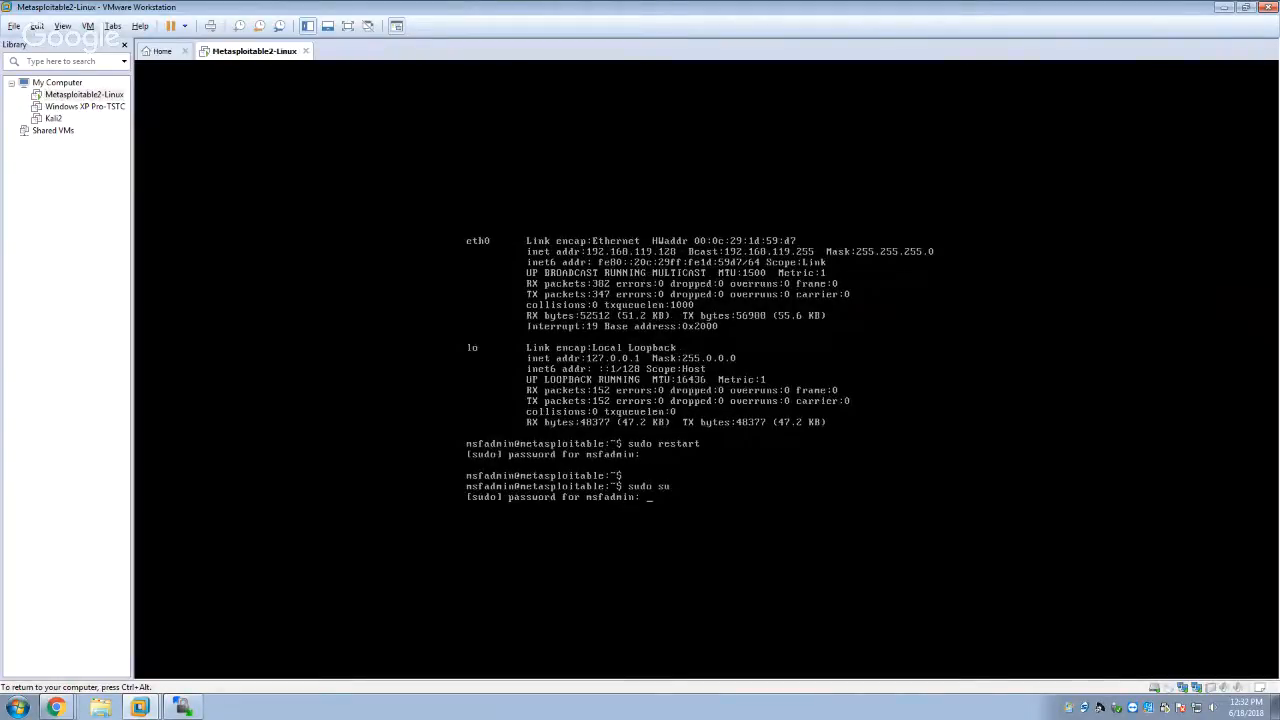
pyautogui.press('Return')
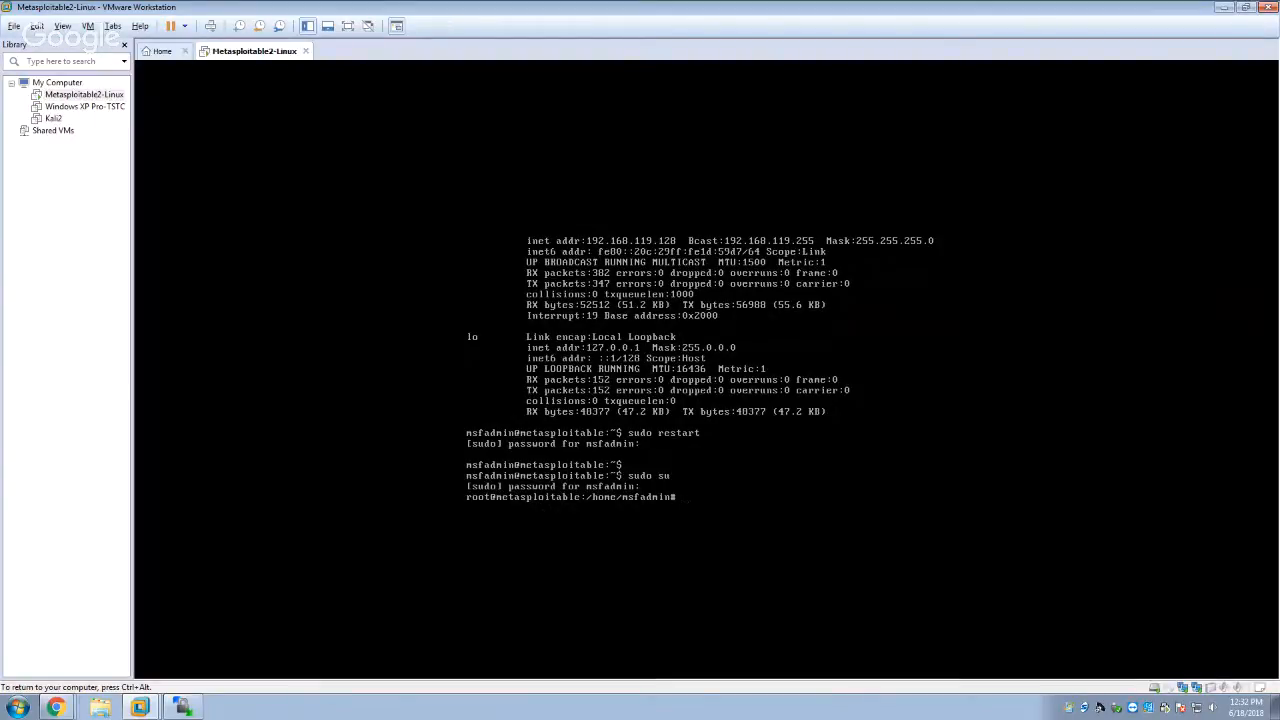
pyautogui.hotkey('ctrl', 'alt')
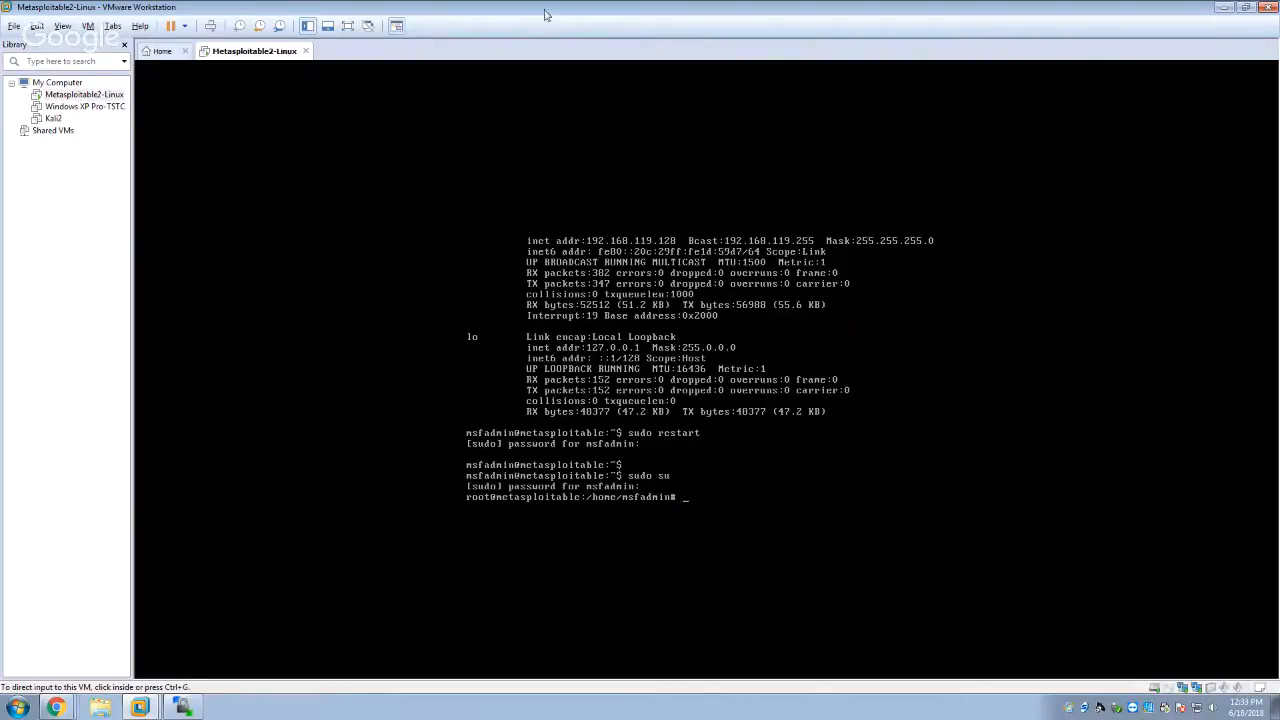
# Switch back to WinSCP, check the user and service folders under the remote /home, and return to /home/msfadmin
pyautogui.hotkey('alt', 'Tab')
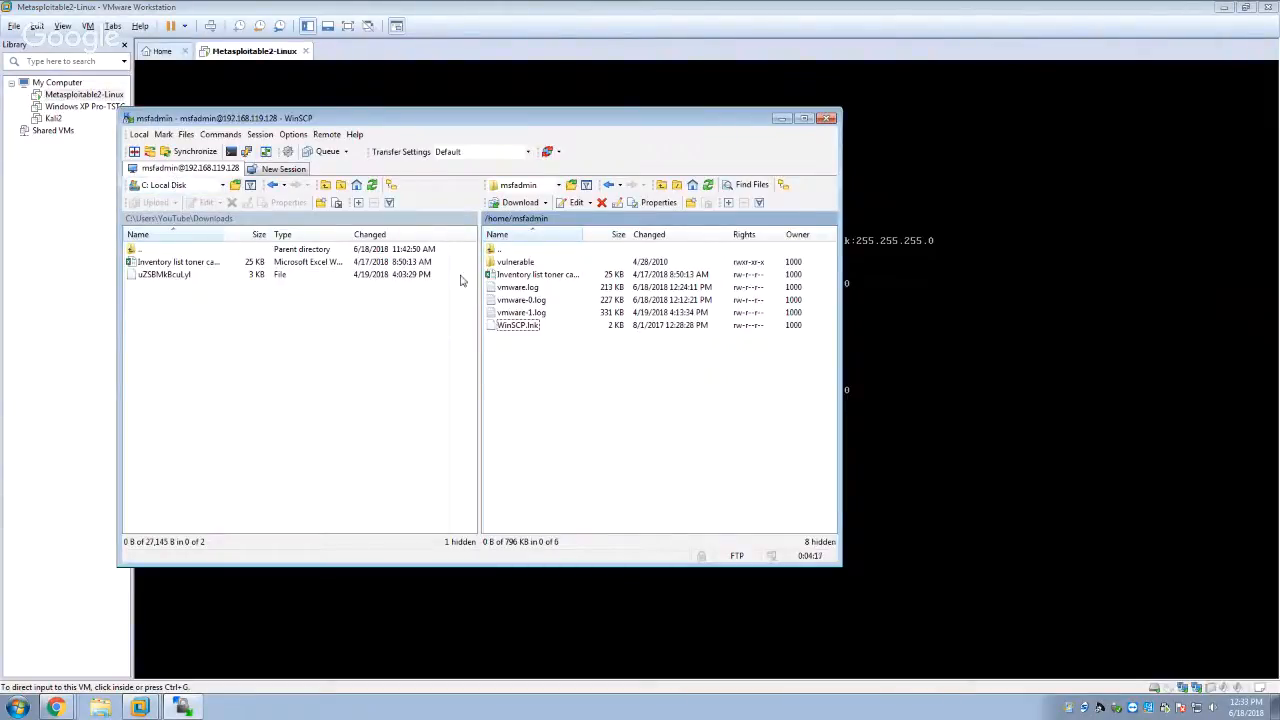
pyautogui.doubleClick(503, 250)
pyautogui.doubleClick(503, 252)
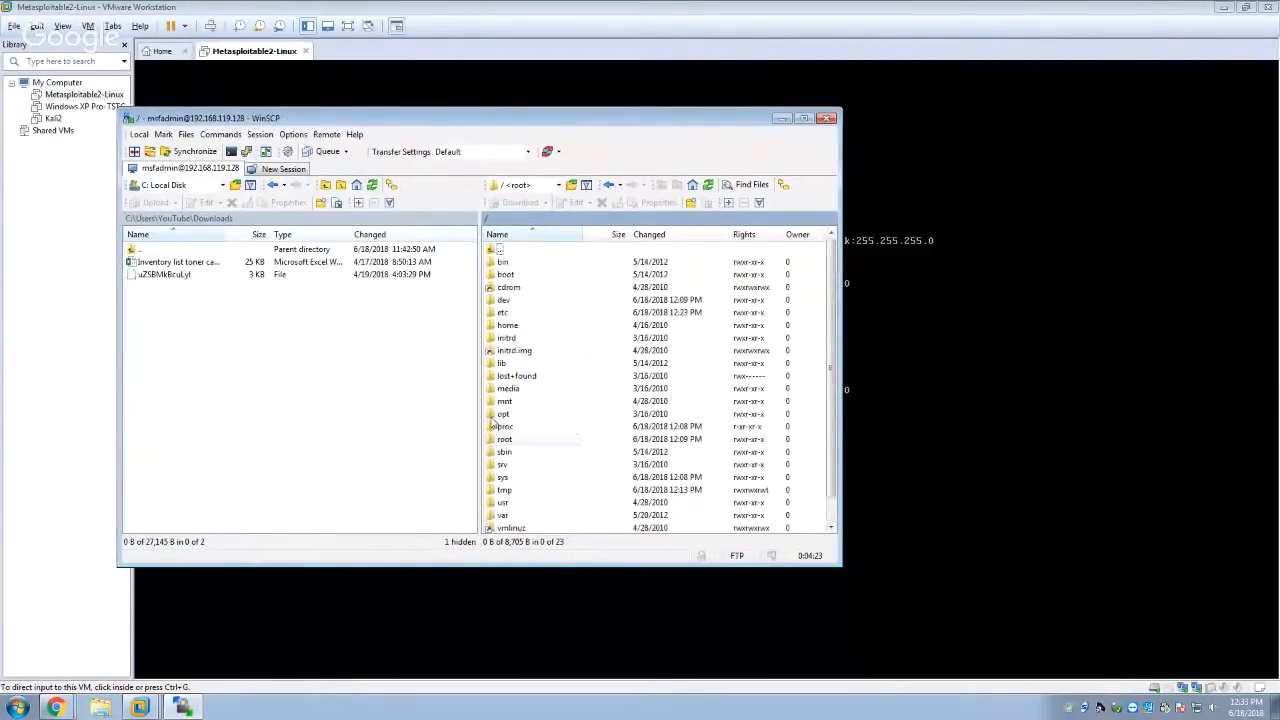
pyautogui.doubleClick(507, 325)
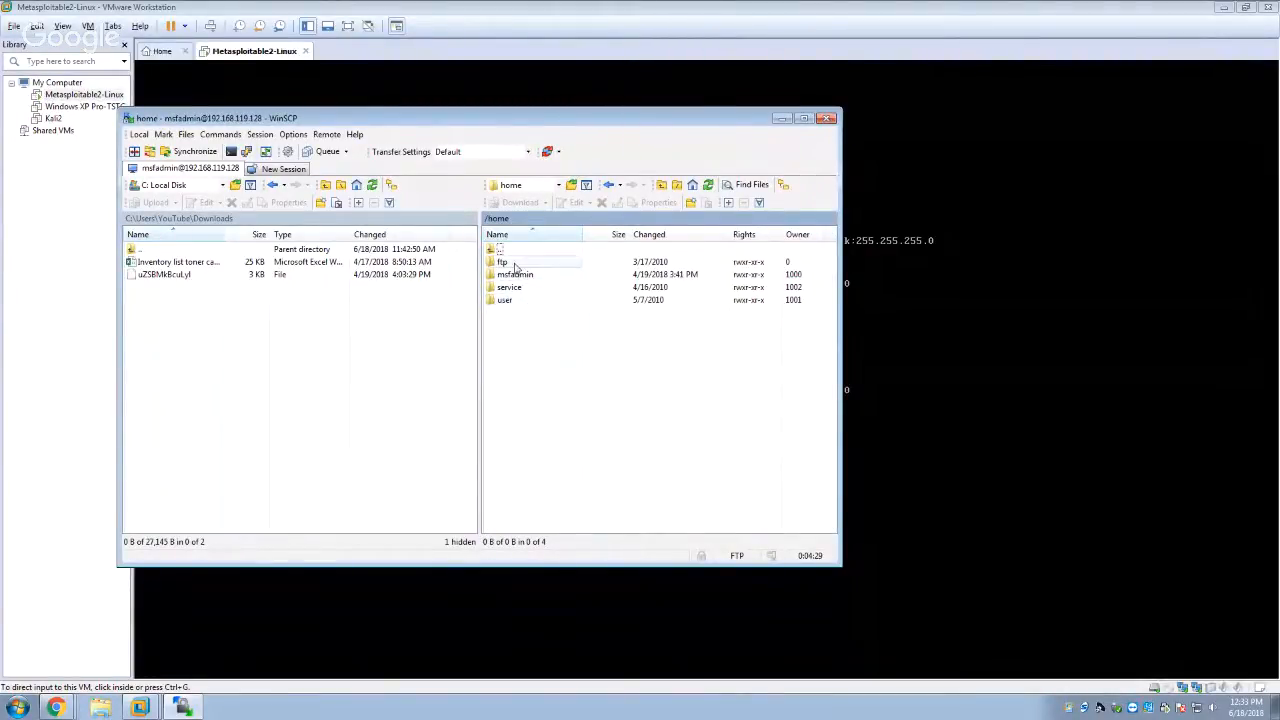
pyautogui.doubleClick(518, 300)
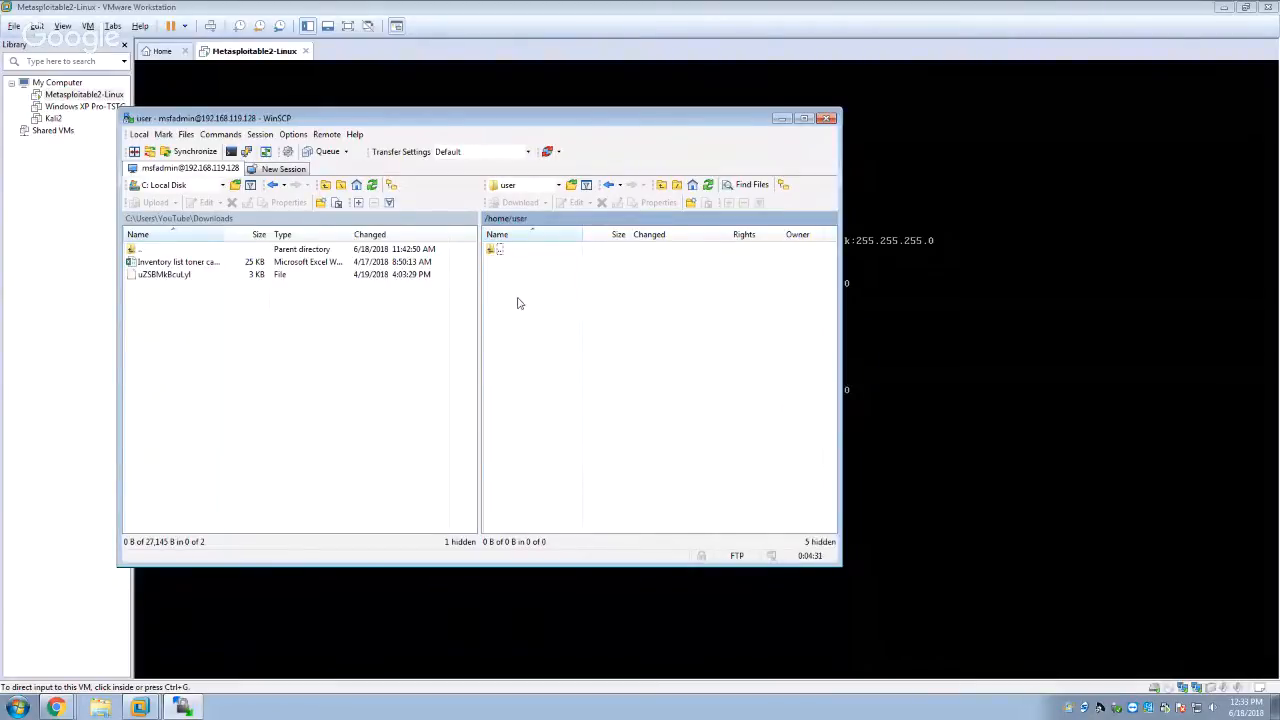
pyautogui.doubleClick(500, 250)
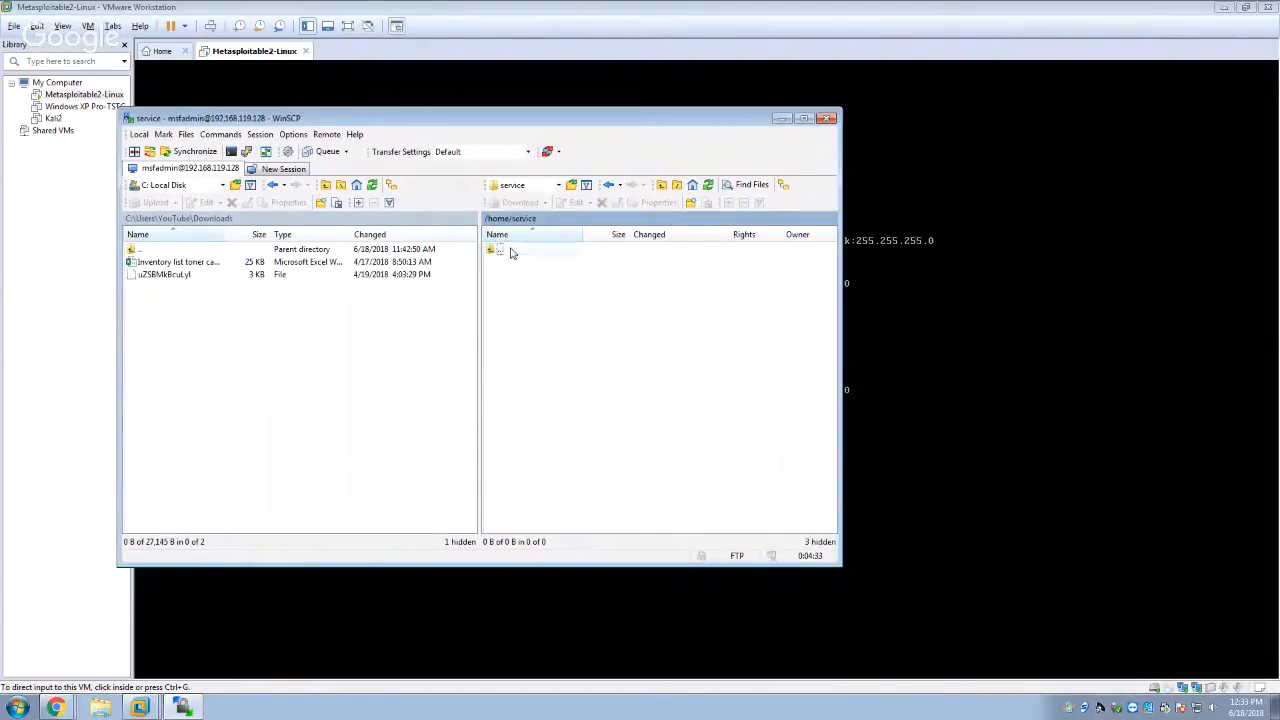
pyautogui.doubleClick(515, 274)
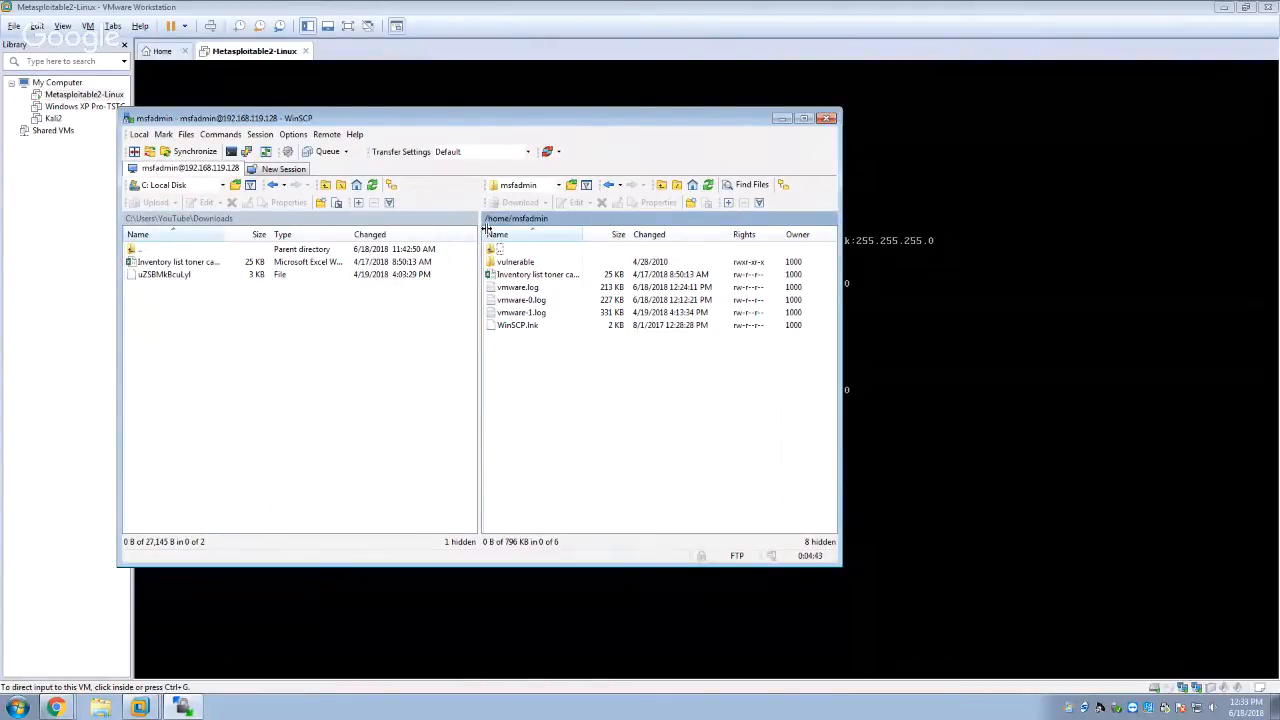
# Open the WinSCP command console for the session and try to run ls in /home/msfadmin
pyautogui.click(230, 152)
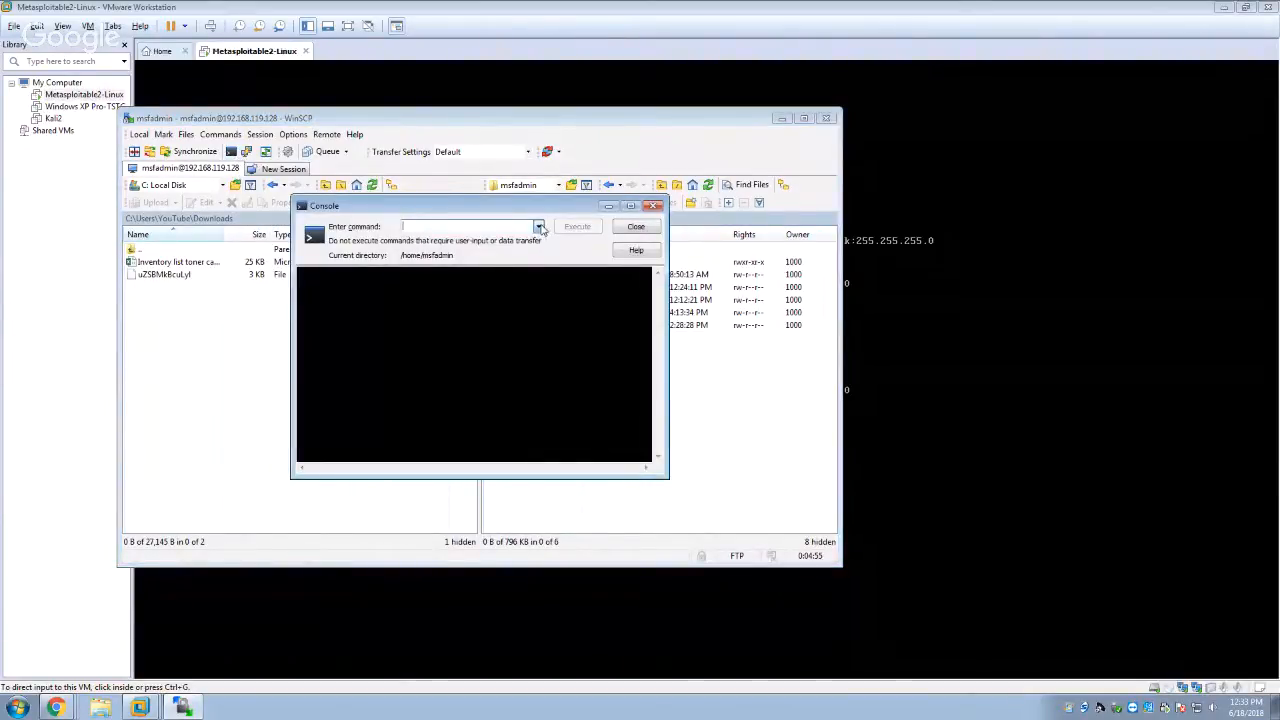
pyautogui.write('ls')
pyautogui.press('Return')
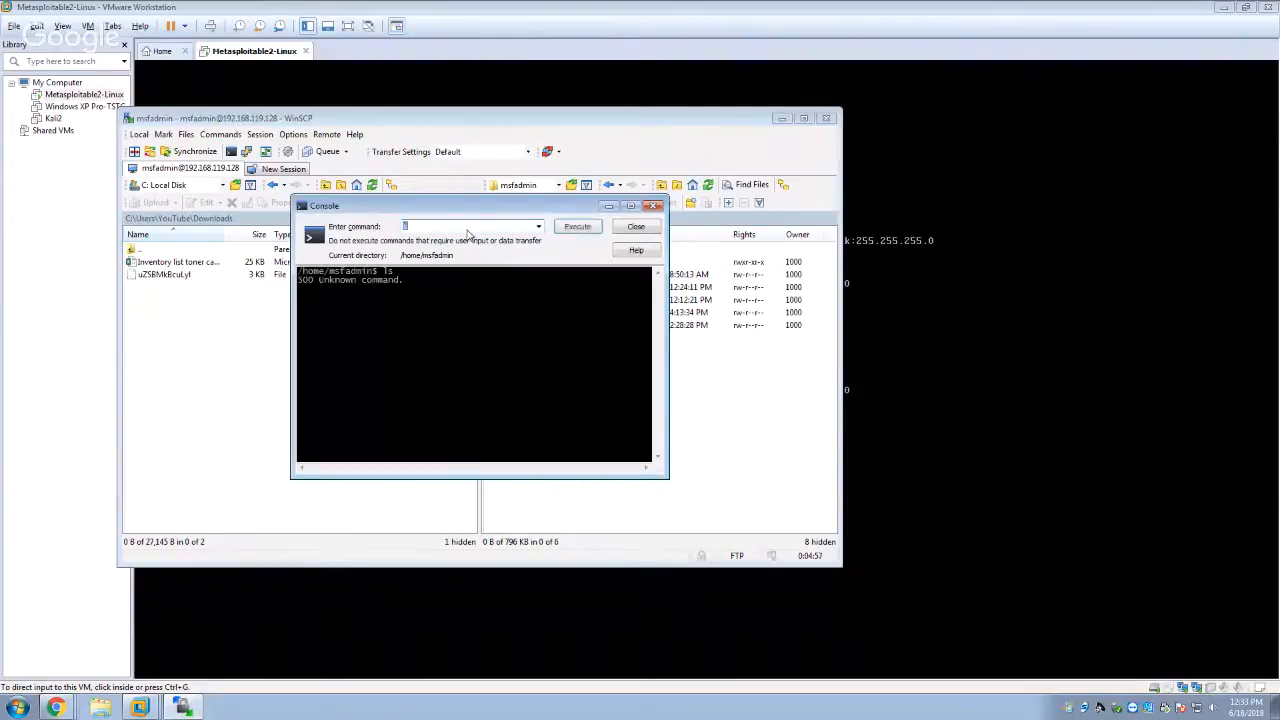
pyautogui.click(562, 231)
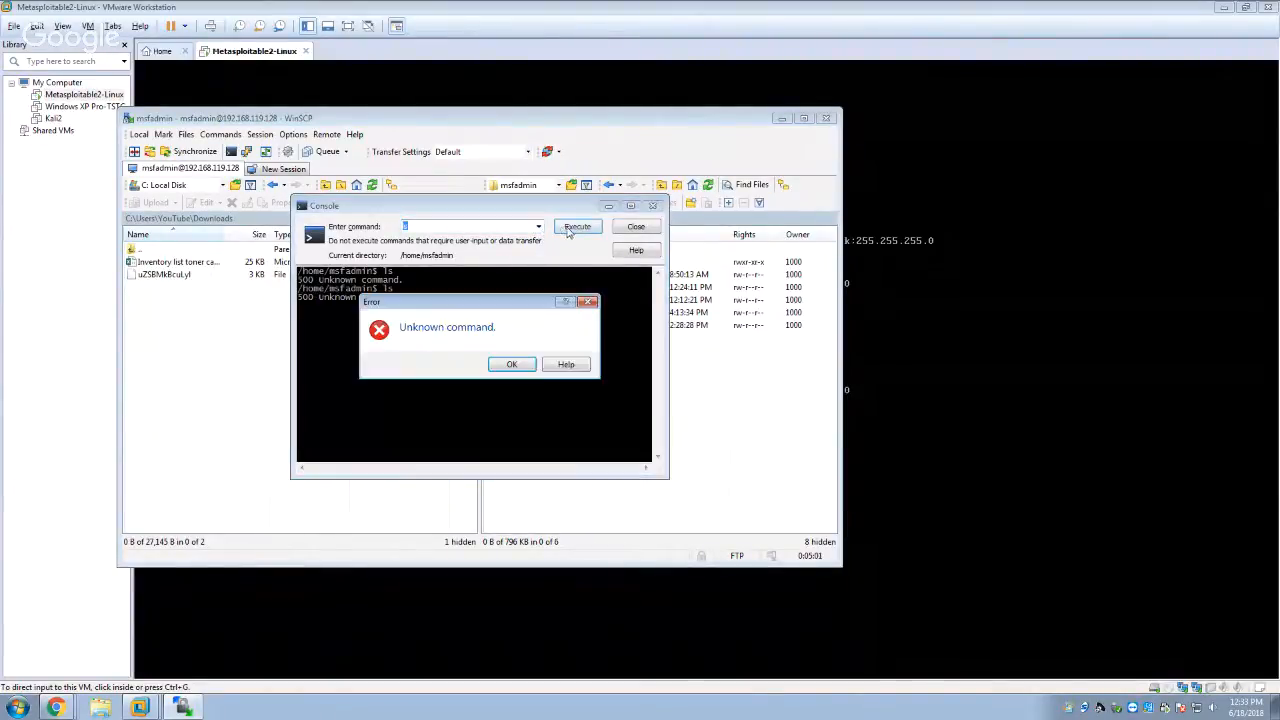
pyautogui.click(524, 366)
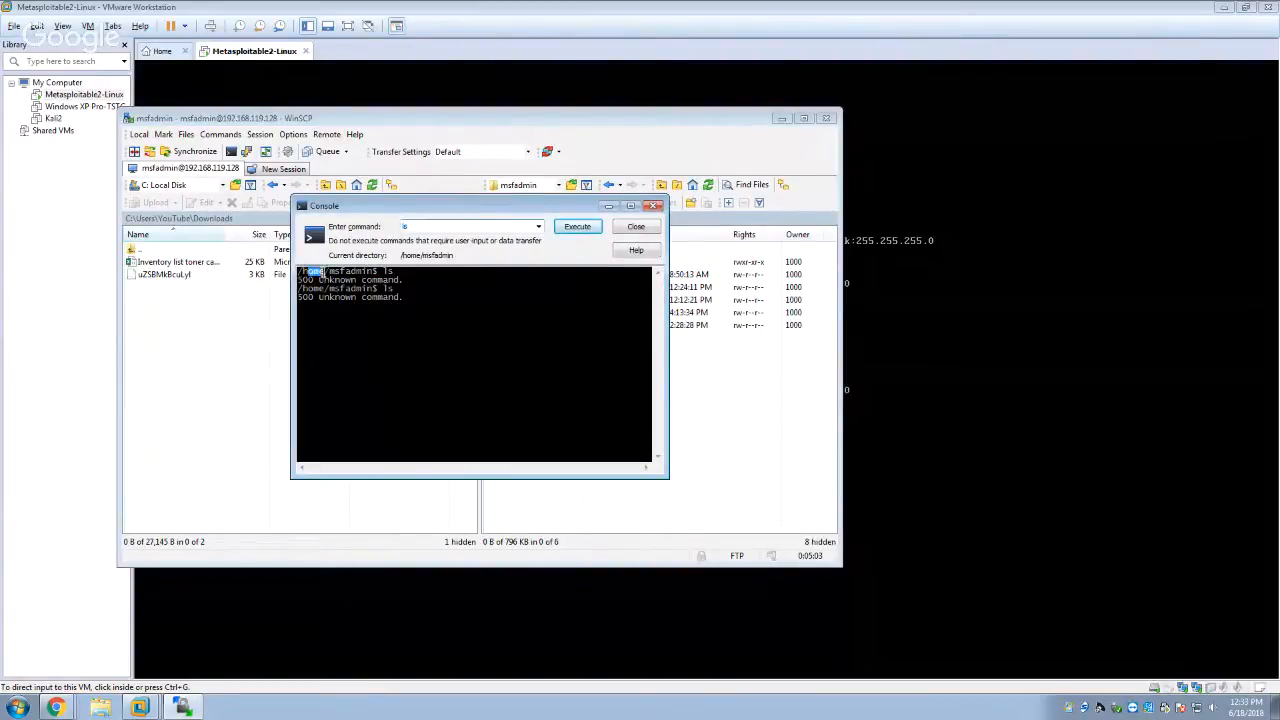
# Try the dir command in the console instead and close the console
pyautogui.moveTo(300, 269); pyautogui.dragTo(422, 308)
pyautogui.click(435, 226)
pyautogui.write('dir')
pyautogui.press('Return')
pyautogui.press('Return')
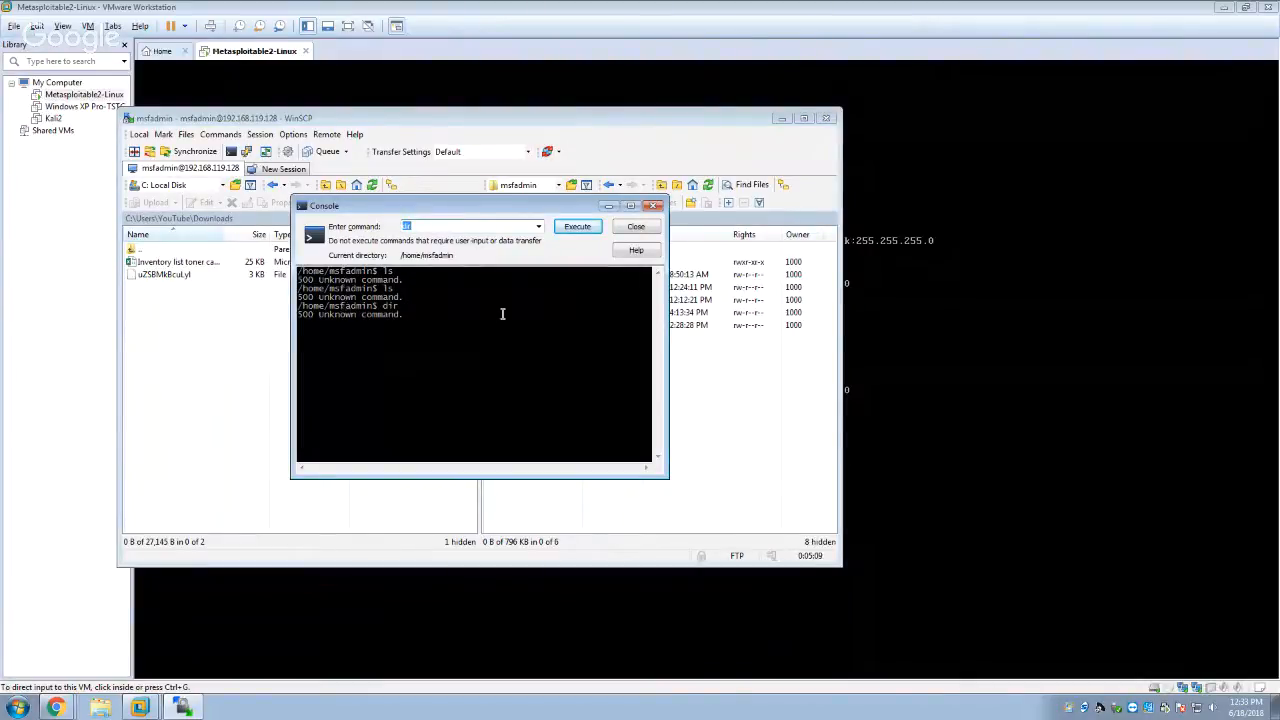
pyautogui.click(635, 228)
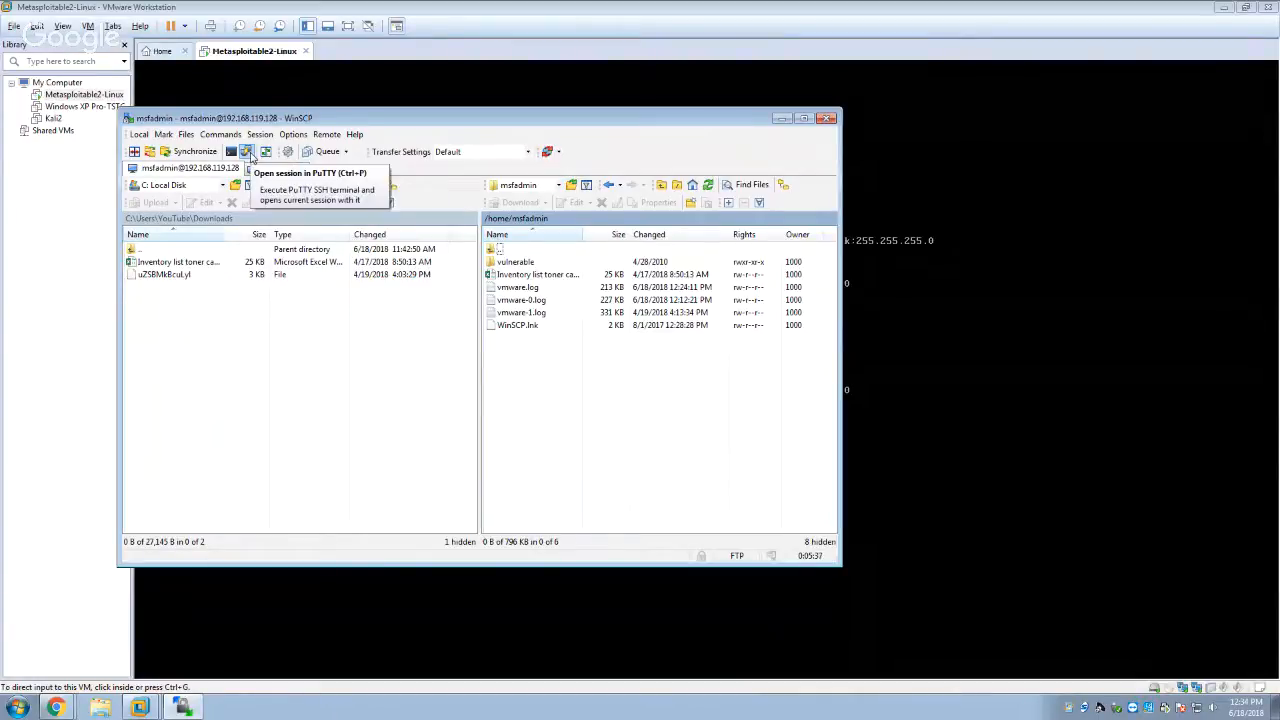
# Open the current session in PuTTY and check the program's version information
pyautogui.click(247, 153)
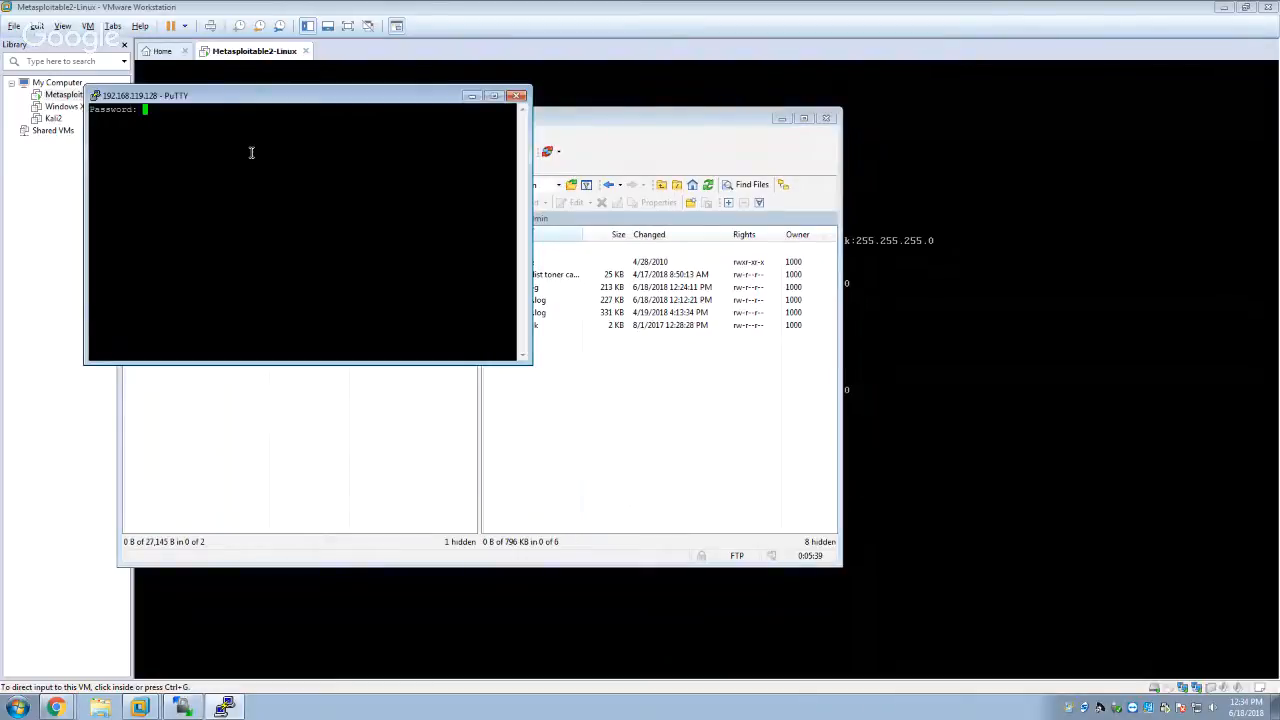
pyautogui.moveTo(295, 95); pyautogui.dragTo(643, 141)
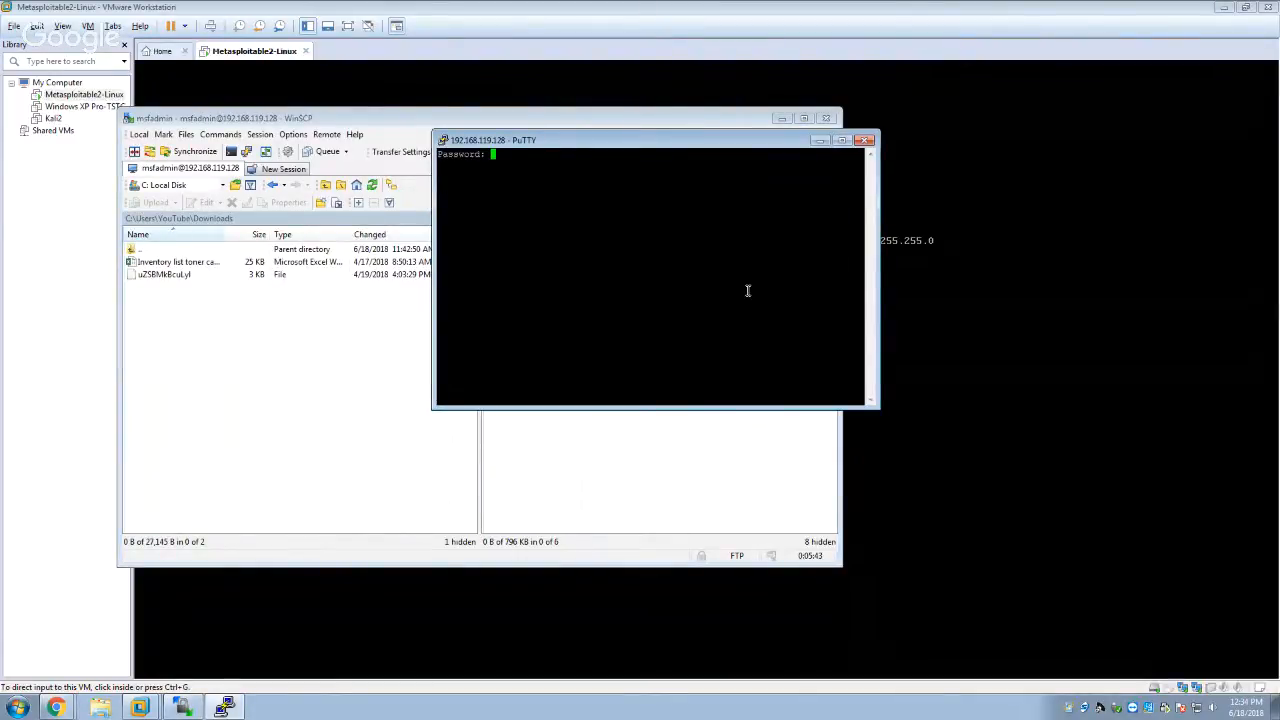
pyautogui.rightClick(646, 141)
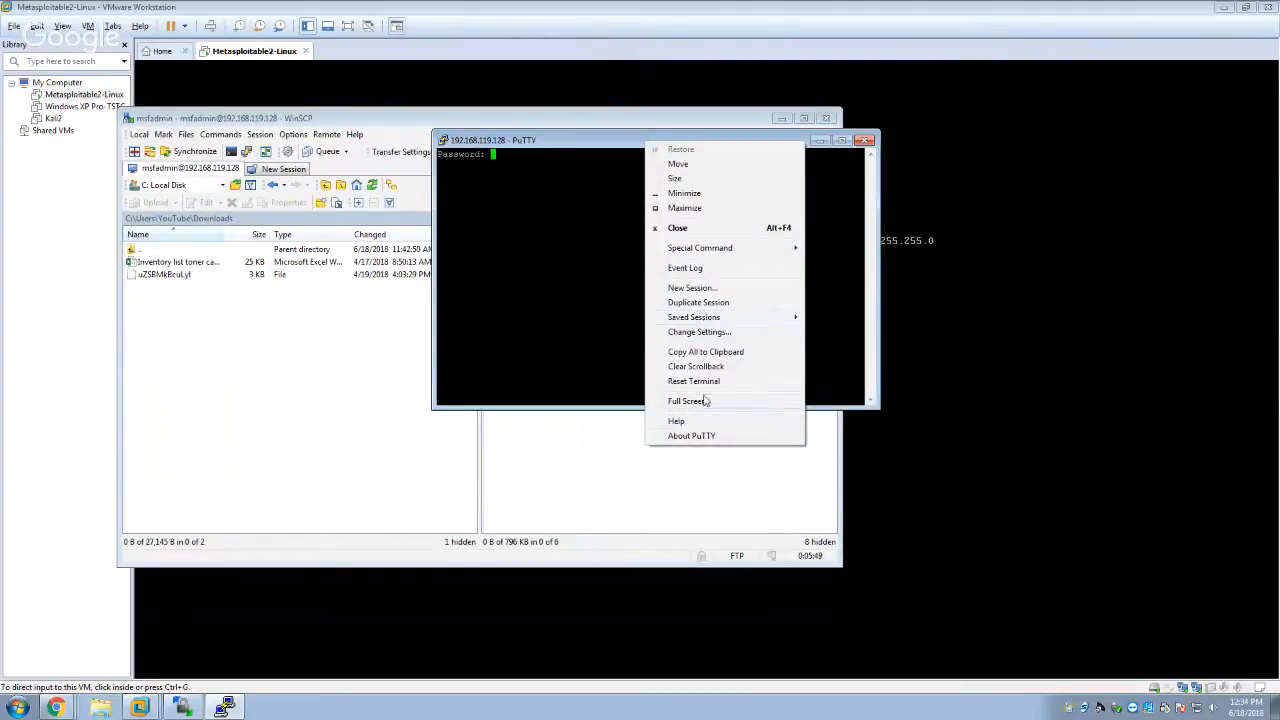
pyautogui.click(695, 436)
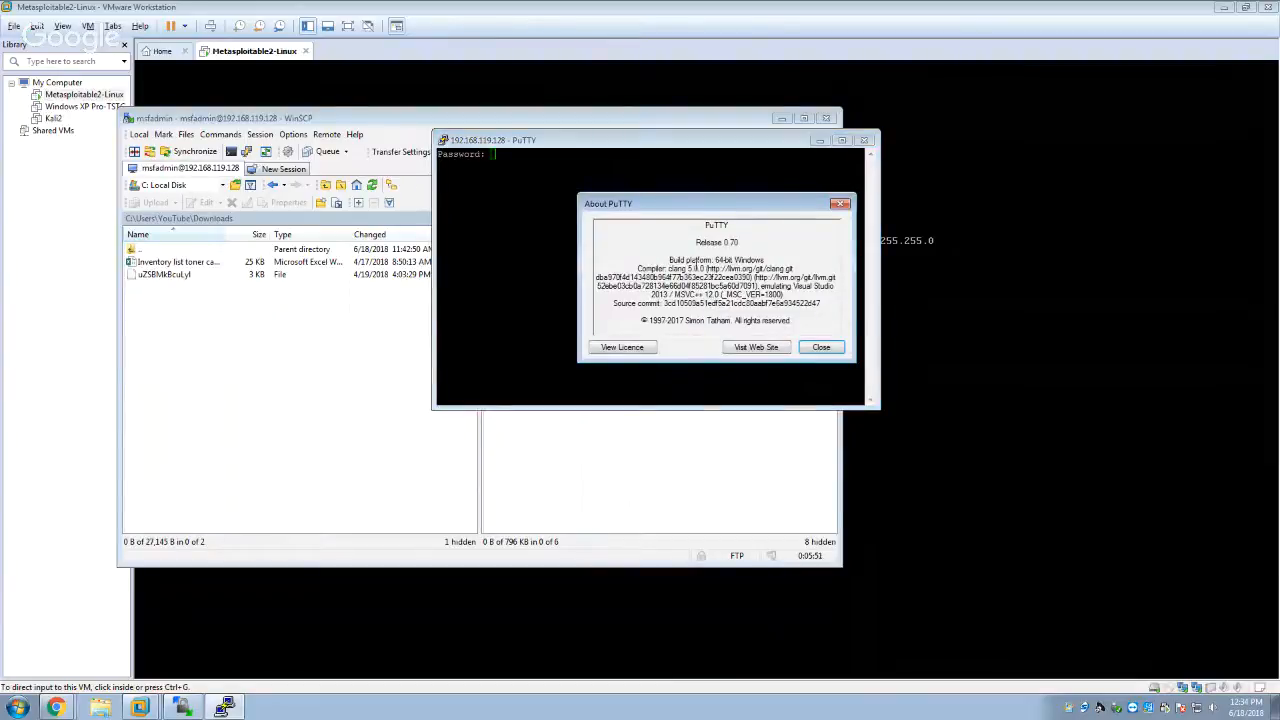
pyautogui.click(815, 348)
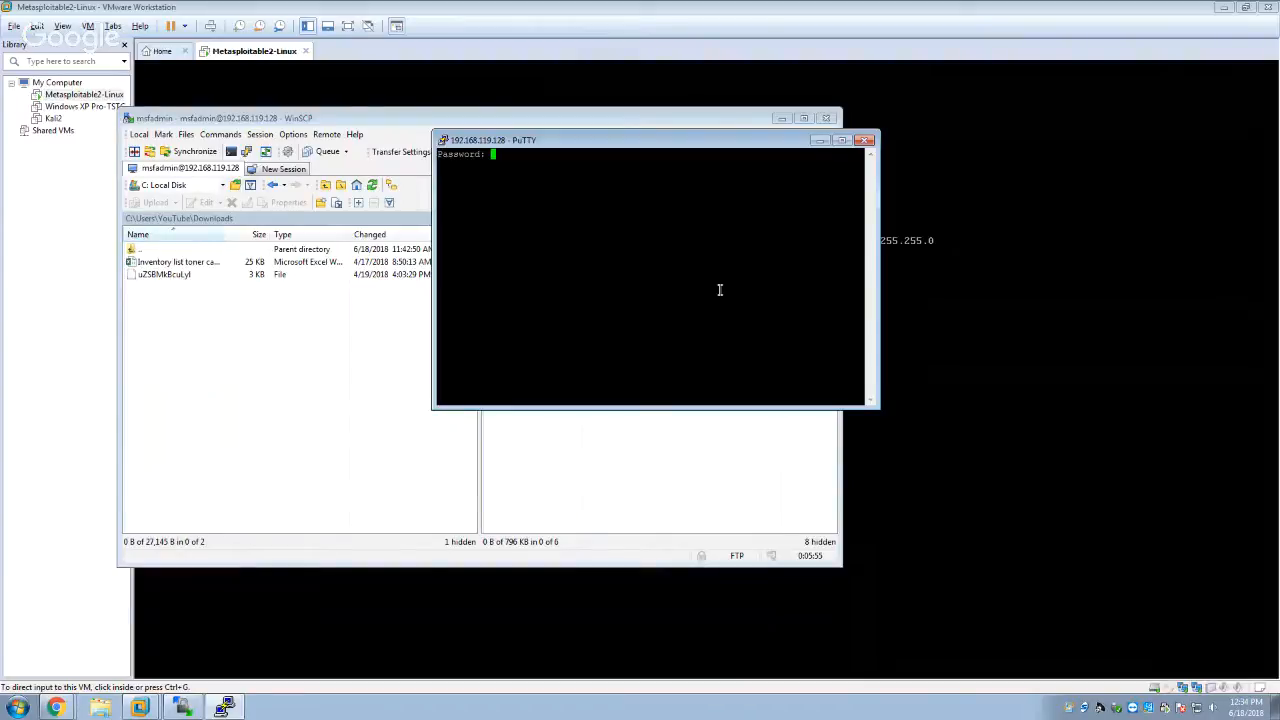
# Log in to the PuTTY session with the account password and run ifconfig
pyautogui.doubleClick(690, 264)
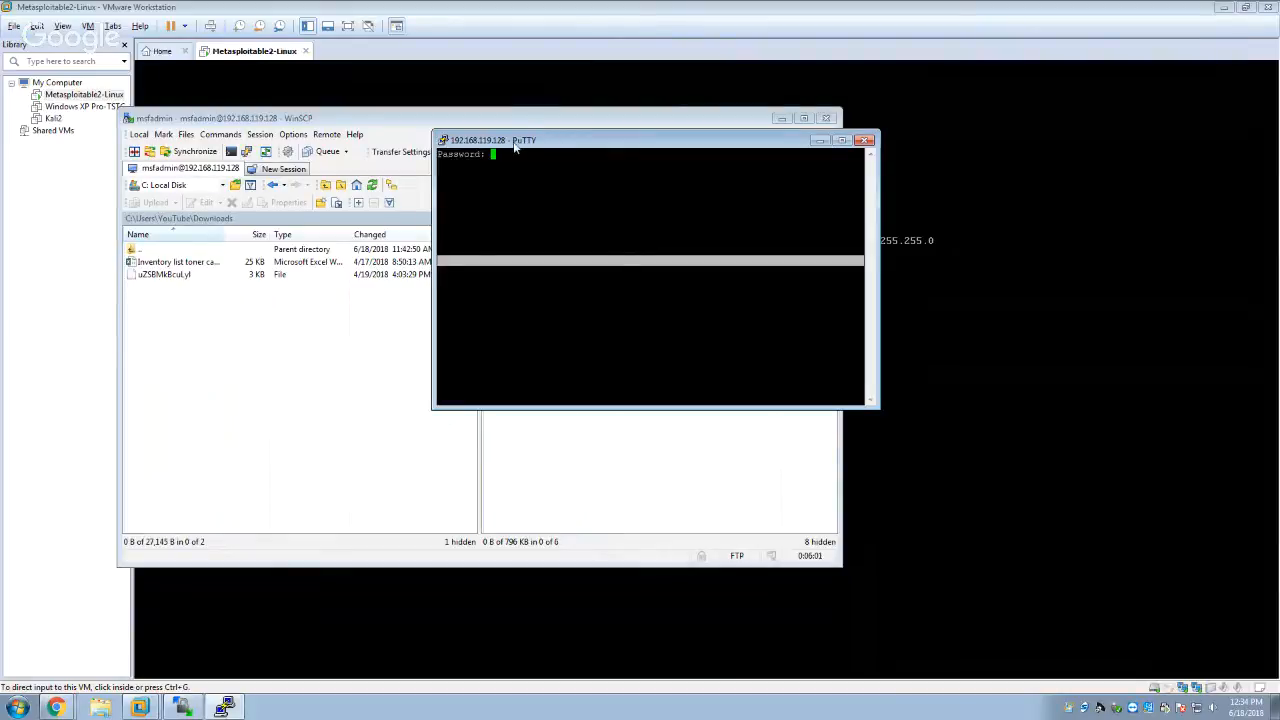
pyautogui.press('Return')
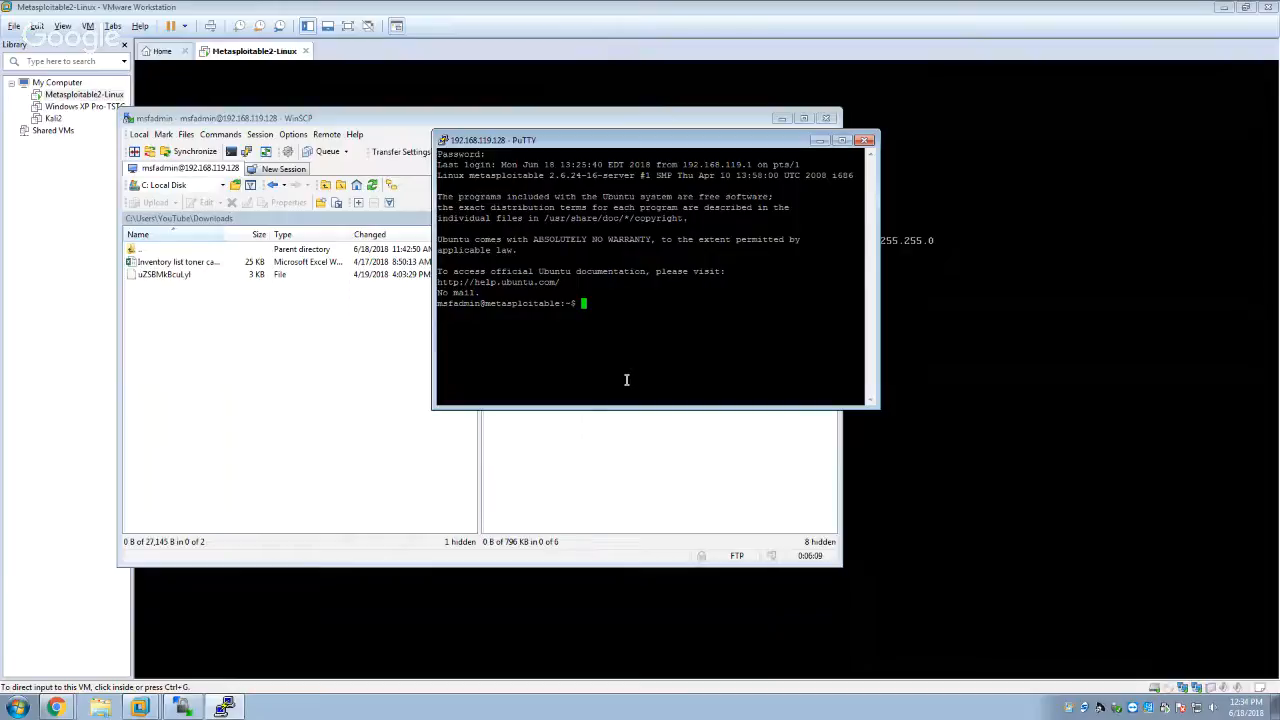
pyautogui.write('ifconfig')
pyautogui.press('Return')
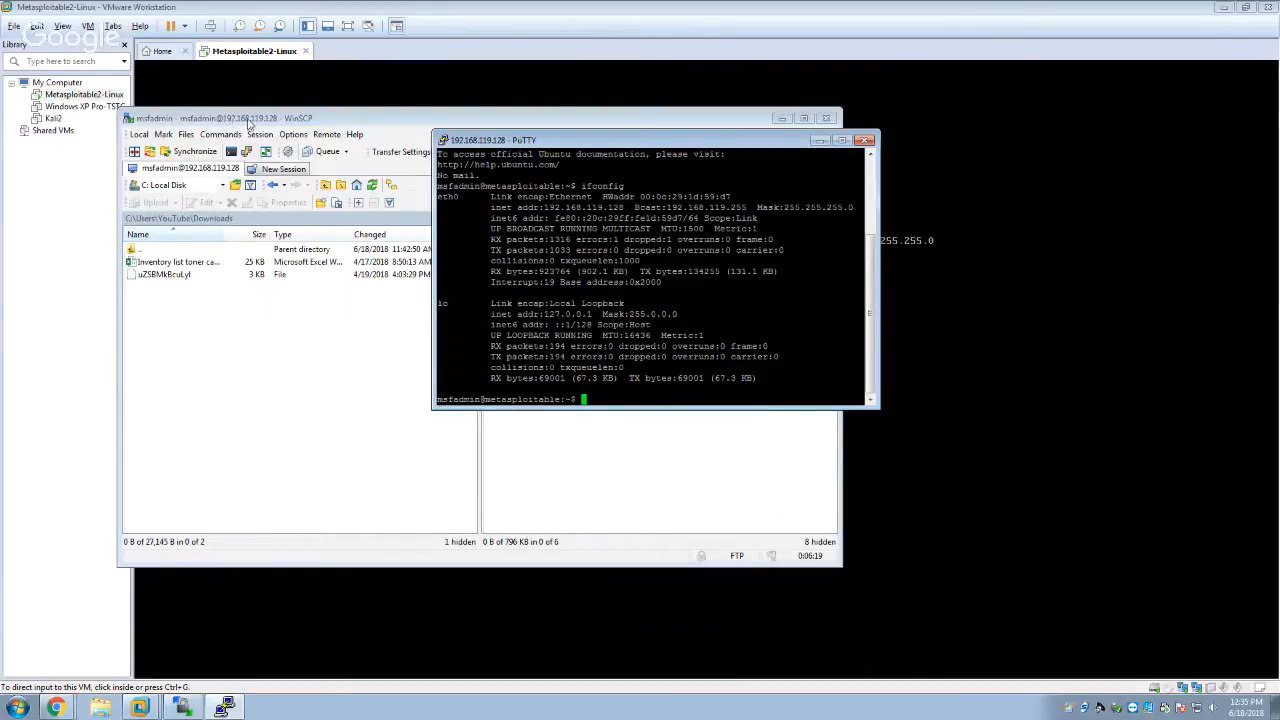
# Compare the network configuration in the virtual machine's console with the ifconfig output in the PuTTY session
pyautogui.click(1057, 257)
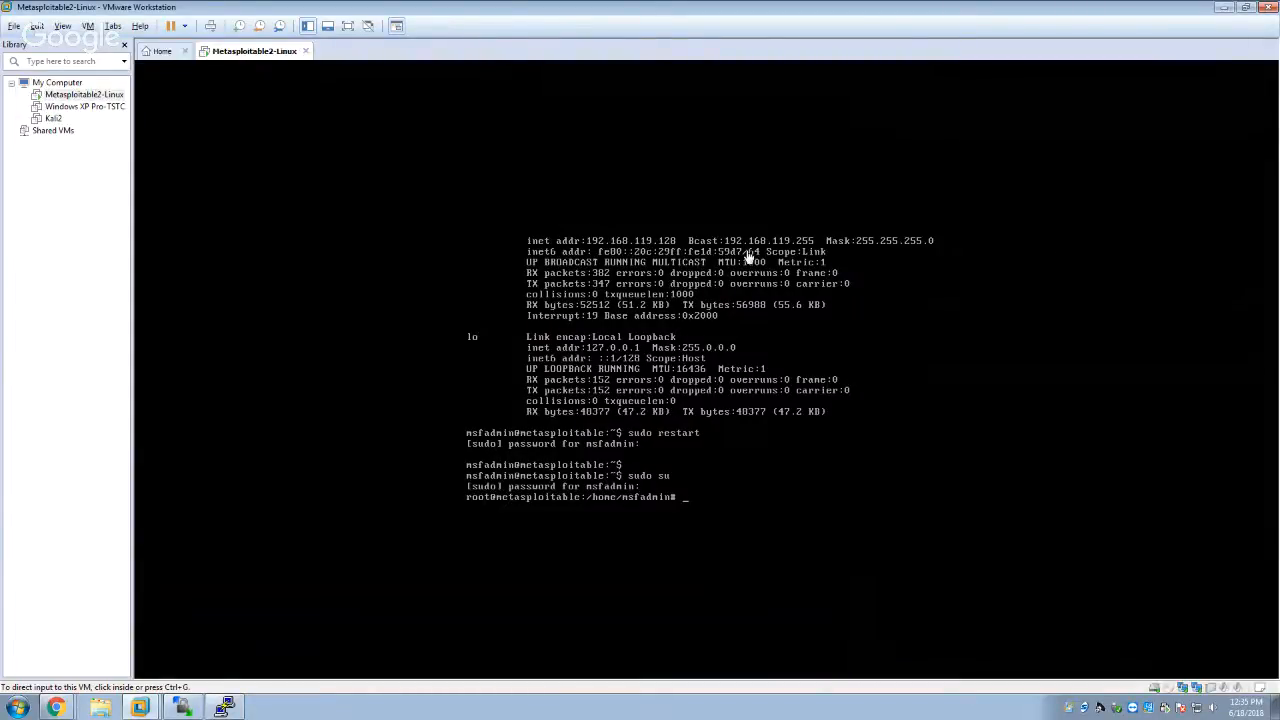
pyautogui.hotkey('alt', 'Tab')
pyautogui.click(226, 707)
pyautogui.click(226, 707)
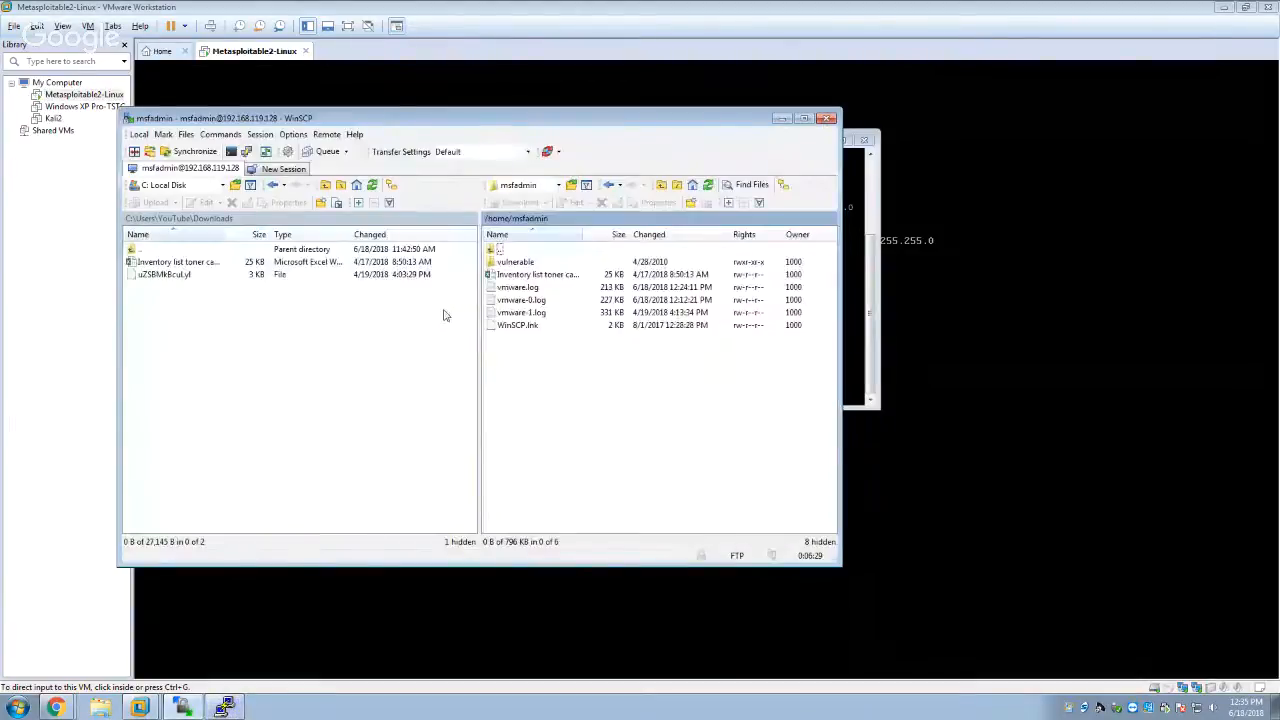
pyautogui.click(872, 214)
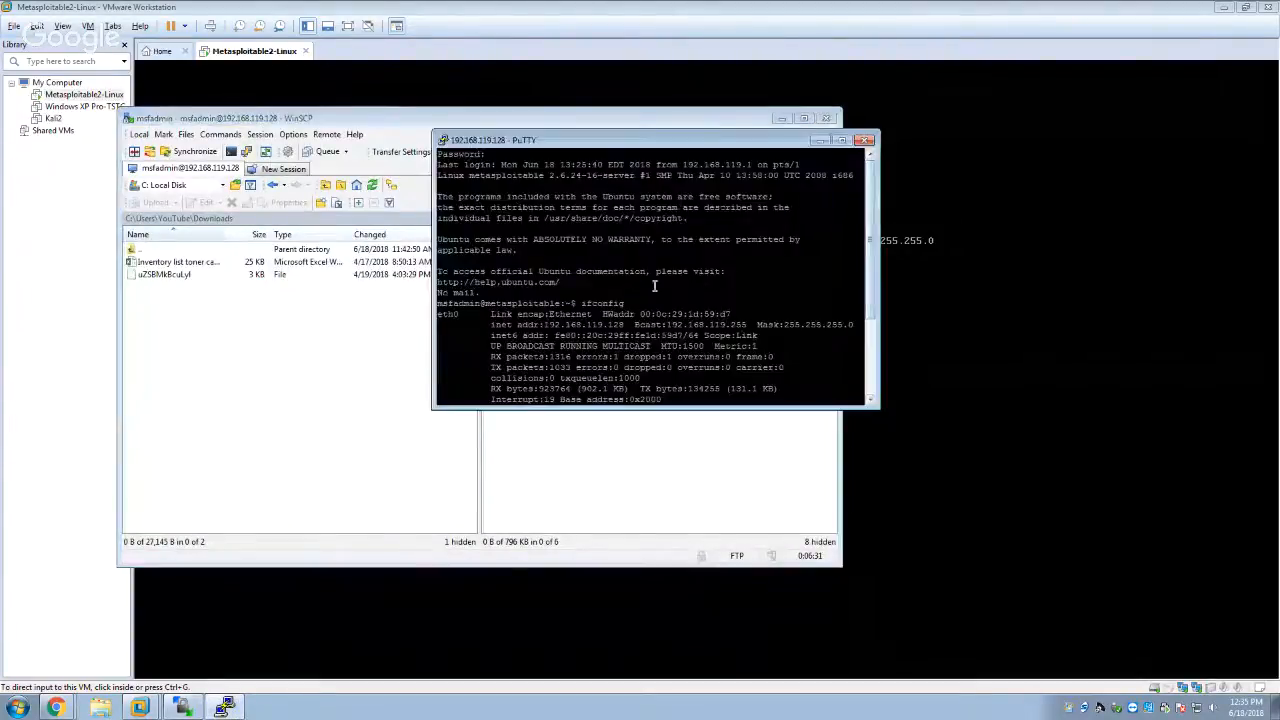
pyautogui.scroll(-2, 655, 285)
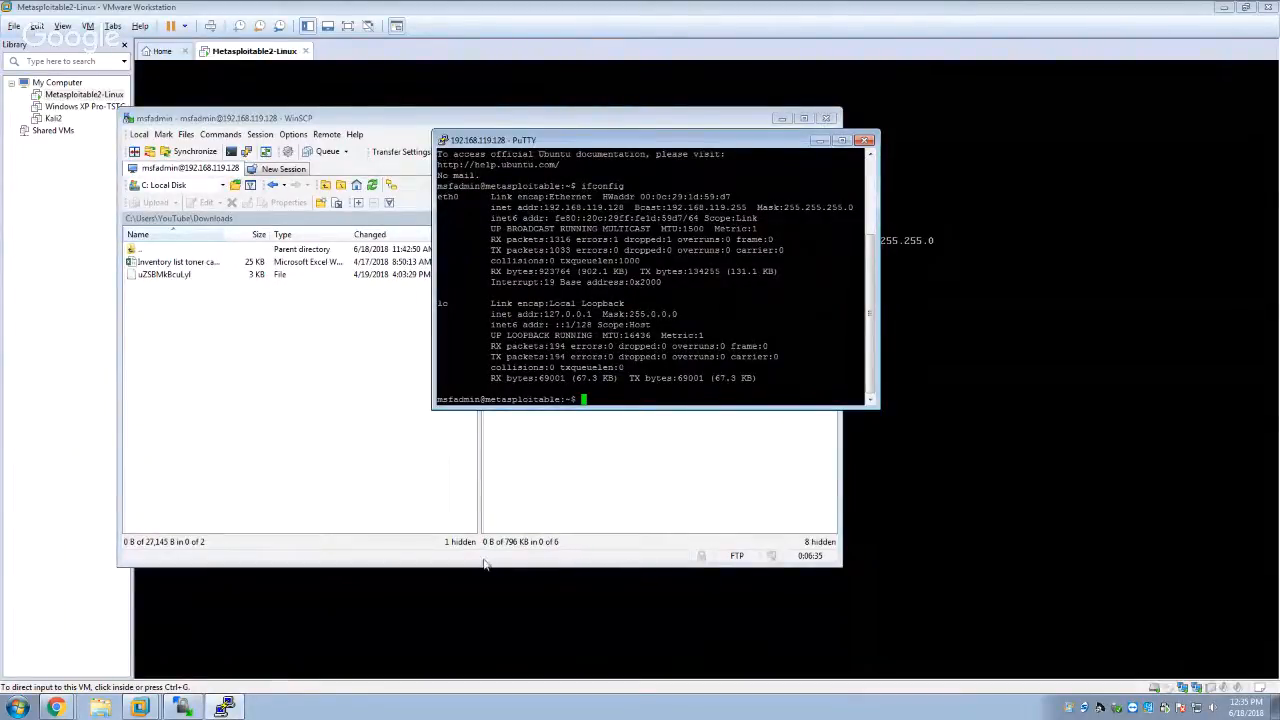
# Launch PuTTY separately from Windows and open an SSH connection to 192.168.119.128 on port 22
pyautogui.click(442, 716)
pyautogui.press('super')
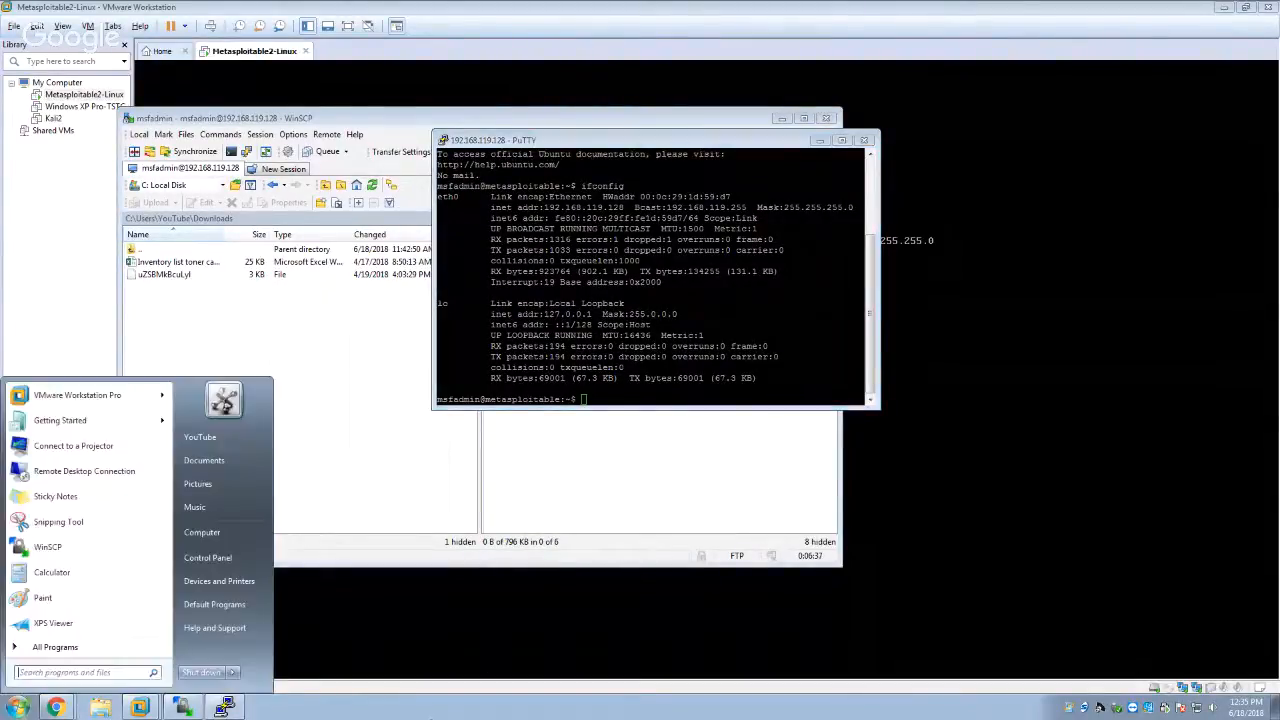
pyautogui.write('putty')
pyautogui.press('Return')
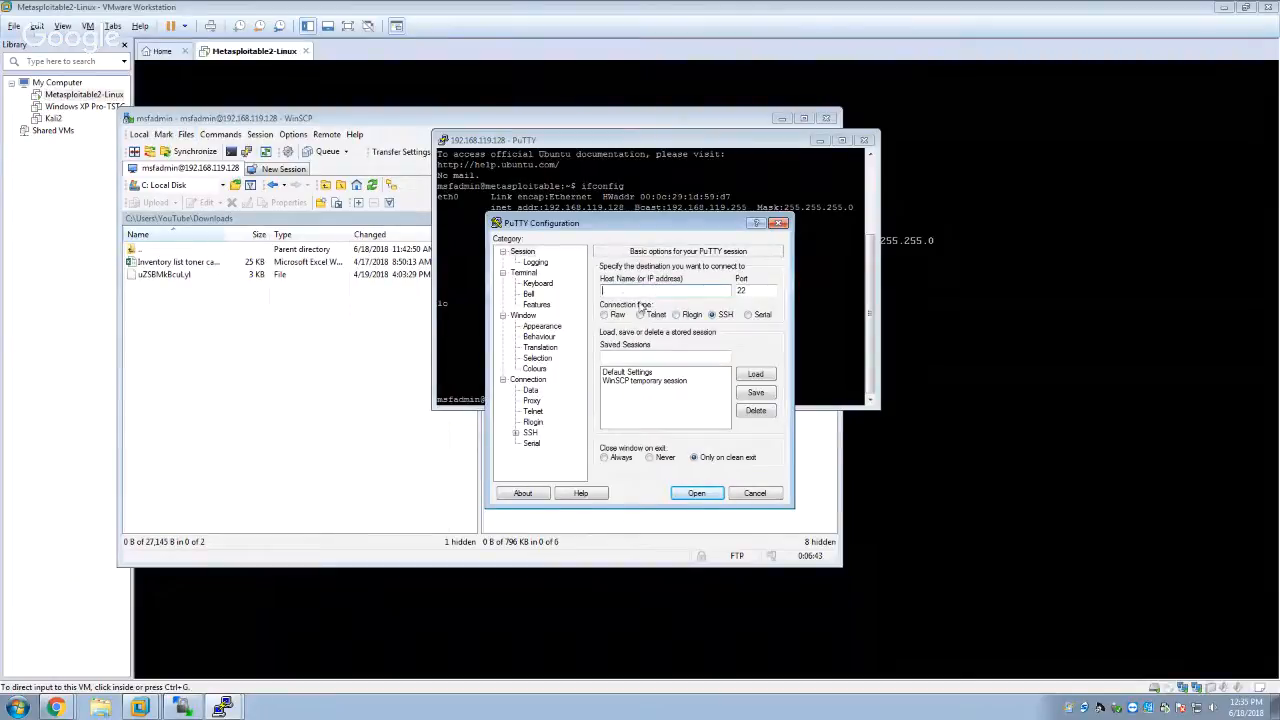
pyautogui.write('192.168.119.128')
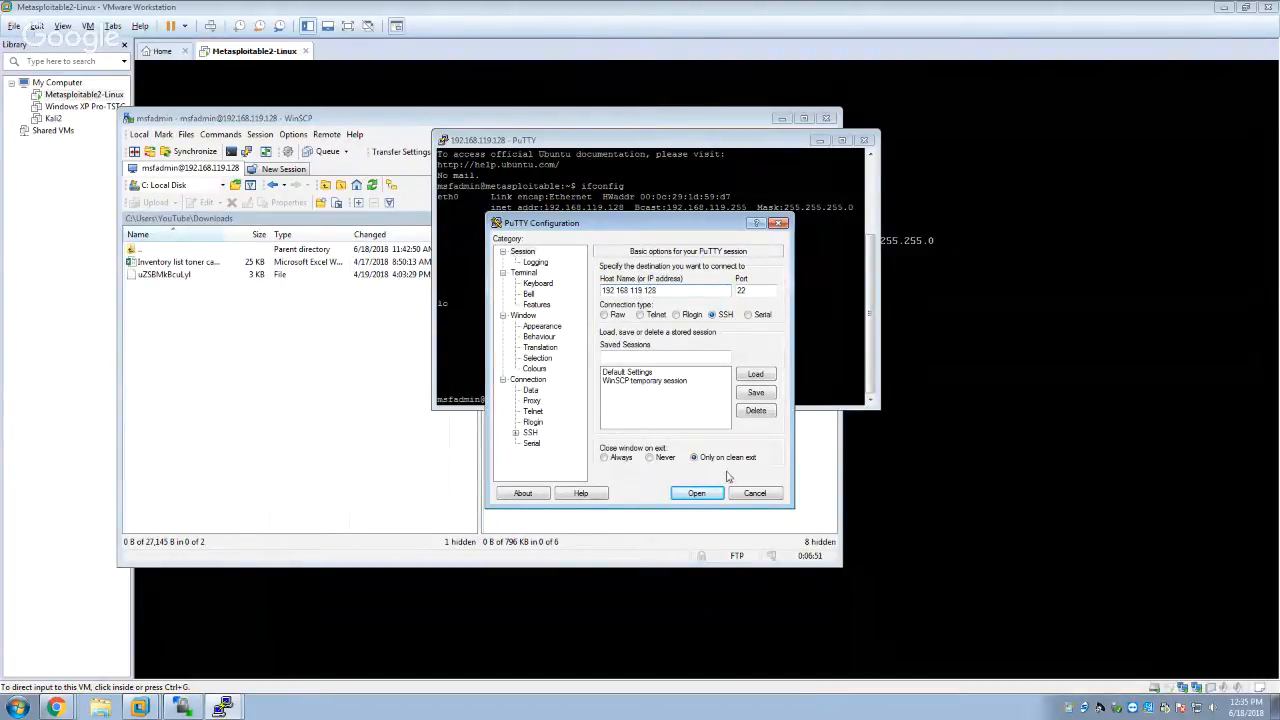
pyautogui.click(699, 493)
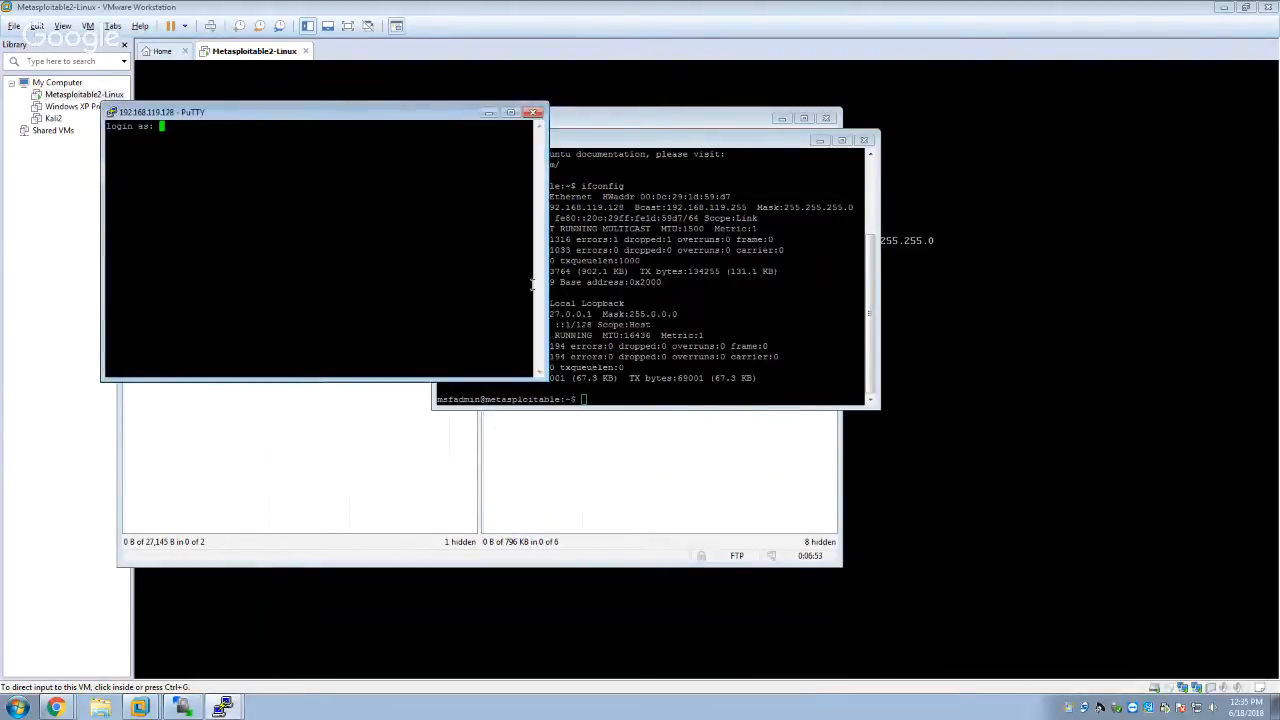
# Log in to the standalone SSH session as msfadmin with the account password
pyautogui.write('msfadmin')
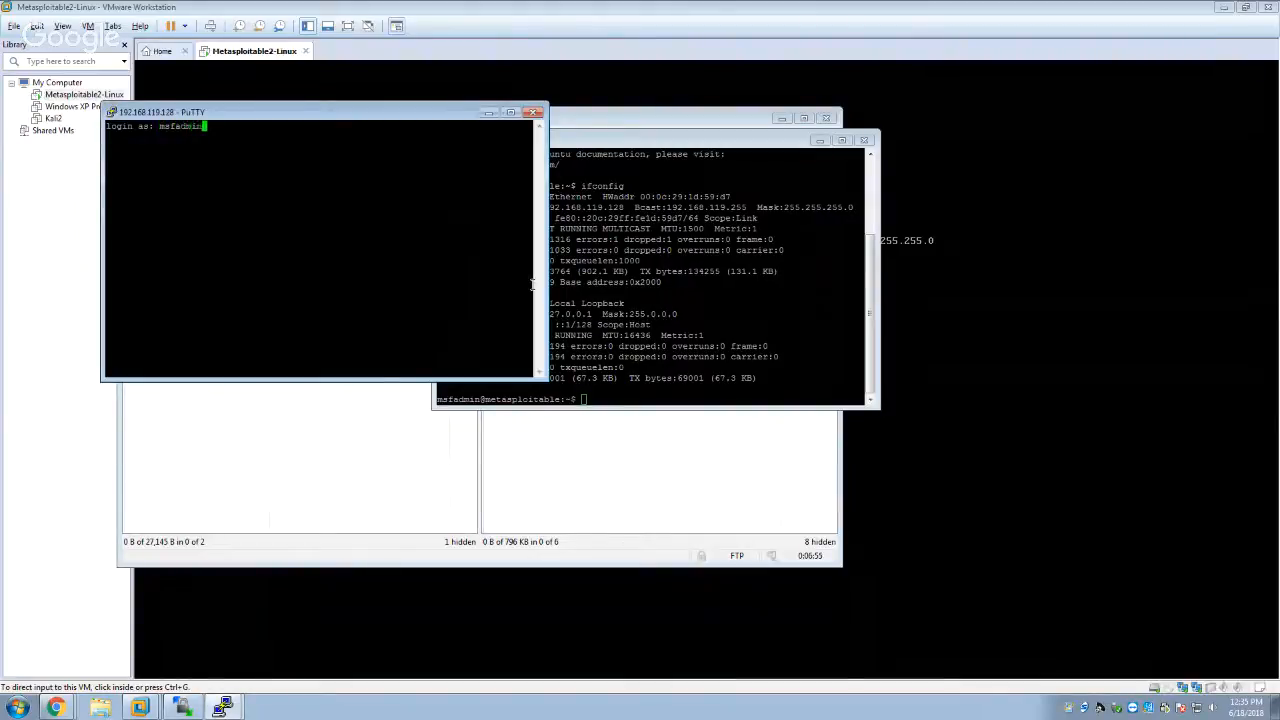
pyautogui.press('Return')
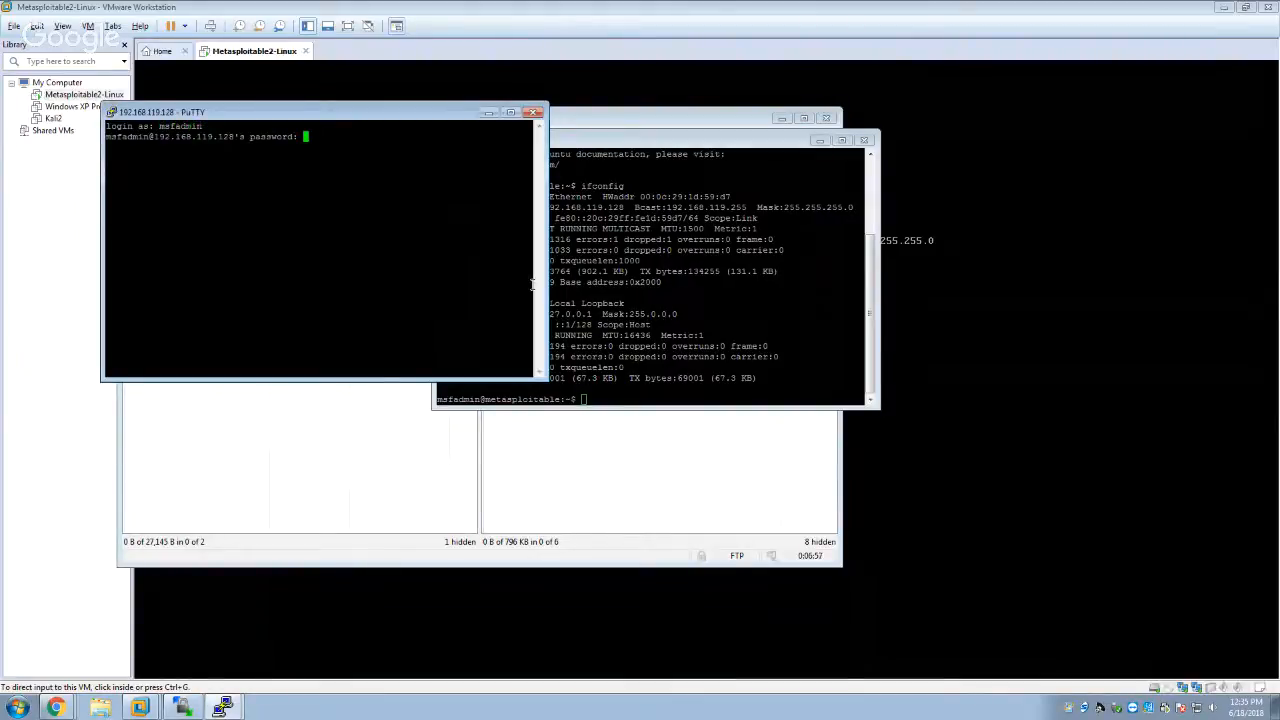
pyautogui.press('Return')
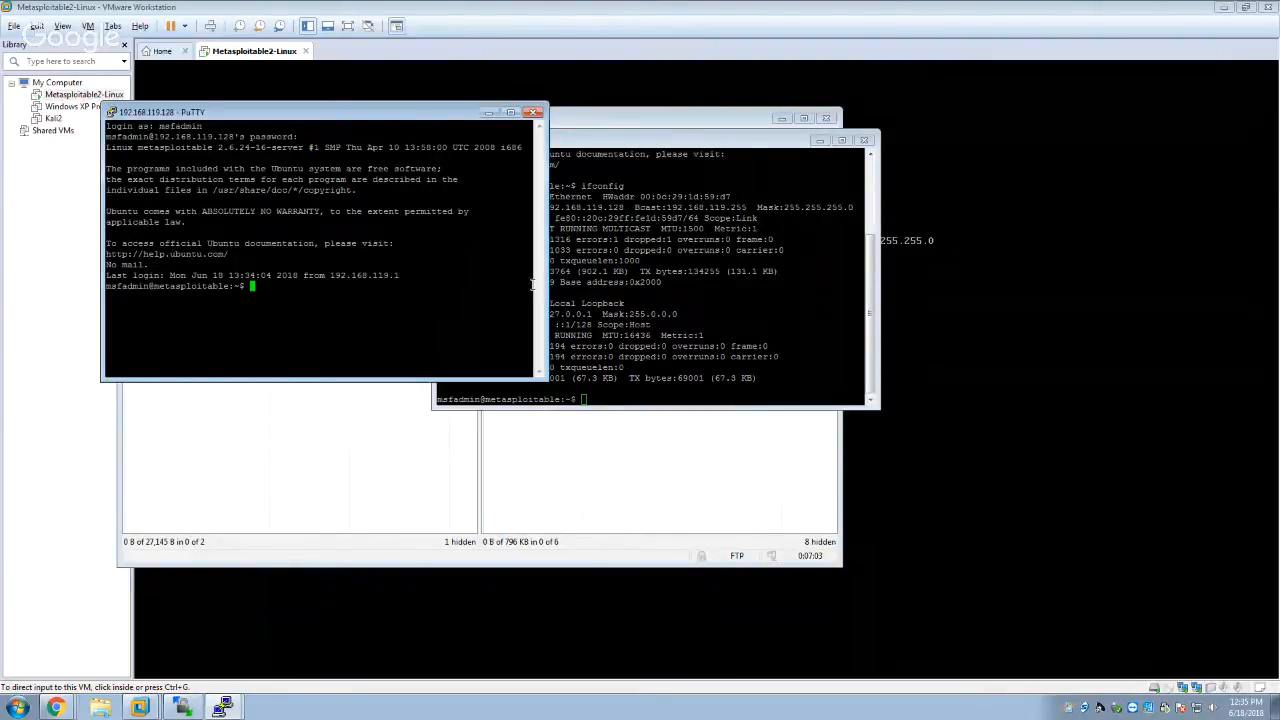
# Launch PuTTY once more and open another SSH connection to 192.168.119.128
pyautogui.press('super')
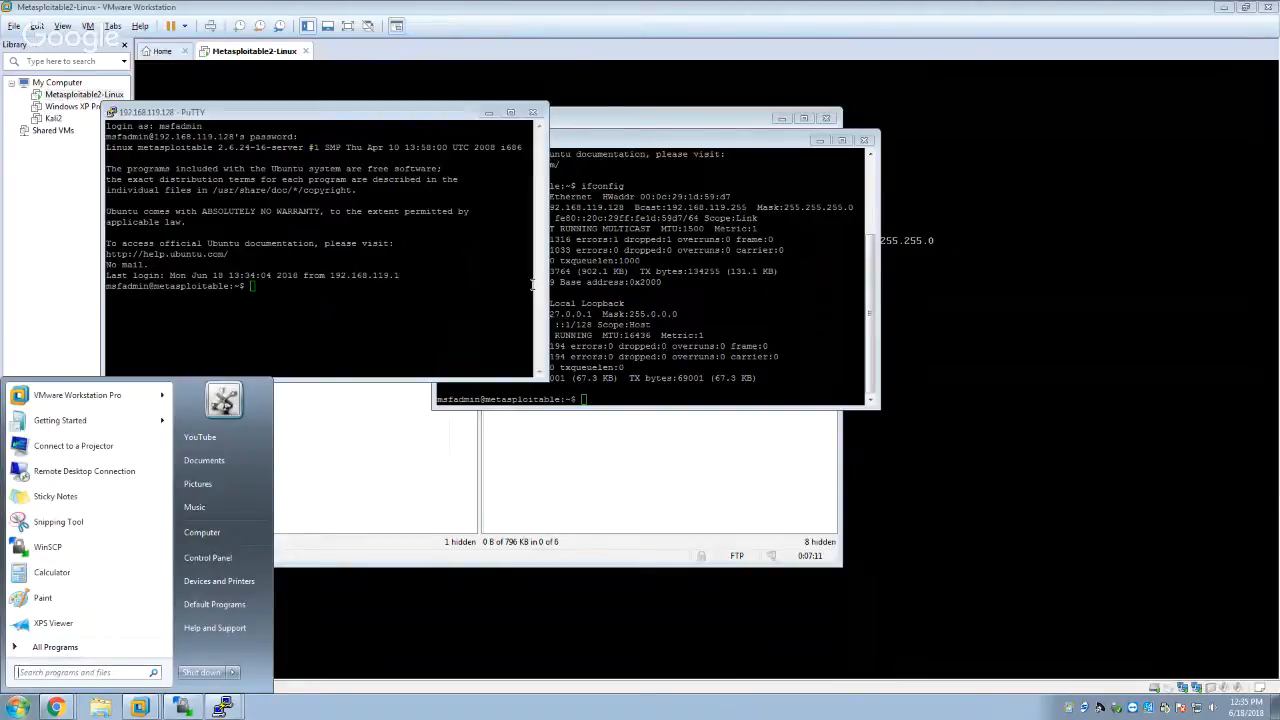
pyautogui.write('putt')
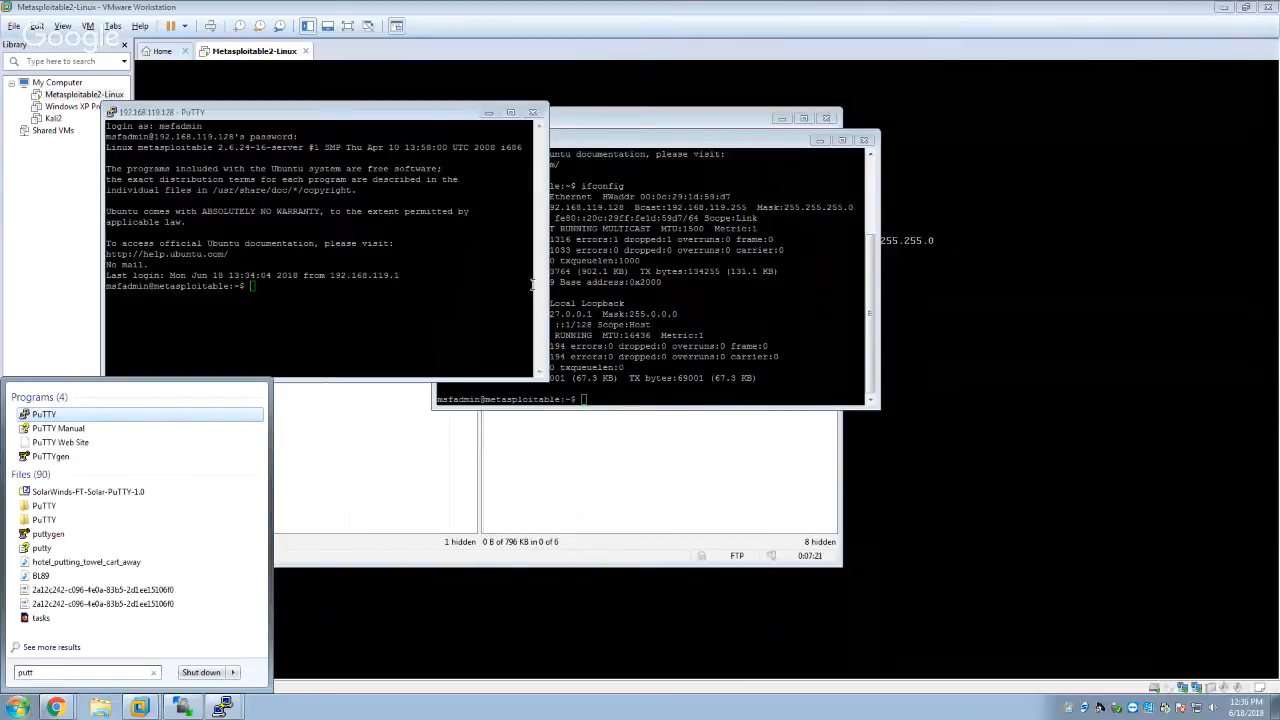
pyautogui.press('Return')
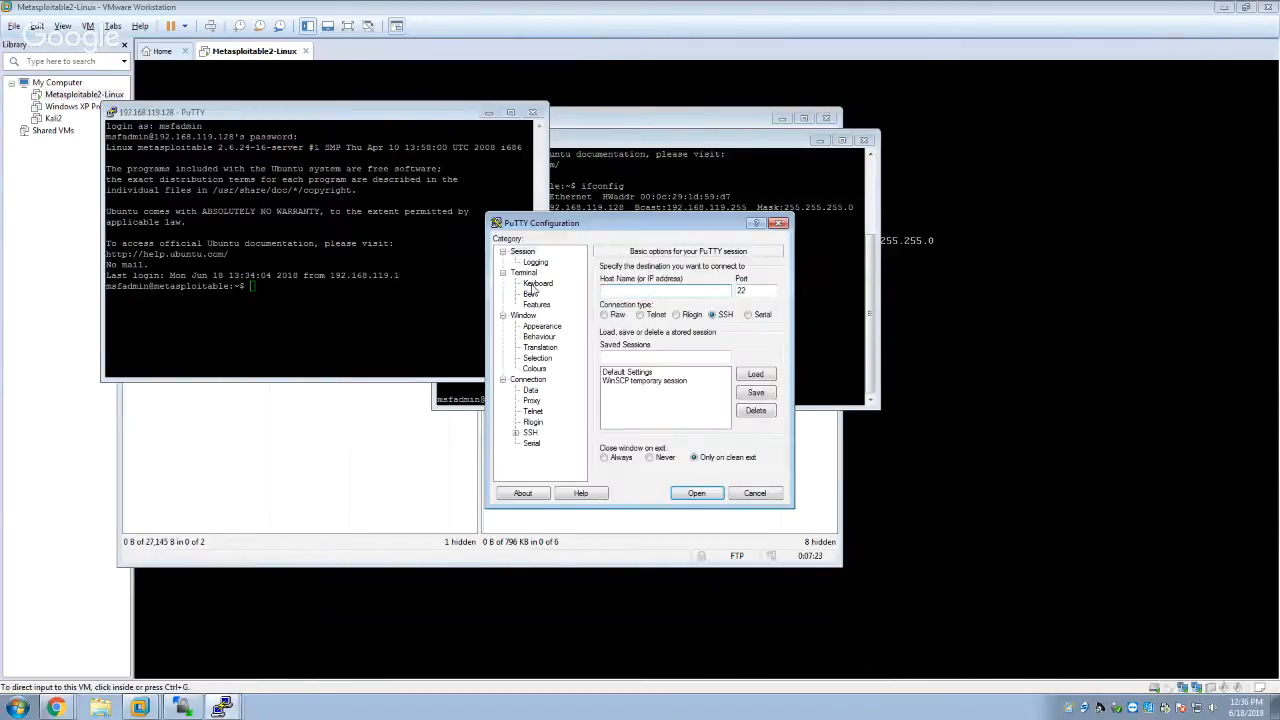
pyautogui.write('192.168.119.128')
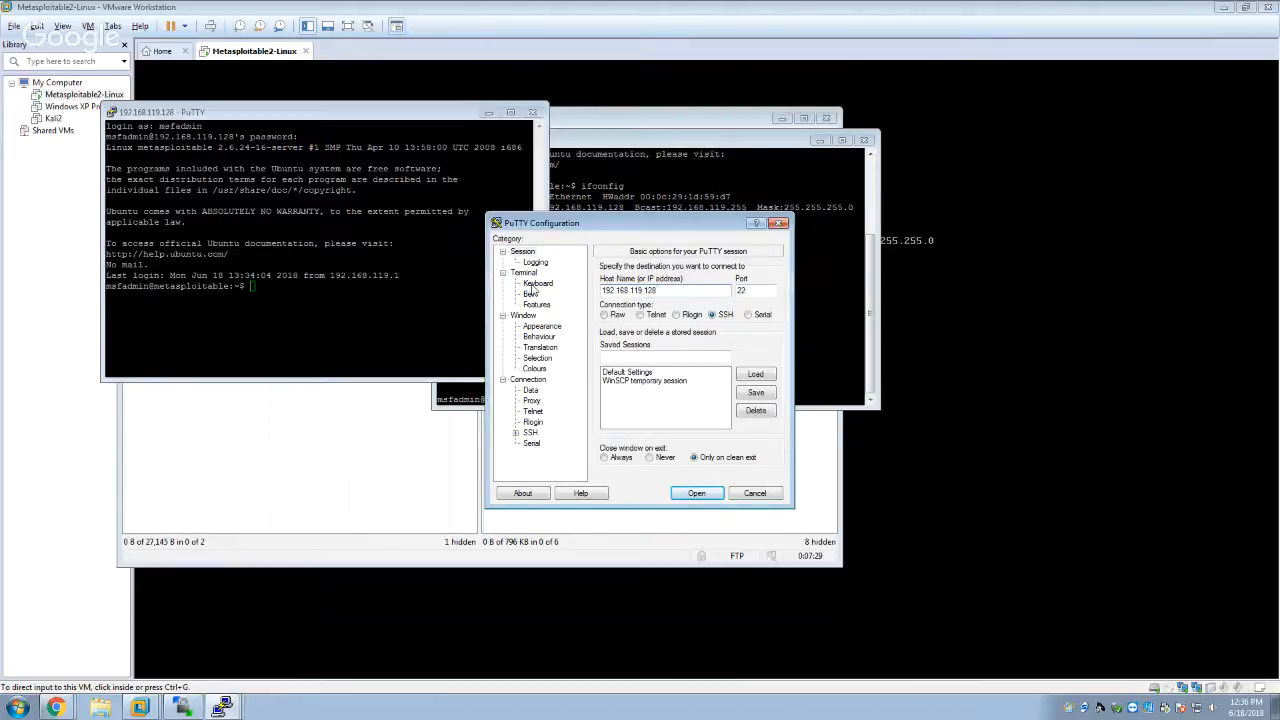
pyautogui.click(697, 493)
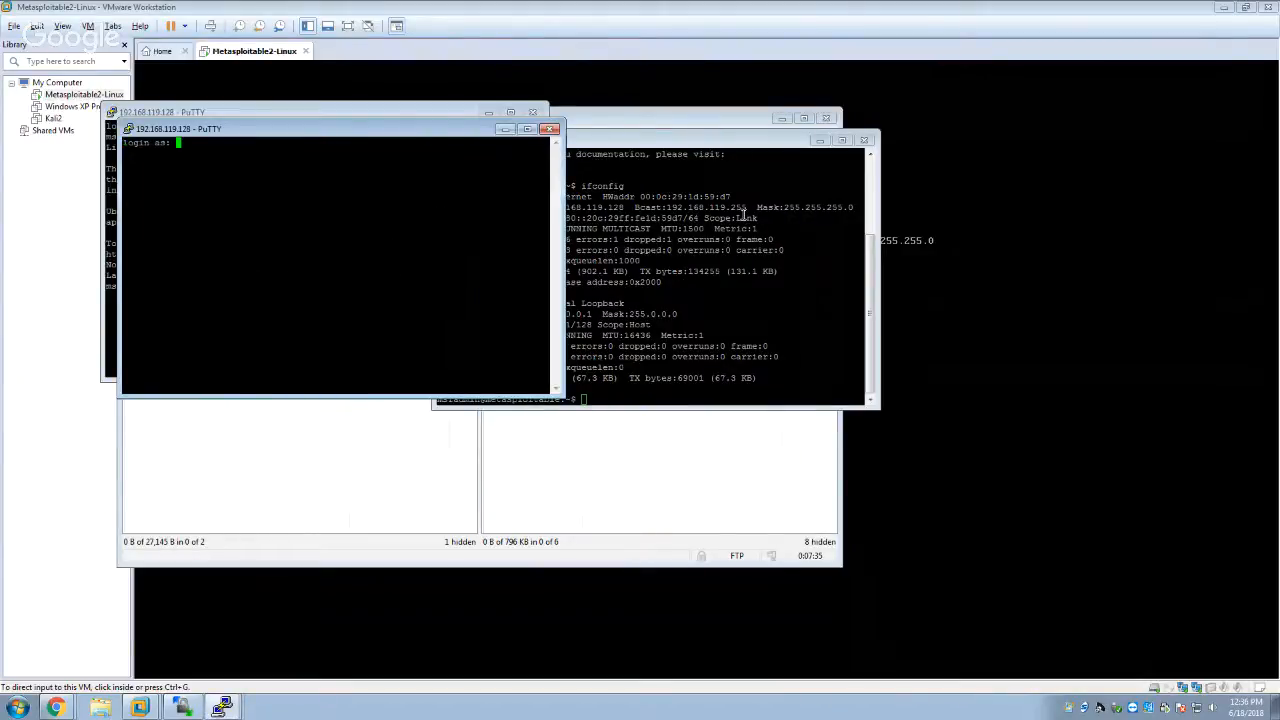
# Sign in as msfadmin in the additional SSH window, entering the account password
pyautogui.write('msfadmin')
pyautogui.press('Return')
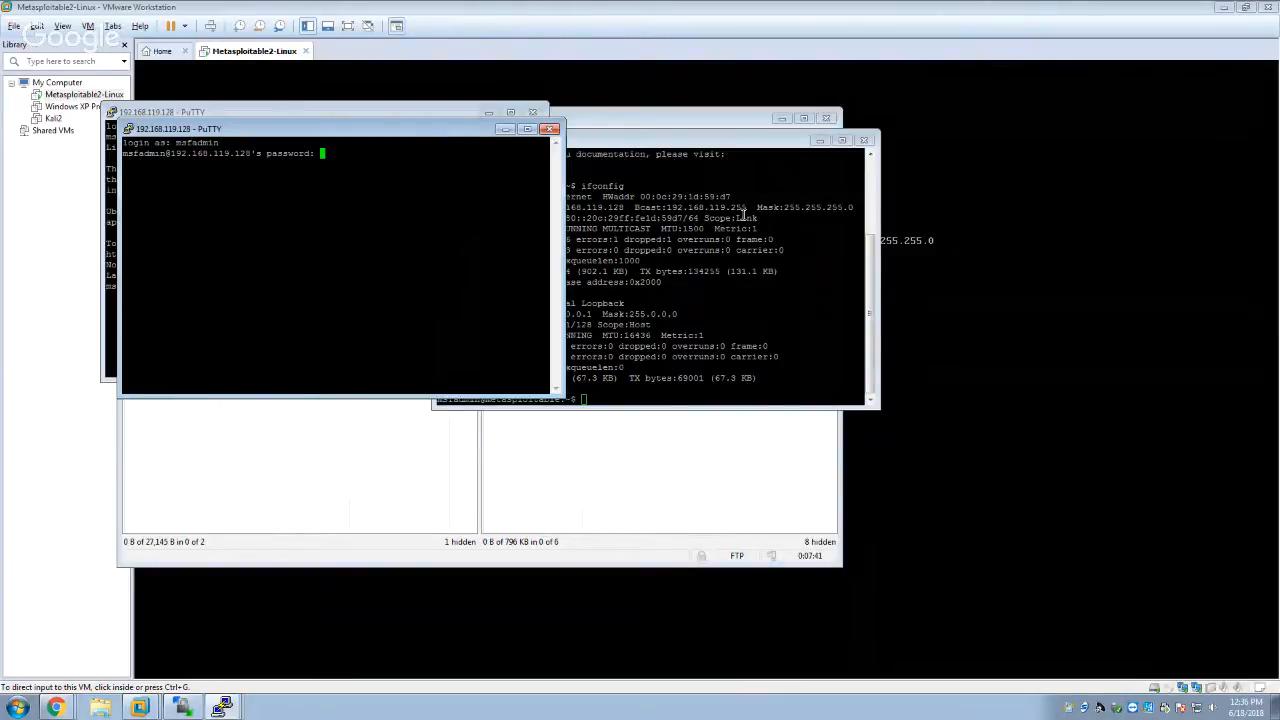
pyautogui.press('Return')
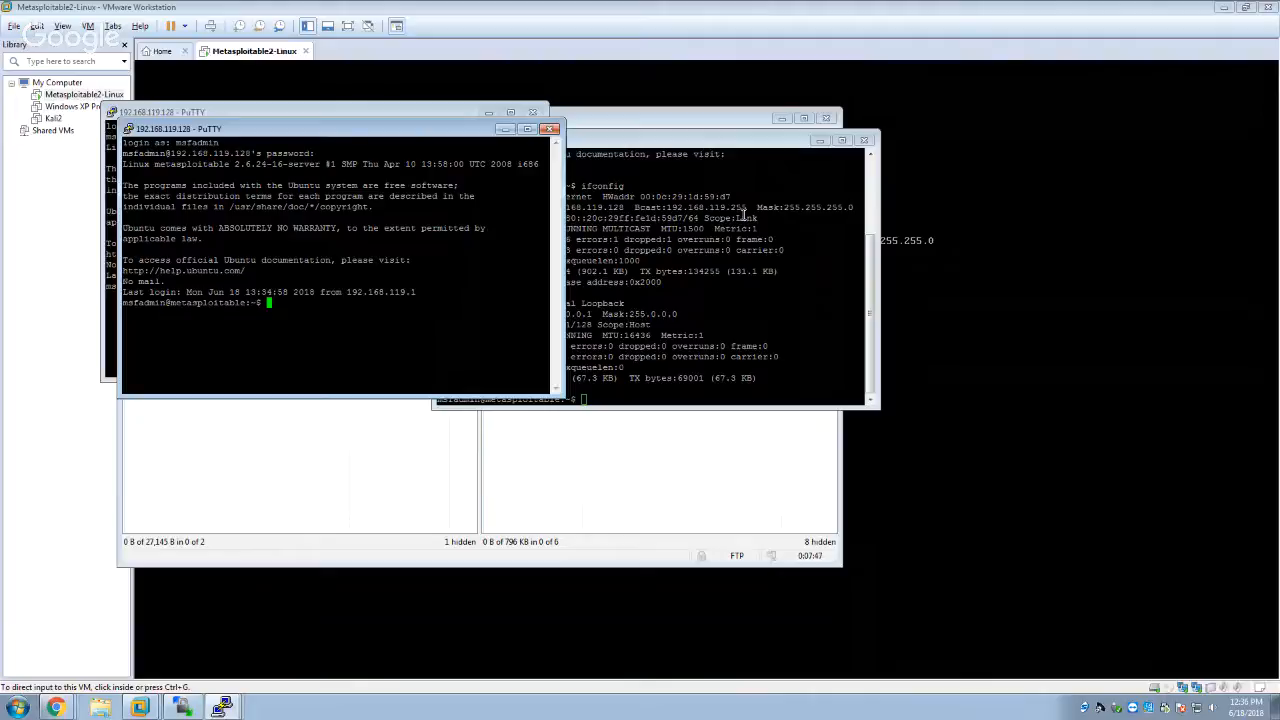
# Close all open PuTTY sessions, confirming each exit, and return to WinSCP
pyautogui.click(549, 129)
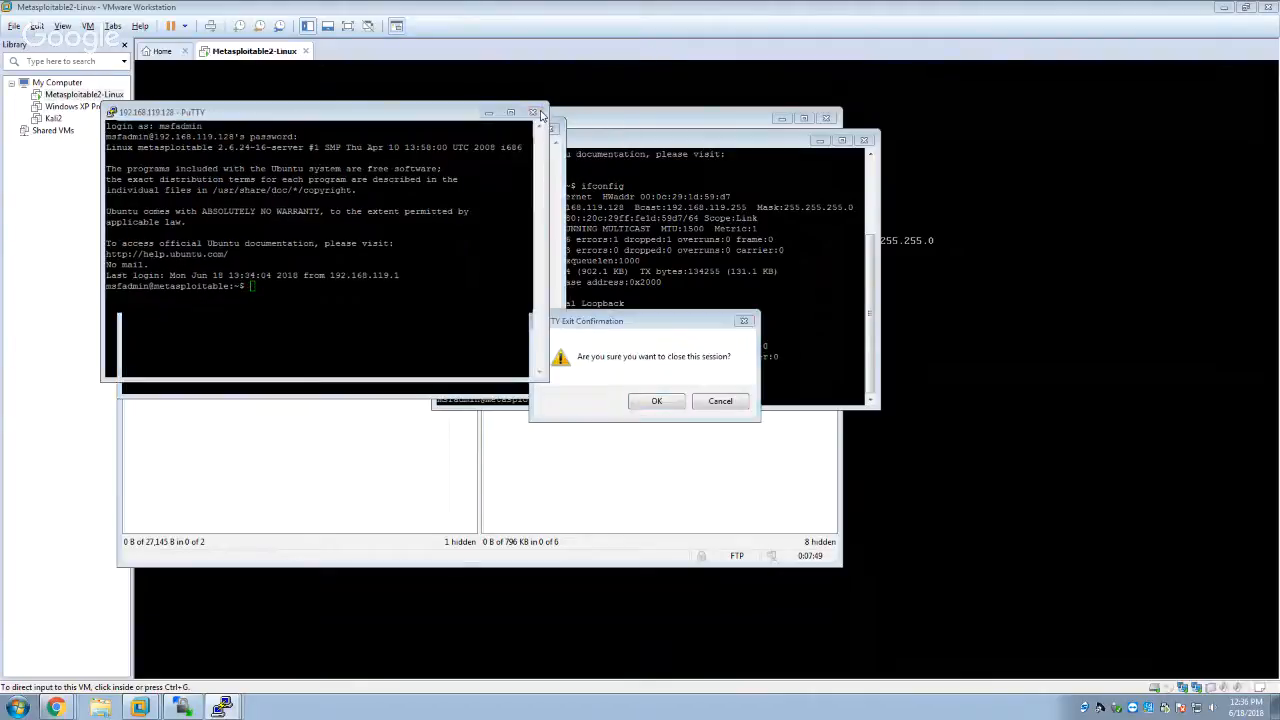
pyautogui.click(670, 416)
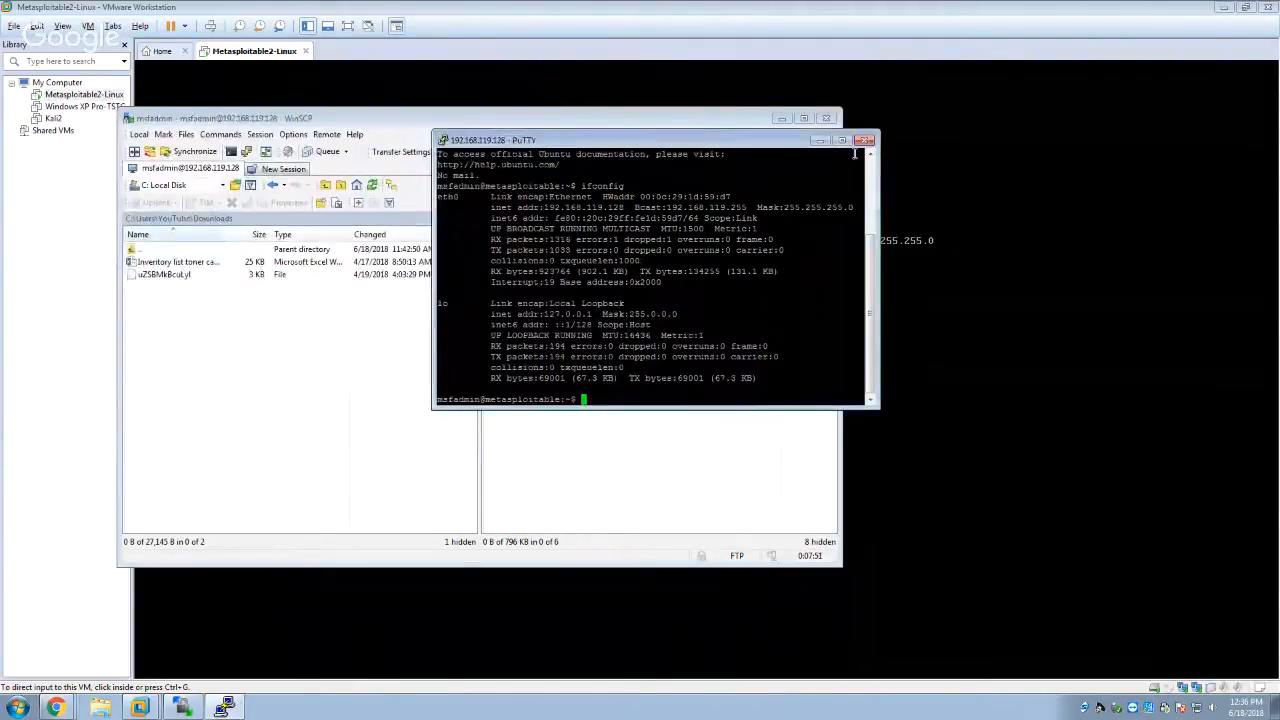
pyautogui.click(676, 403)
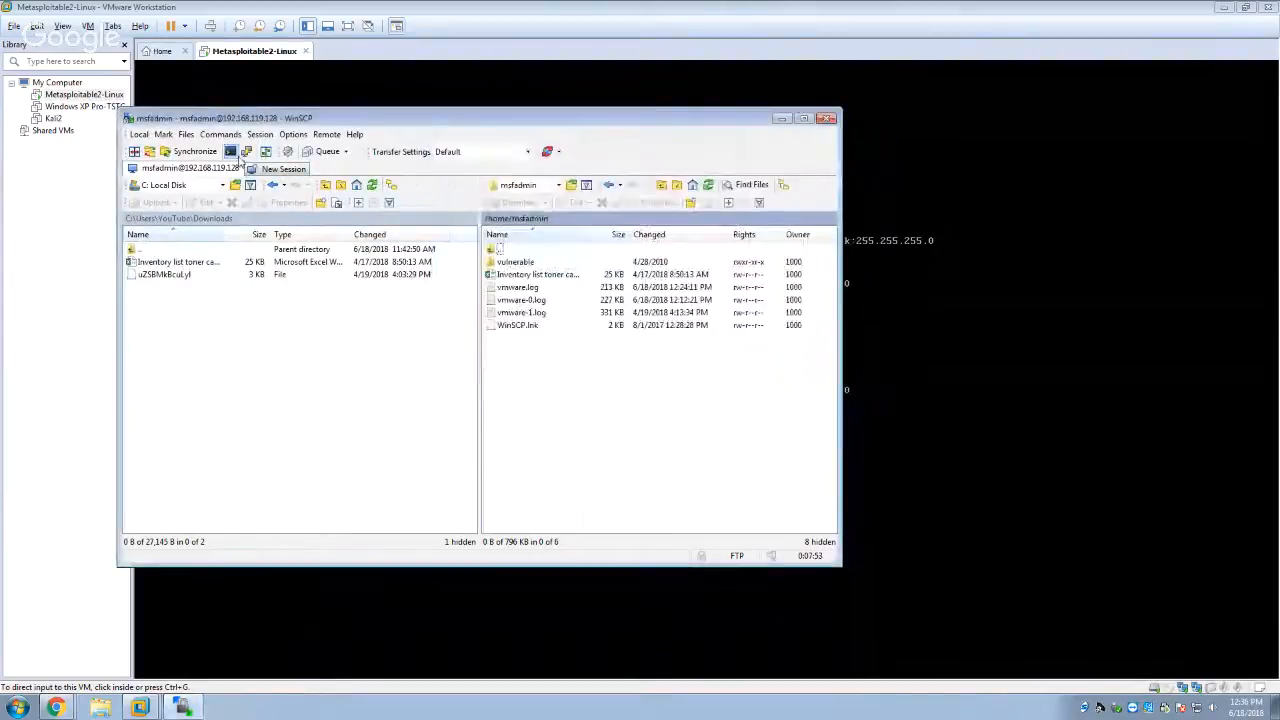
# Open the current WinSCP session in PuTTY, signing in with the account password, and close that SSH session
pyautogui.click(246, 152)
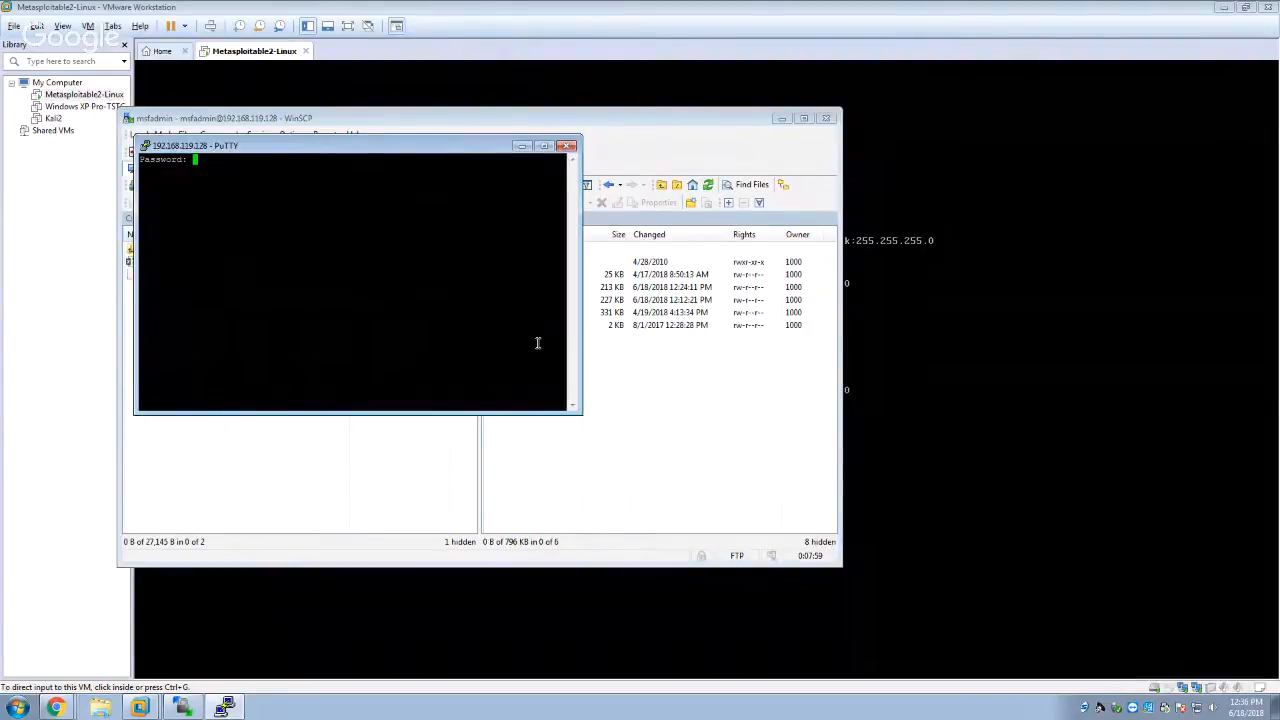
pyautogui.press('Return')
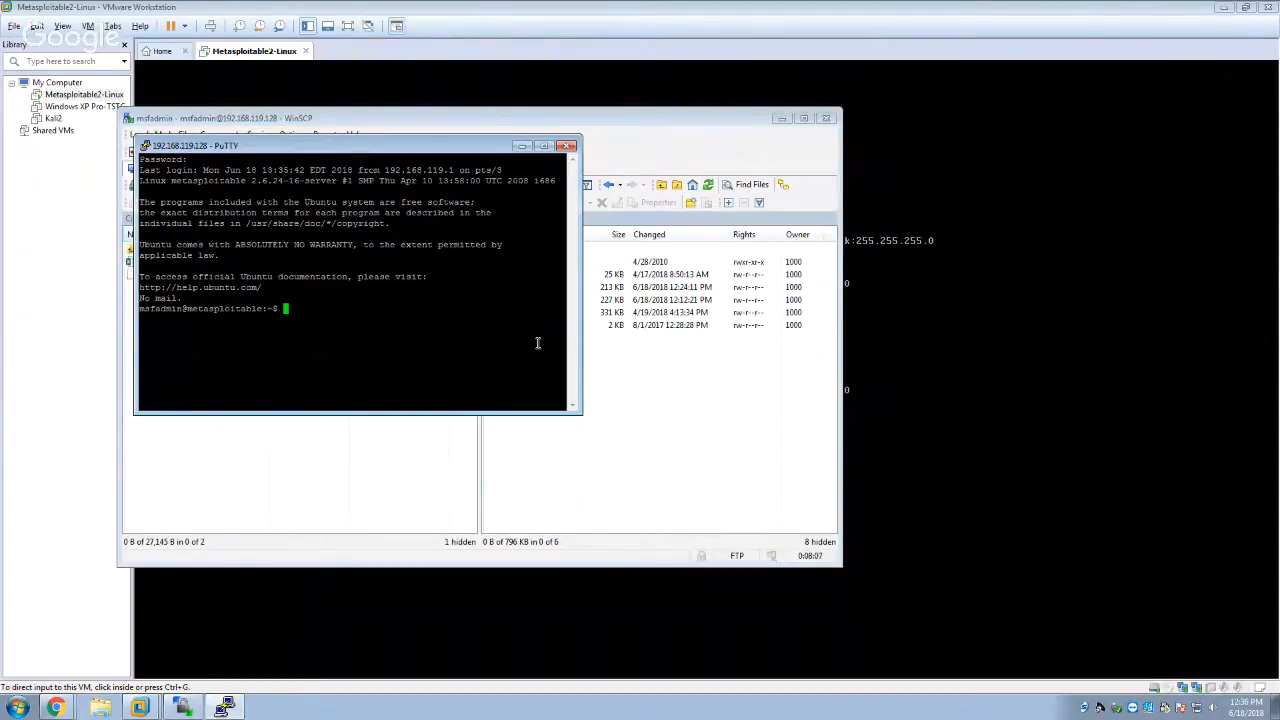
pyautogui.click(566, 146)
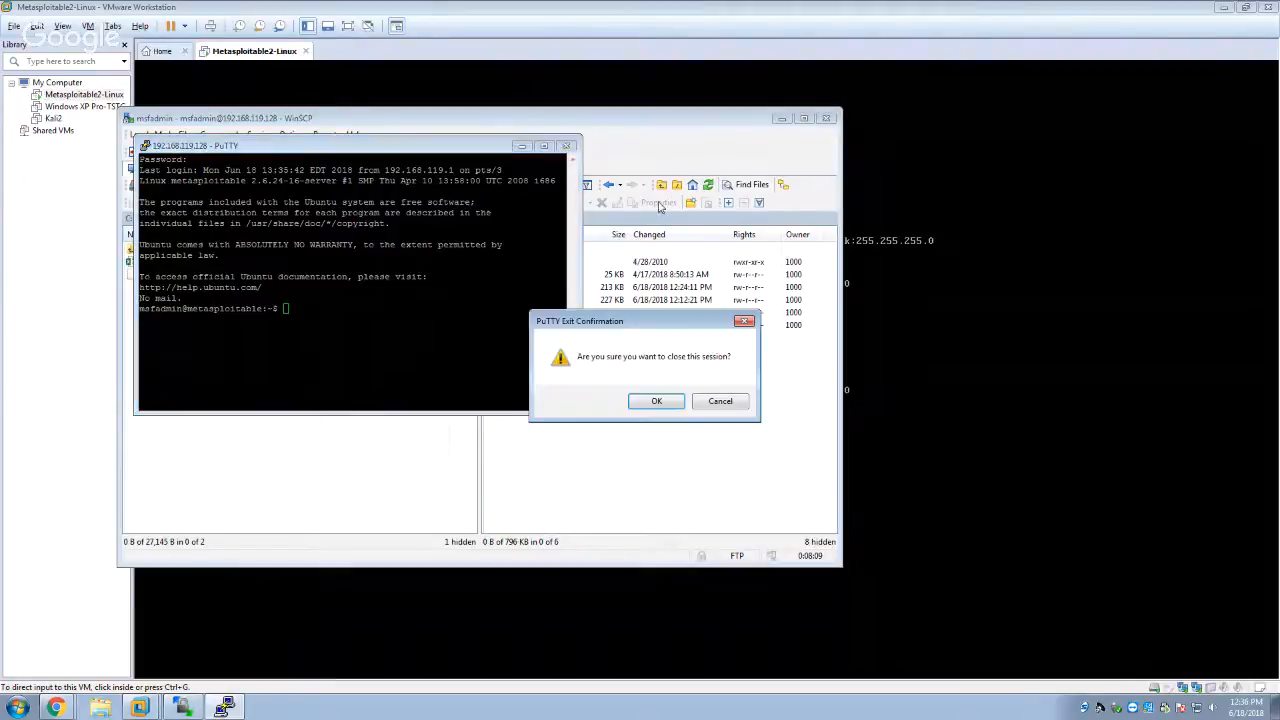
pyautogui.click(650, 405)
# Examine the new-session login settings, including the advanced, save and file protocol options, and close them without connecting
pyautogui.click(272, 168)
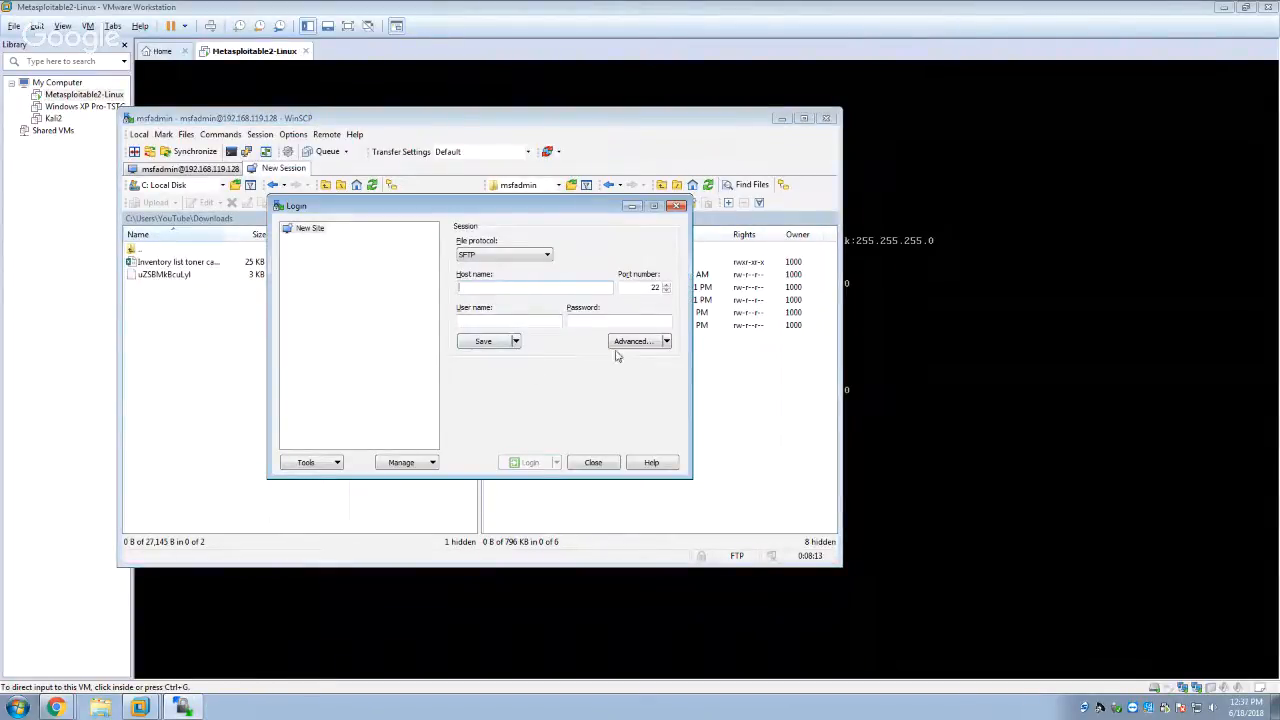
pyautogui.click(666, 341)
pyautogui.click(520, 345)
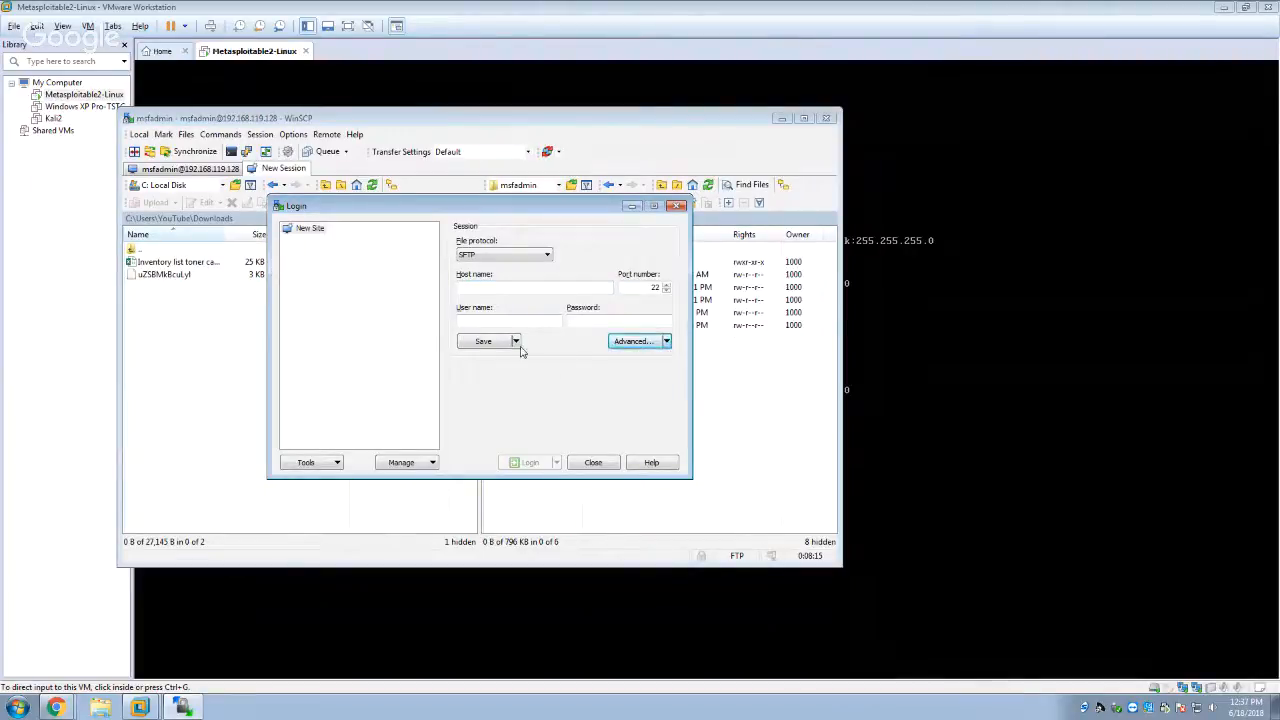
pyautogui.click(519, 344)
pyautogui.click(535, 344)
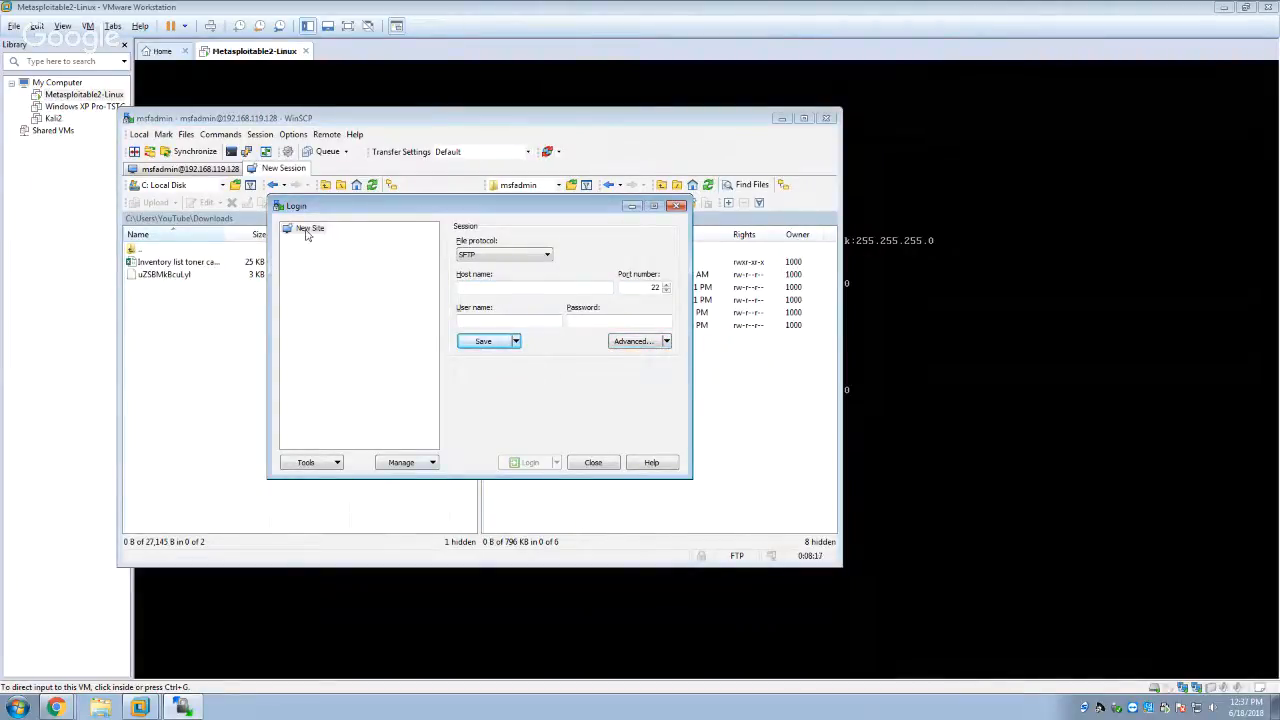
pyautogui.click(514, 255)
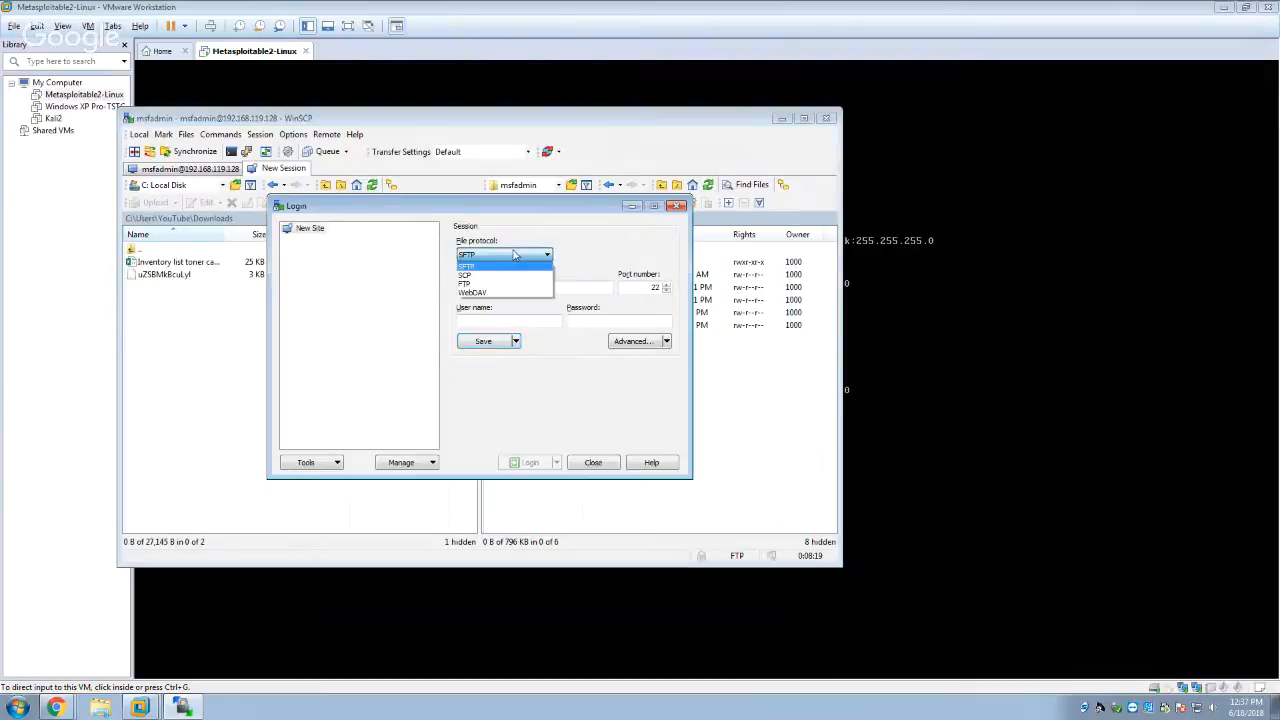
pyautogui.click(536, 250)
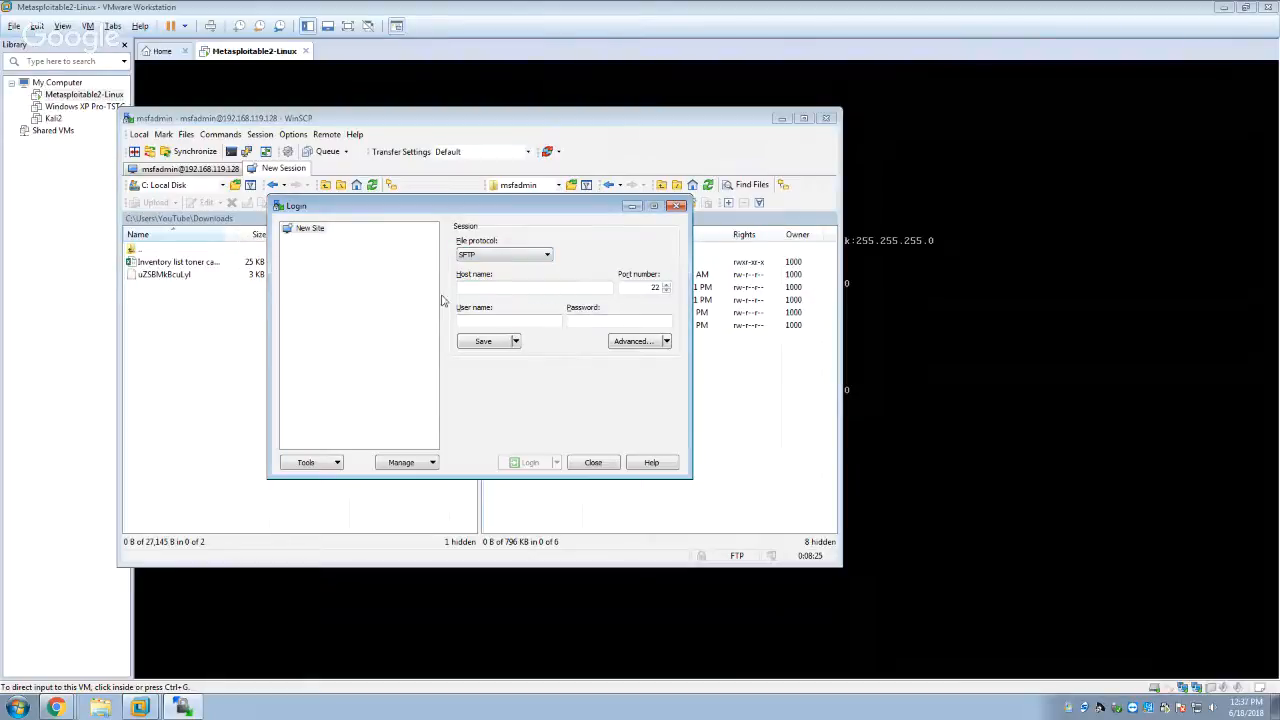
pyautogui.click(594, 463)
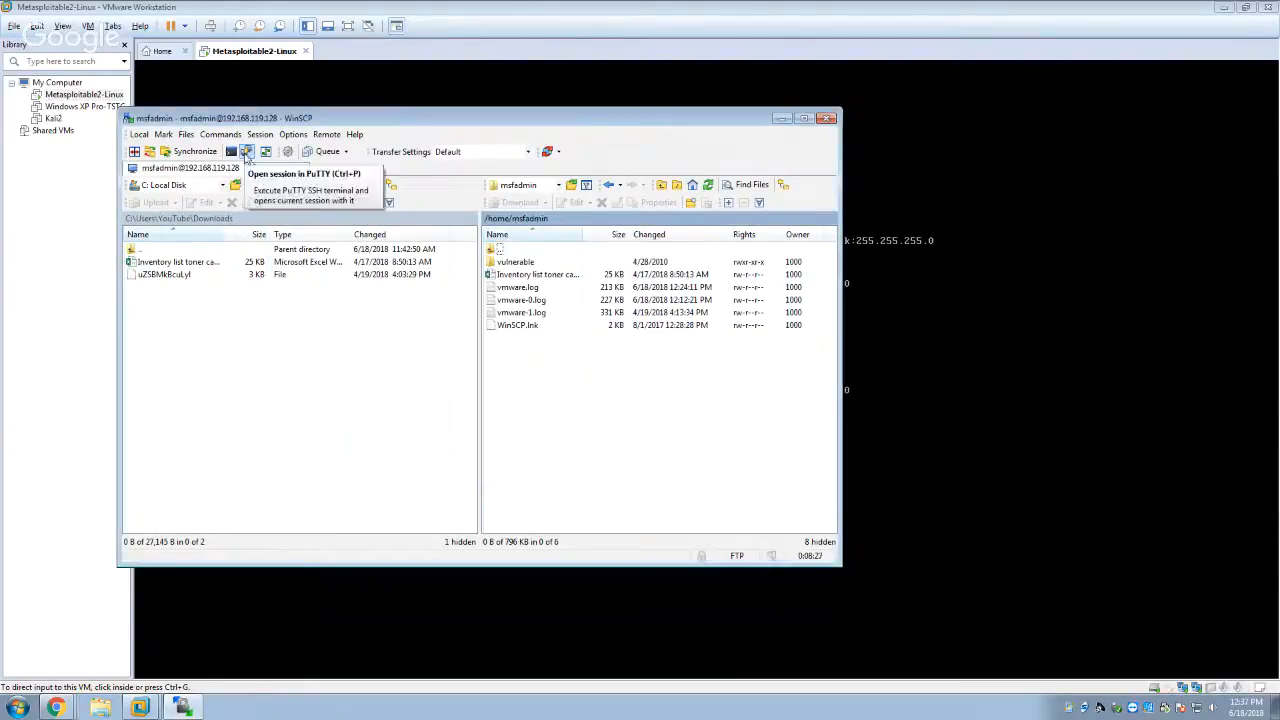